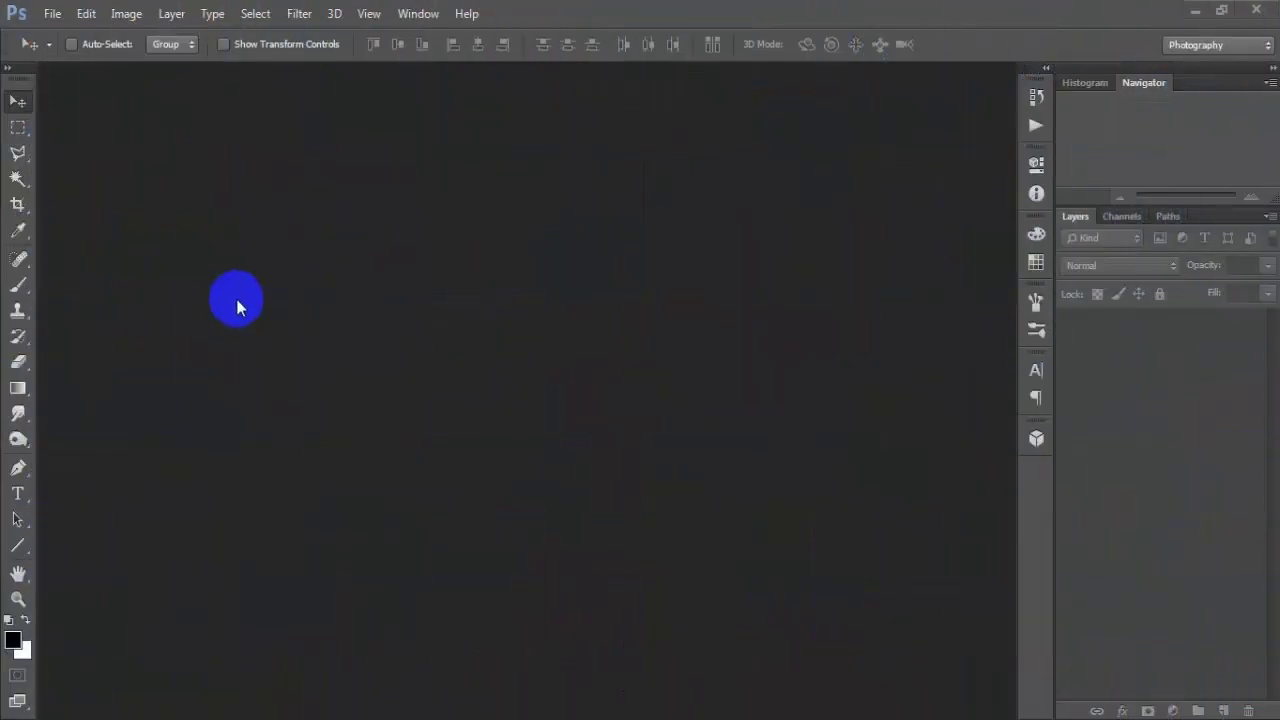
# - Create a new white 1280 × 720 px document at 200 ppi, docked as a tab
pyautogui.click(52, 13)
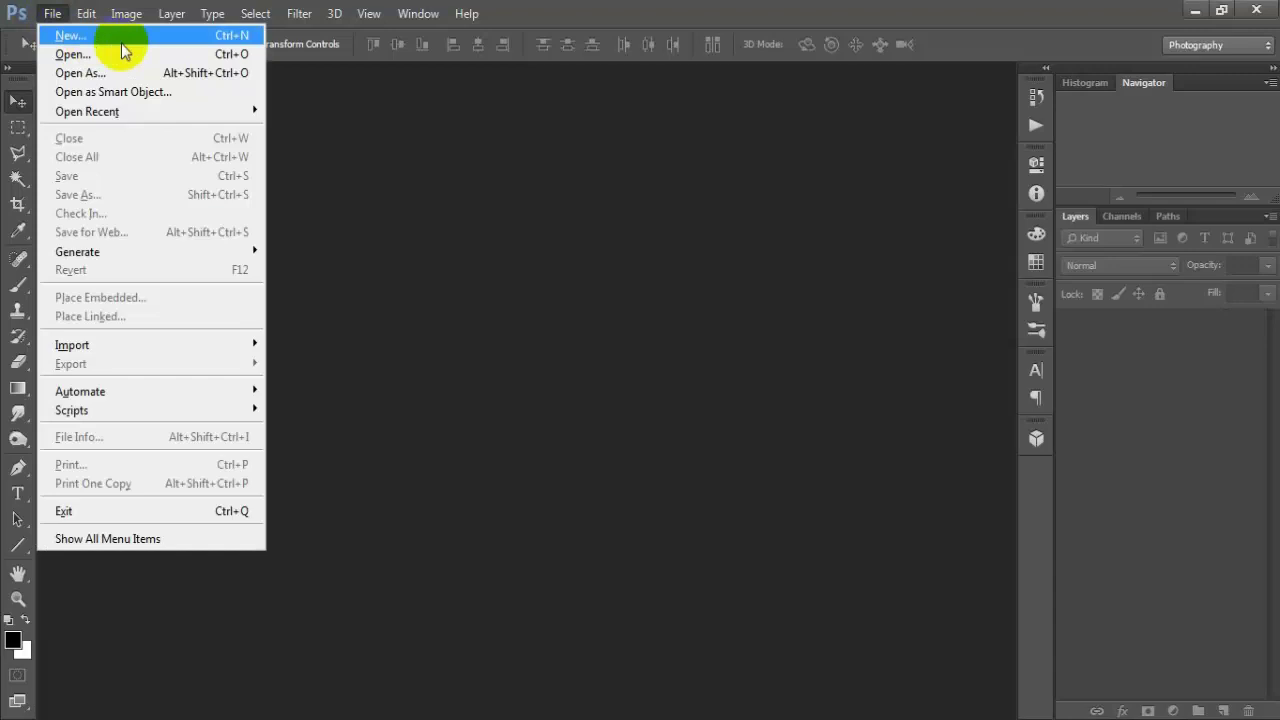
pyautogui.click(140, 34)
pyautogui.doubleClick(278, 276)
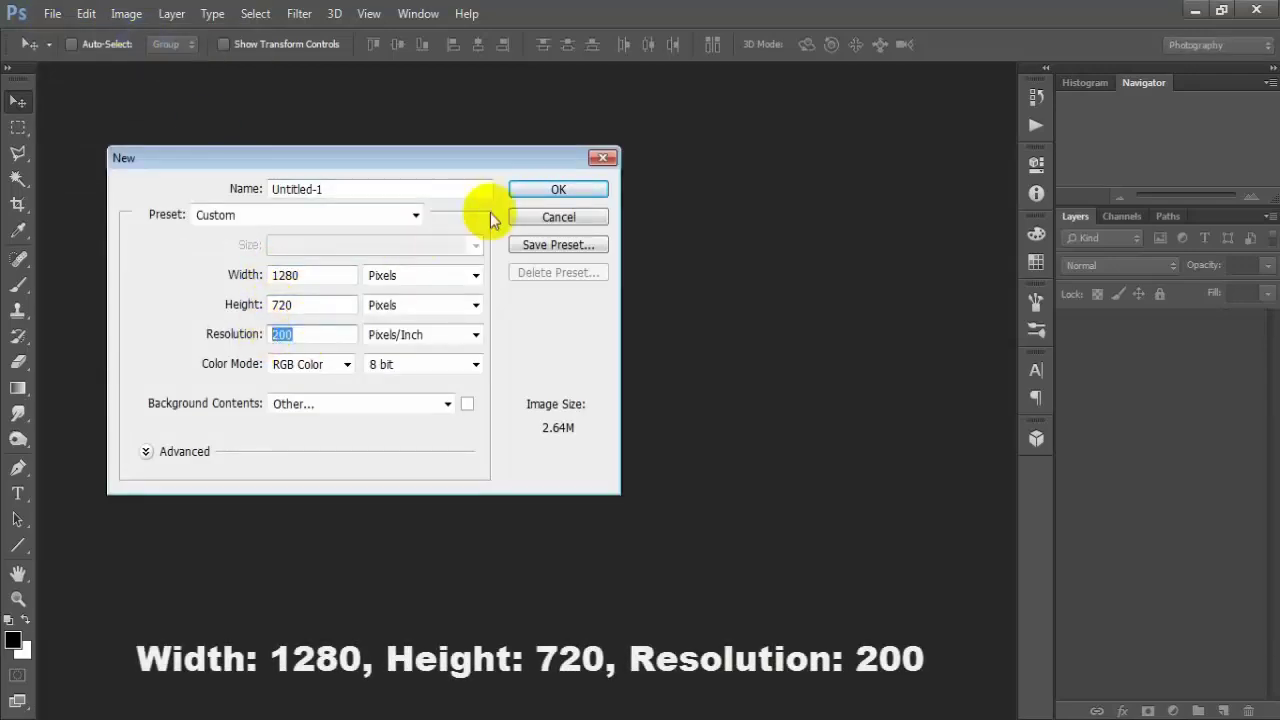
pyautogui.click(531, 192)
pyautogui.moveTo(414, 78); pyautogui.dragTo(508, 86)
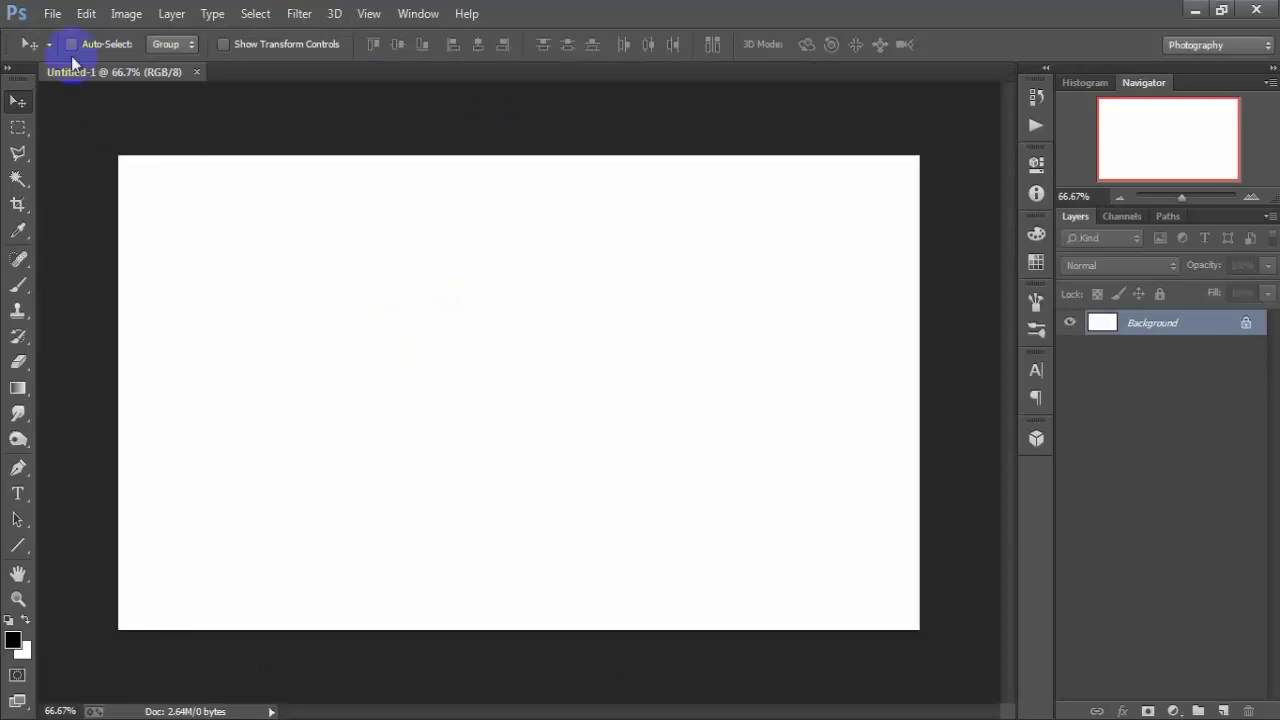
# - Place the pier-Png image linked, enlarge it slightly and move it to the canvas bottom
pyautogui.click(52, 13)
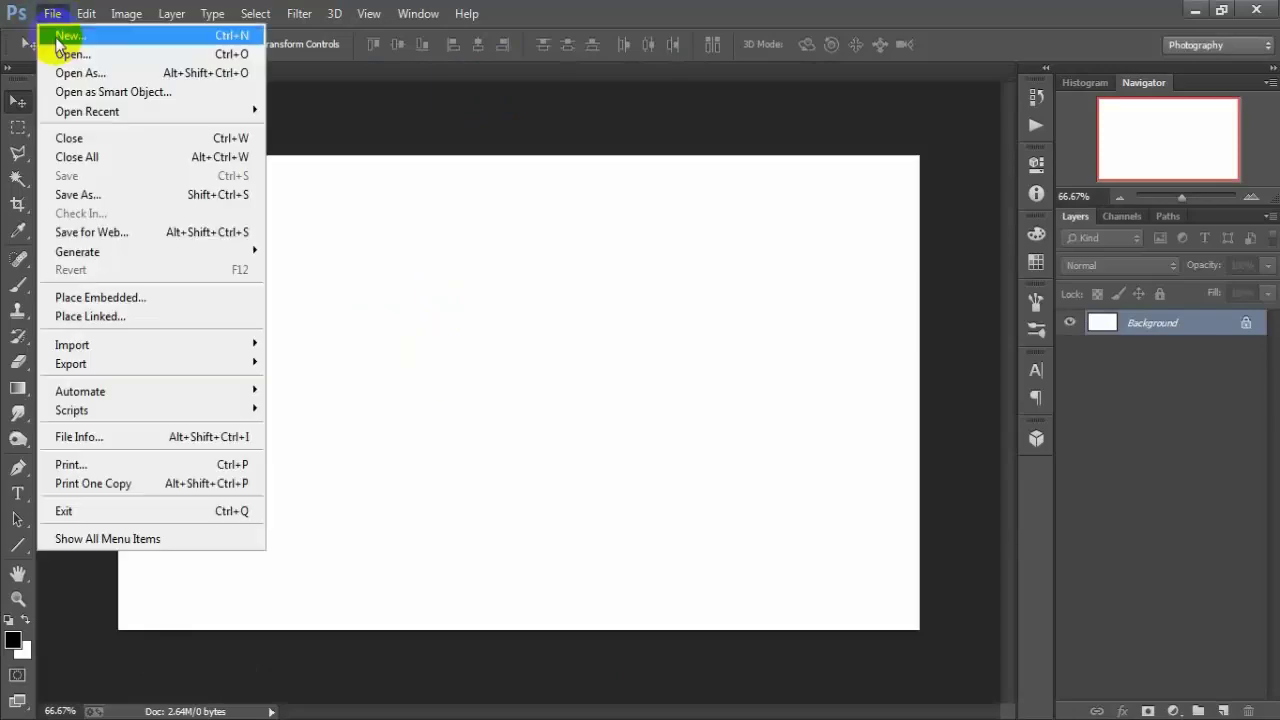
pyautogui.click(140, 318)
pyautogui.click(470, 315)
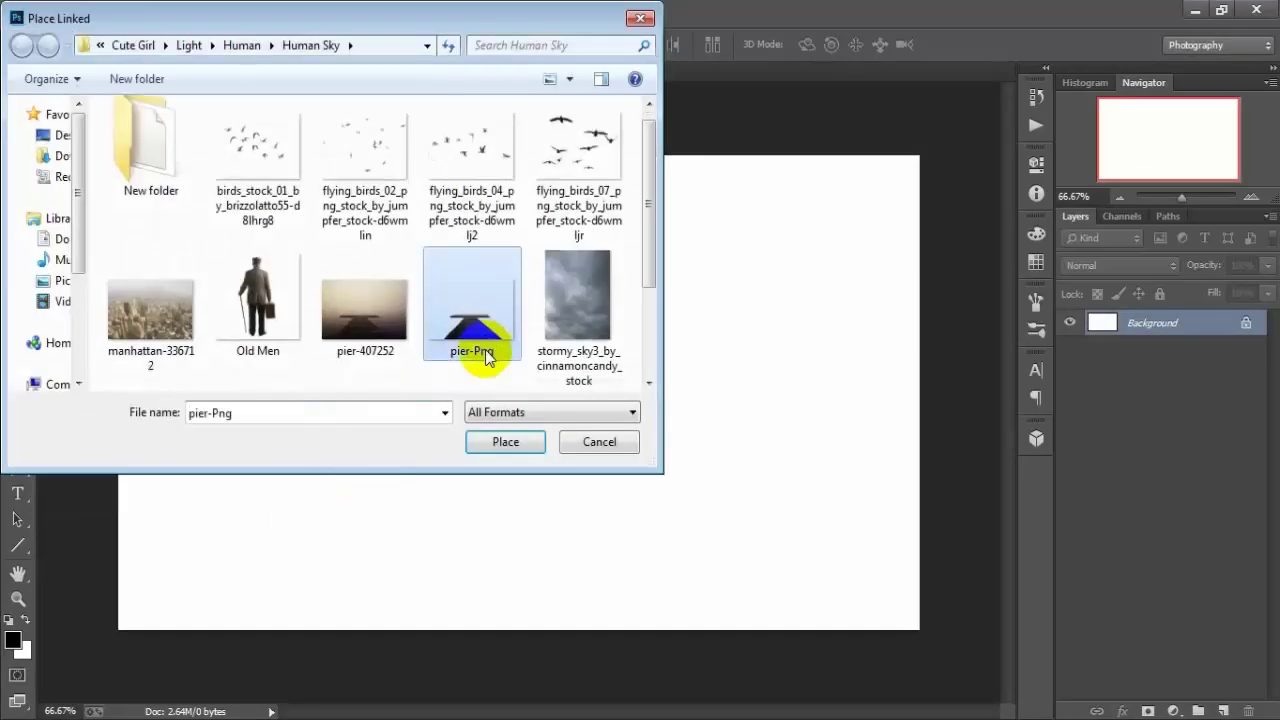
pyautogui.click(485, 441)
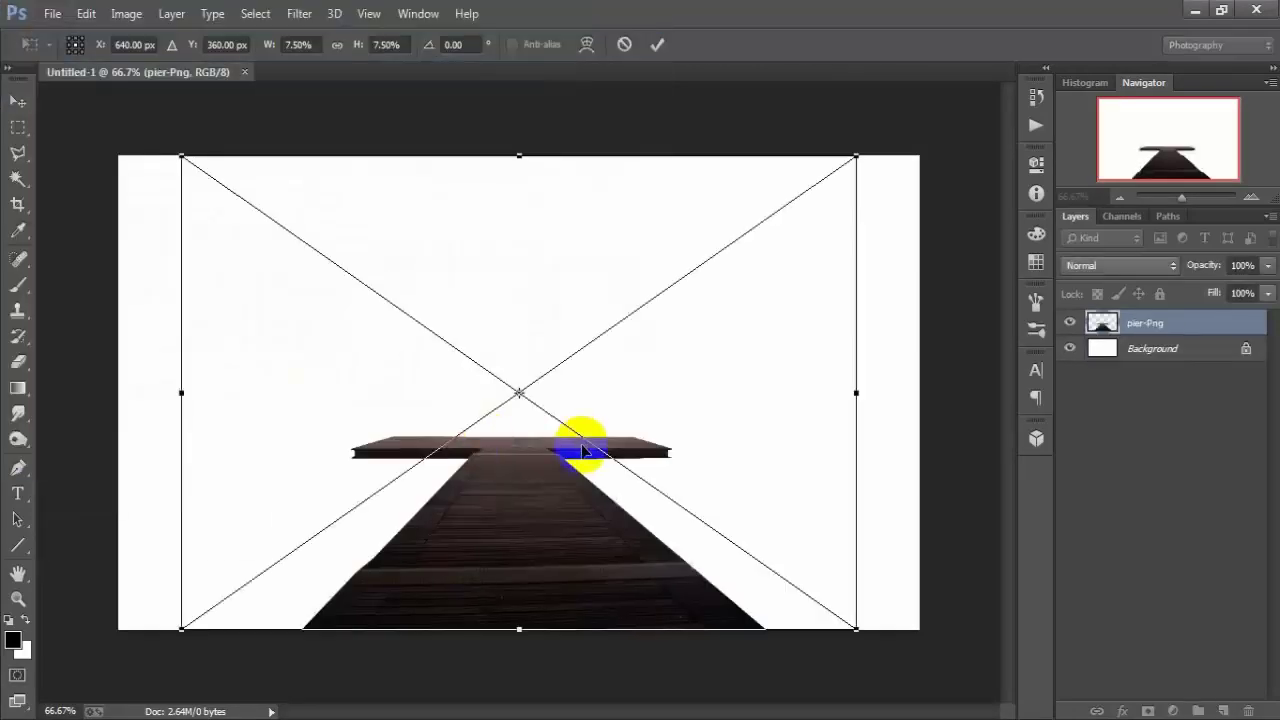
pyautogui.moveTo(563, 520); pyautogui.dragTo(563, 548)
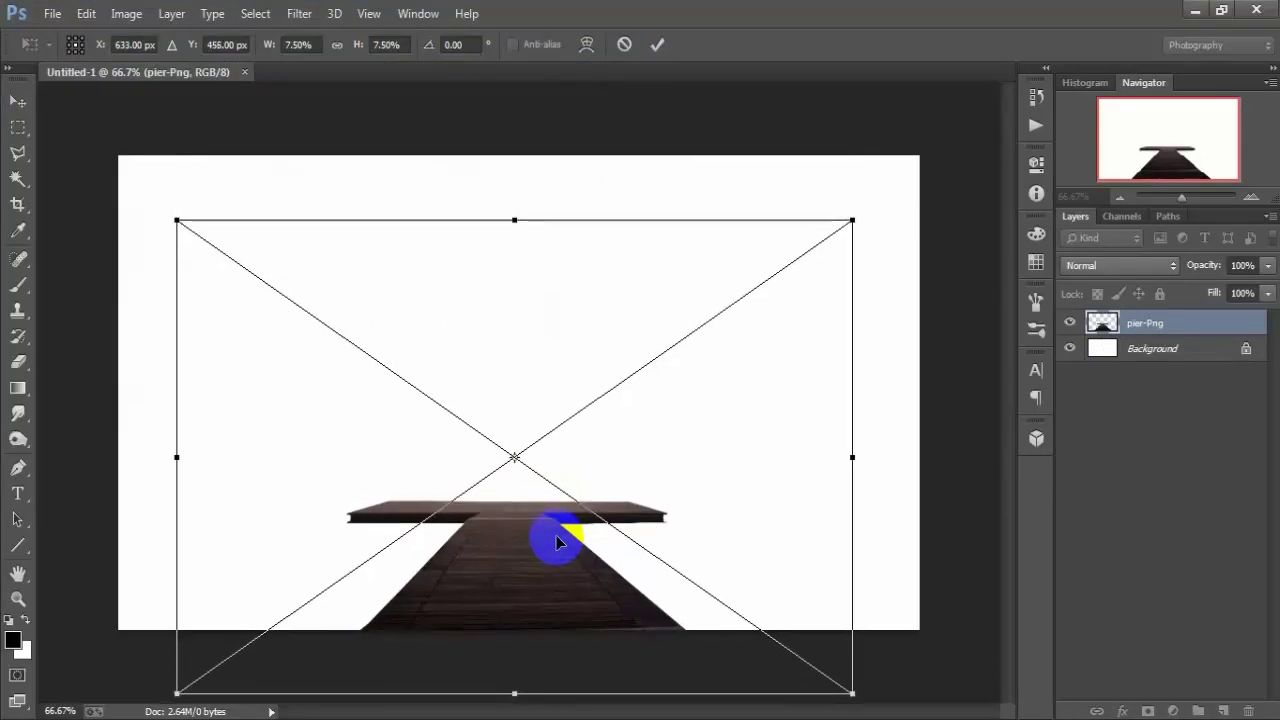
pyautogui.moveTo(858, 464); pyautogui.dragTo(892, 464)
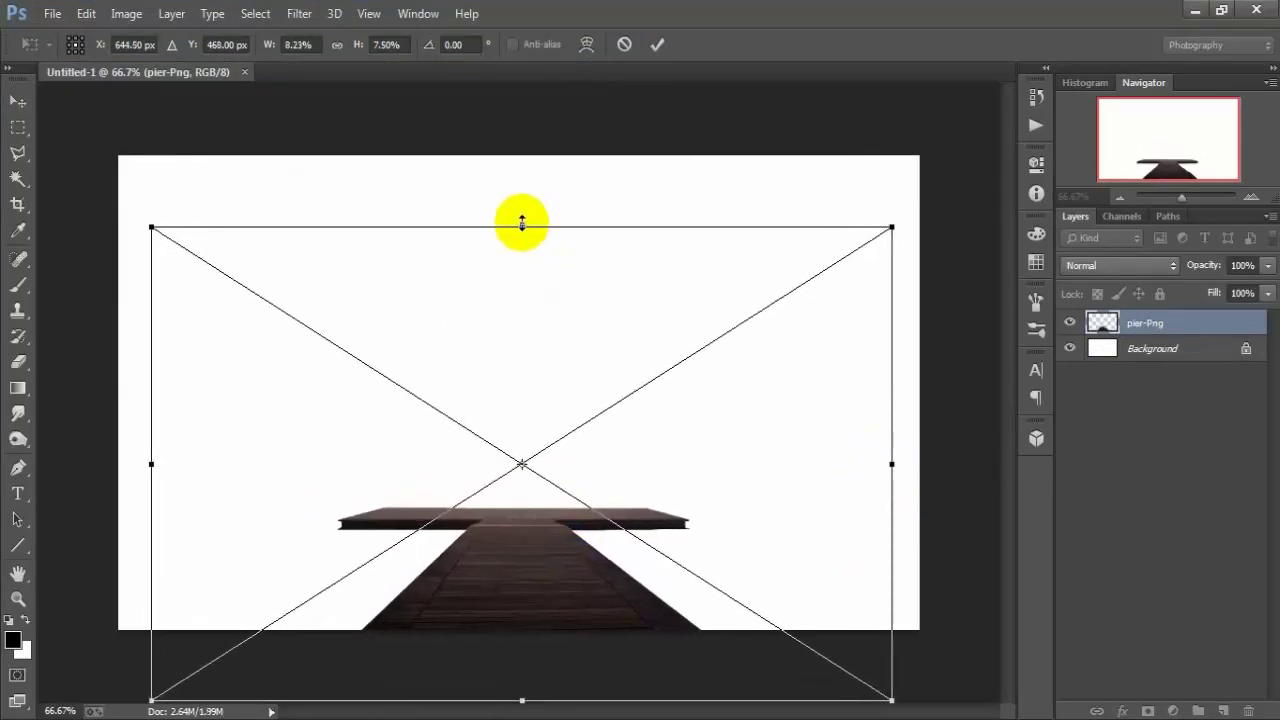
pyautogui.moveTo(522, 222); pyautogui.dragTo(522, 213)
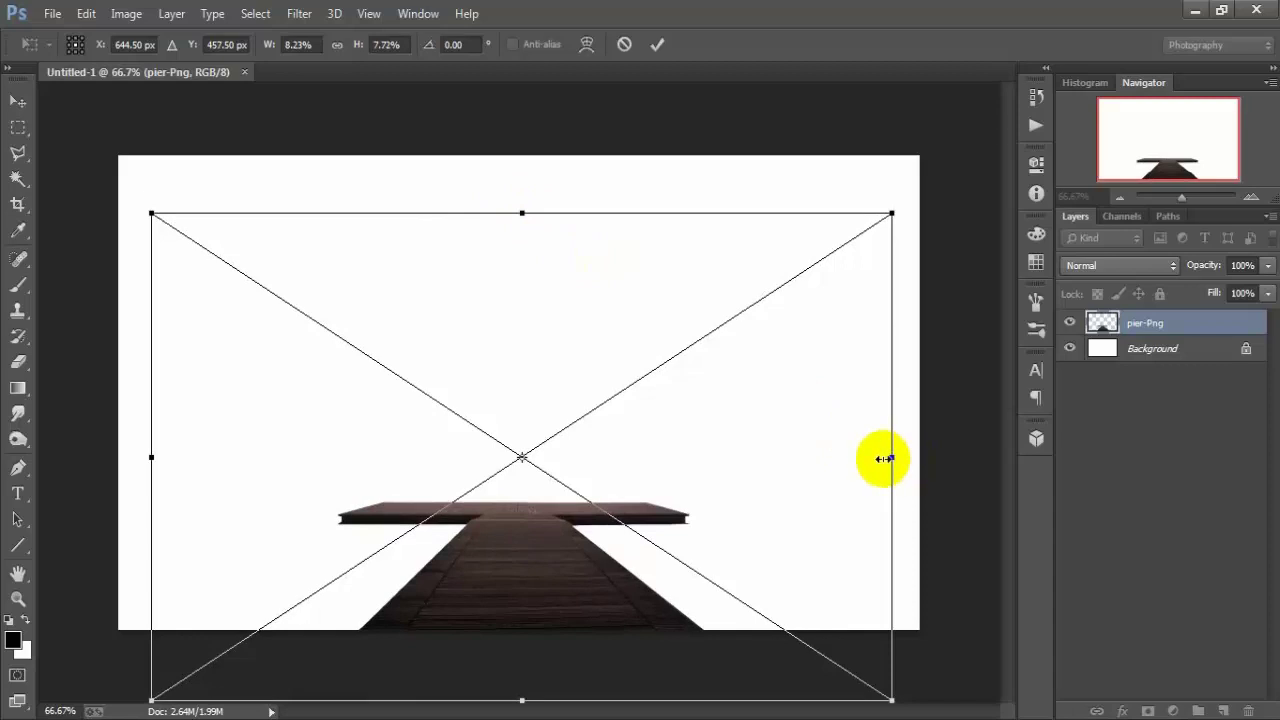
pyautogui.moveTo(894, 456); pyautogui.dragTo(908, 456)
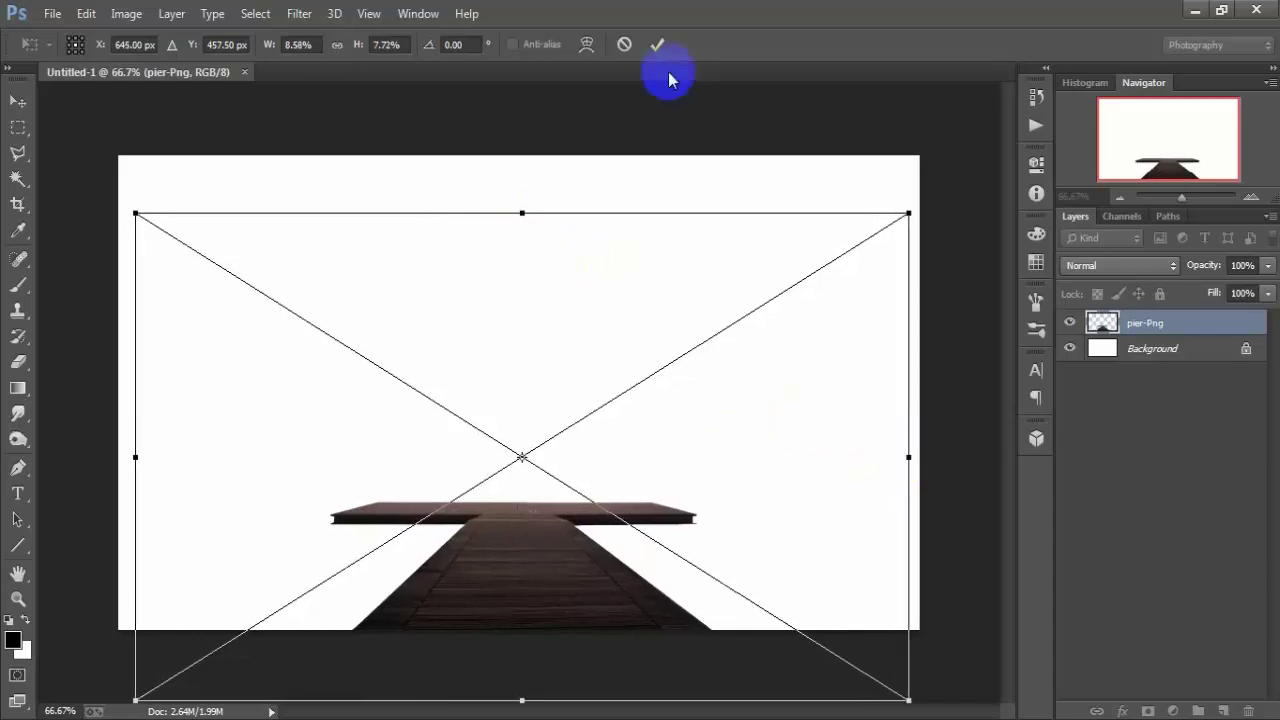
pyautogui.press('Return')
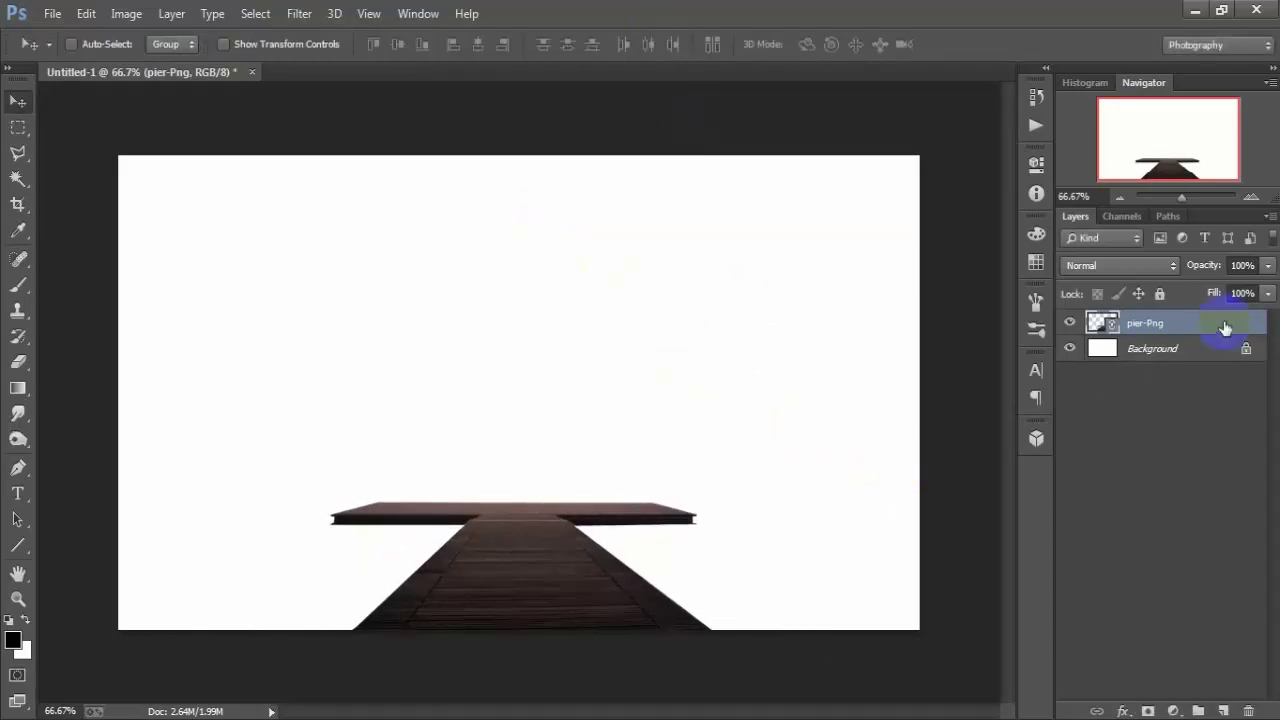
# - Rasterize the pier layer and centre it horizontally with the Background
pyautogui.rightClick(1225, 328)
pyautogui.click(888, 371)
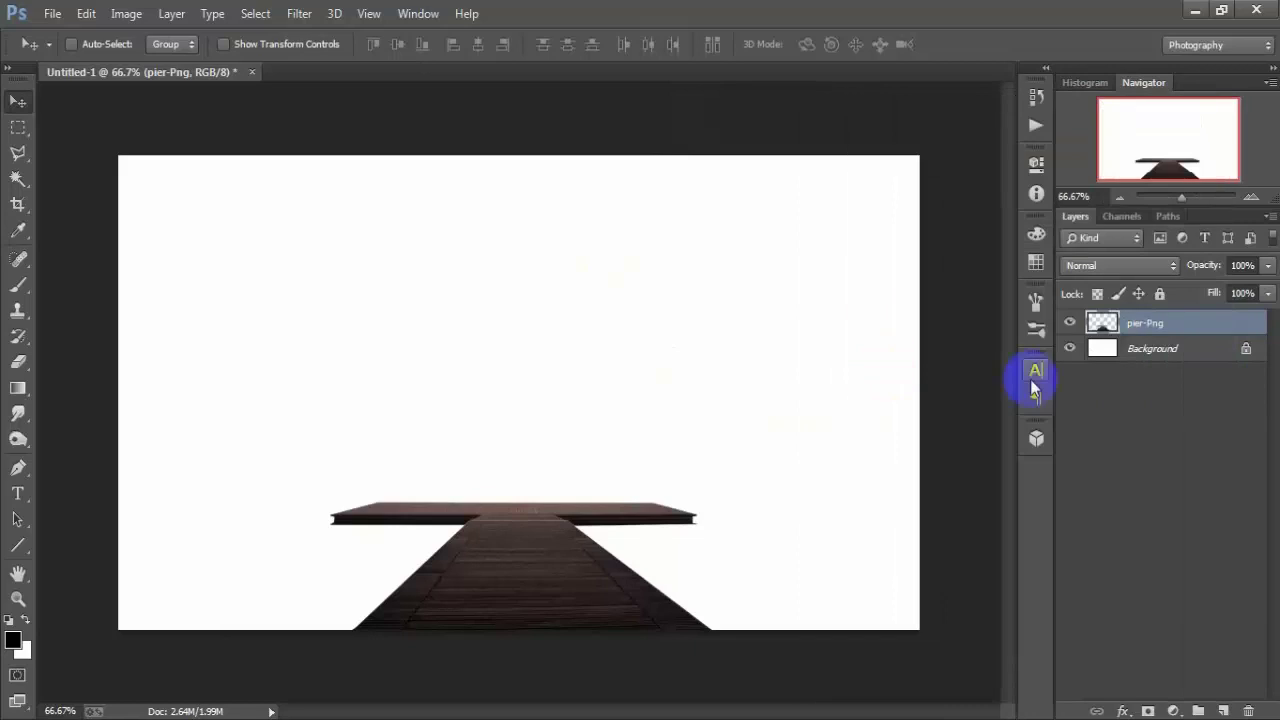
pyautogui.keyDown('shift'); pyautogui.click(1160, 350); pyautogui.keyUp('shift')
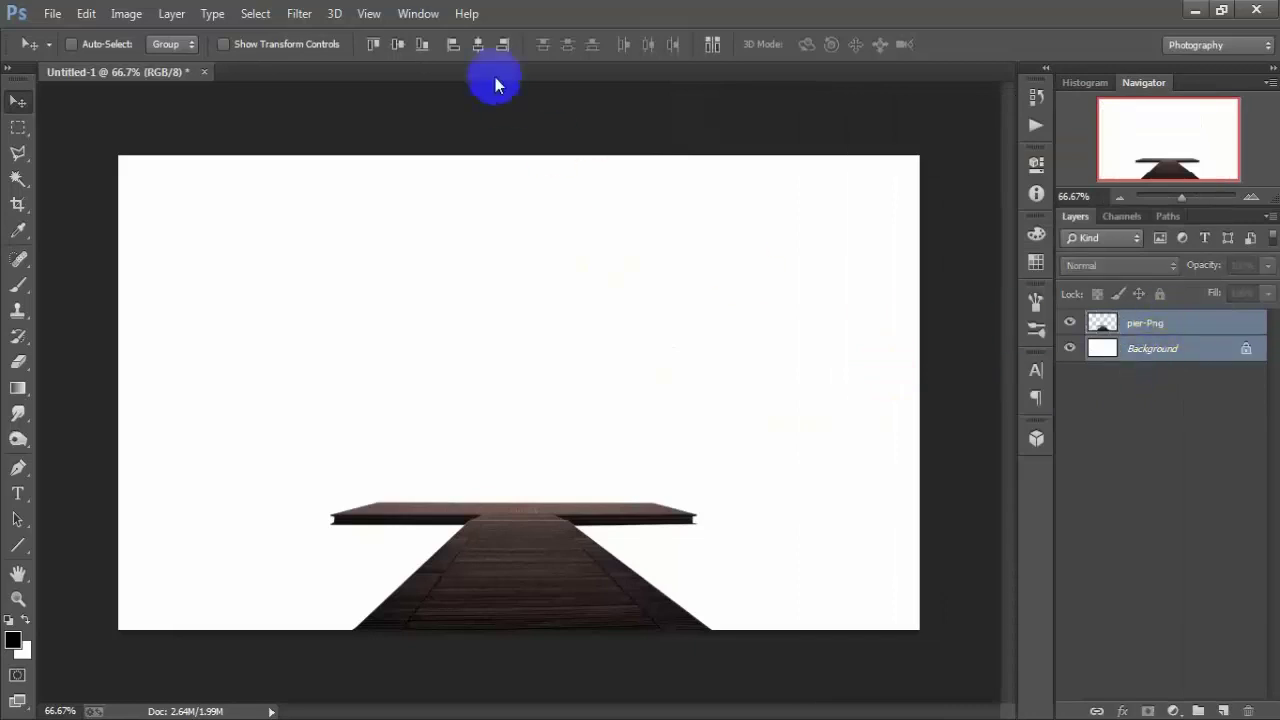
pyautogui.click(479, 47)
pyautogui.click(1165, 323)
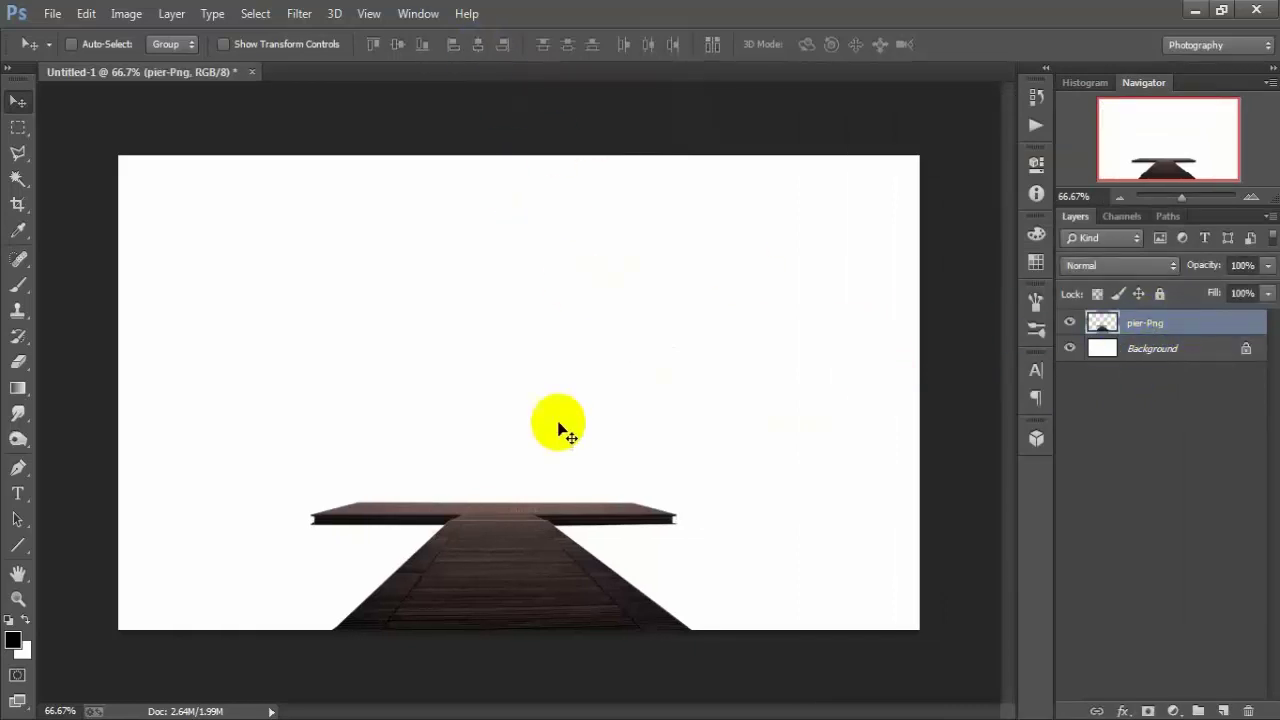
pyautogui.click(50, 13)
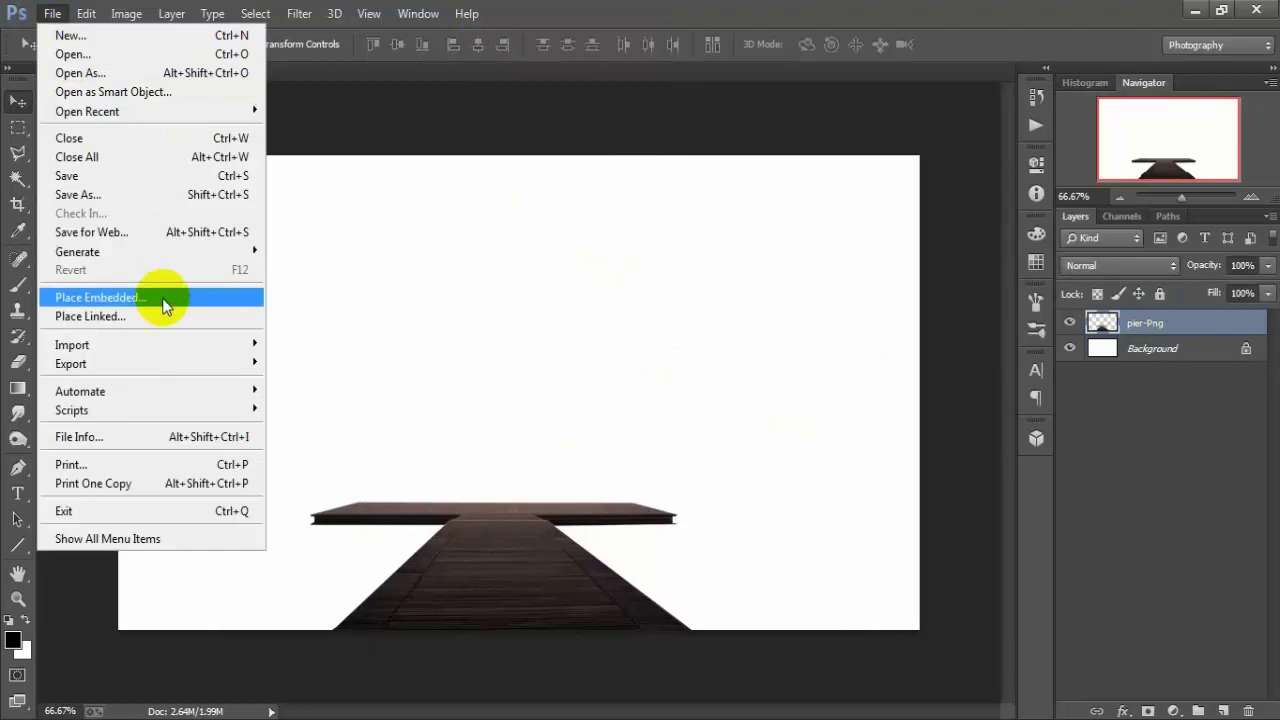
# - Place the Old Men image at about 51% scale, standing on the pier's far end
pyautogui.click(198, 316)
pyautogui.click(266, 330)
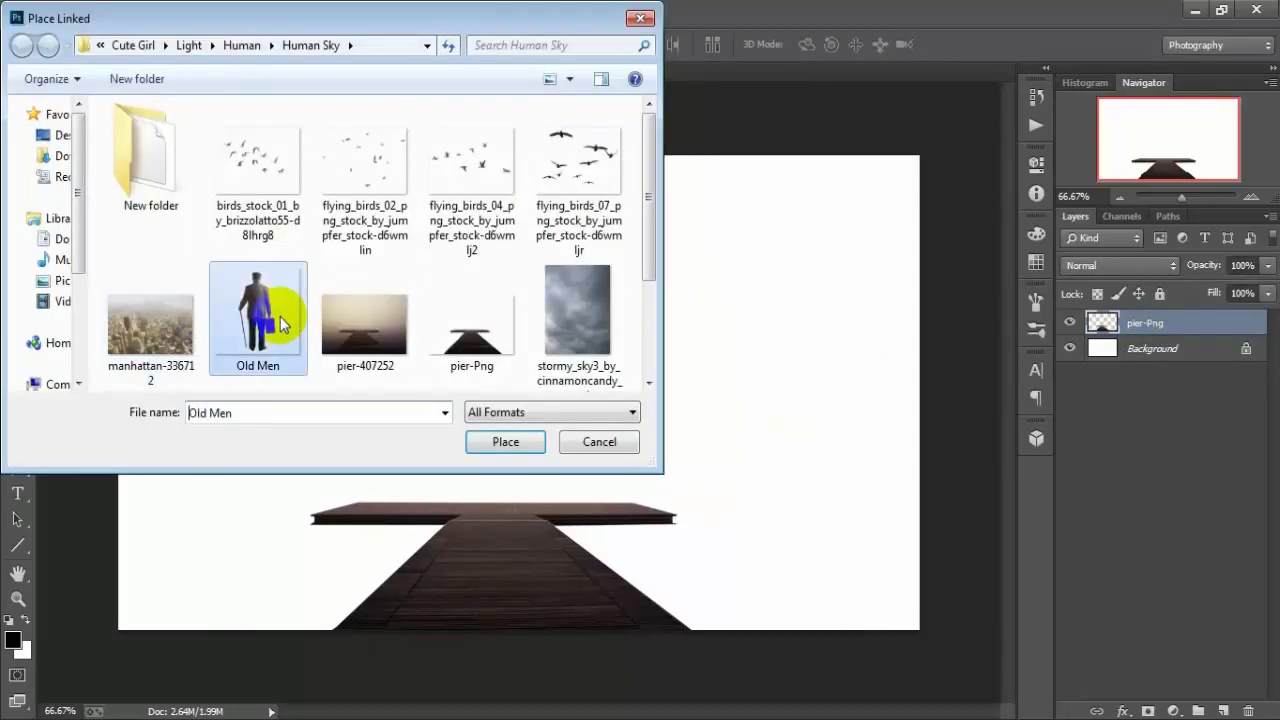
pyautogui.click(479, 441)
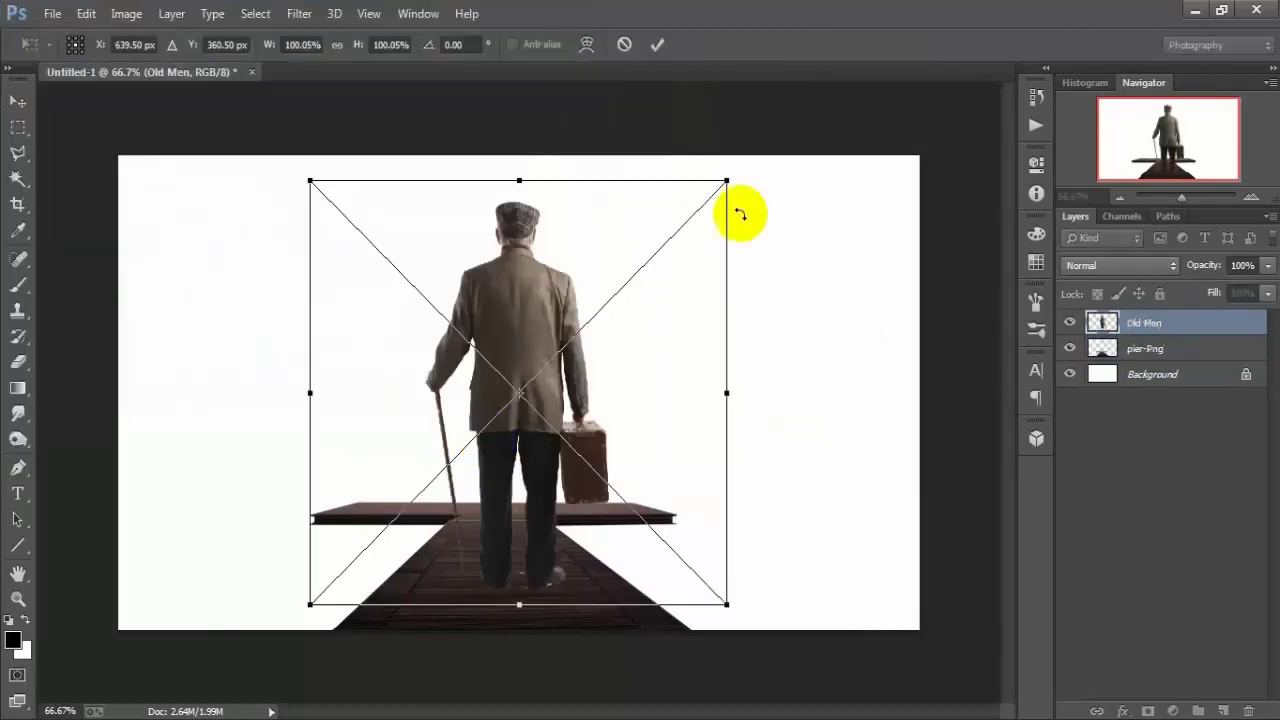
pyautogui.moveTo(729, 179); pyautogui.dragTo(650, 310)
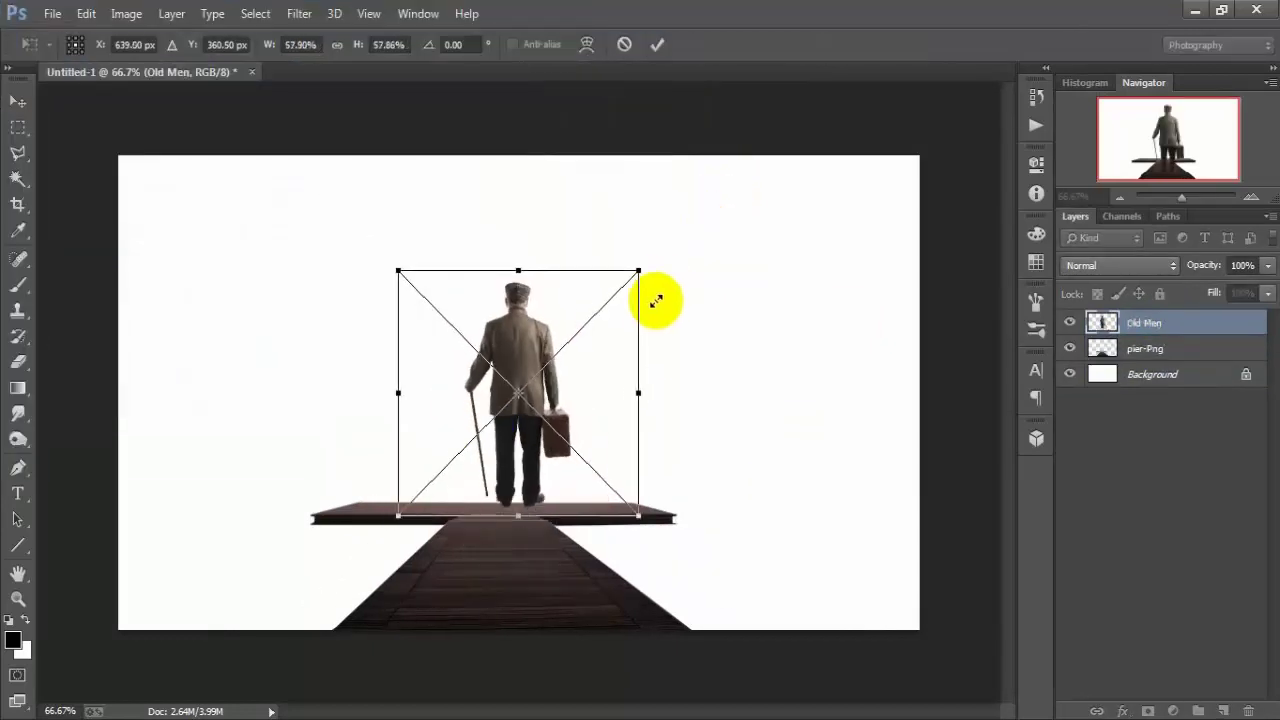
pyautogui.moveTo(528, 440); pyautogui.dragTo(507, 466)
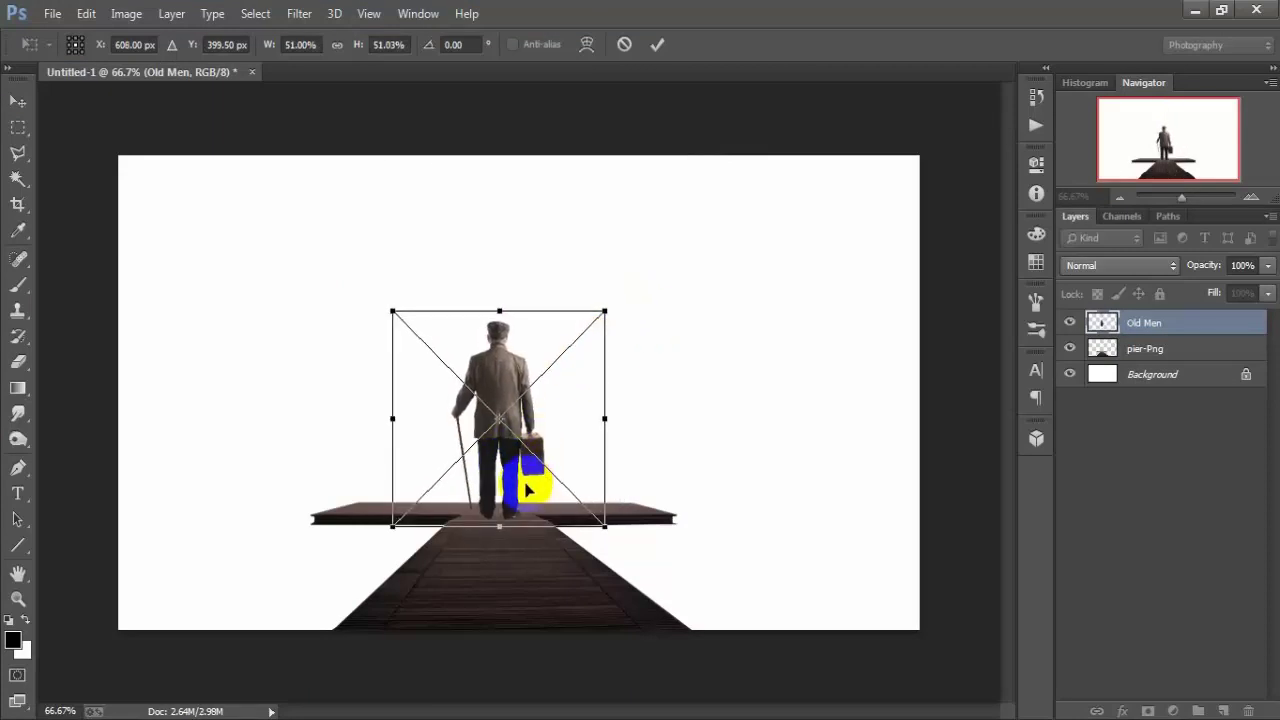
pyautogui.moveTo(527, 490); pyautogui.dragTo(529, 491)
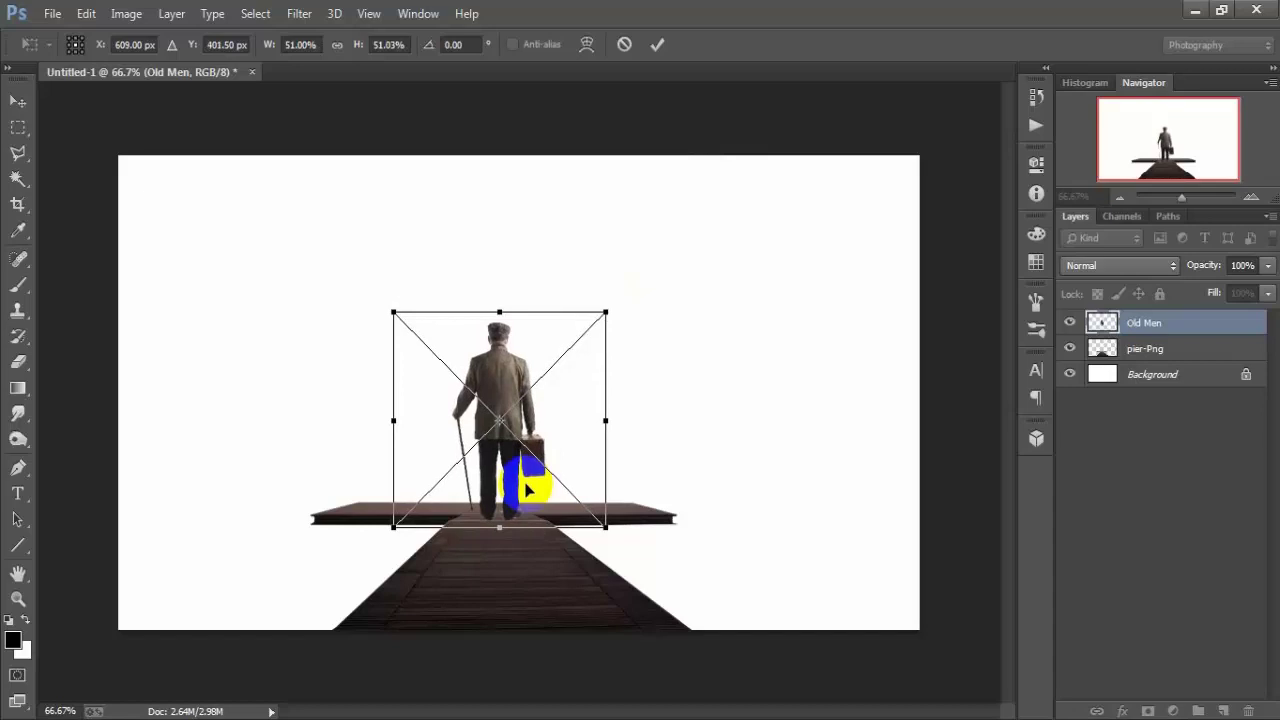
pyautogui.press('Up')
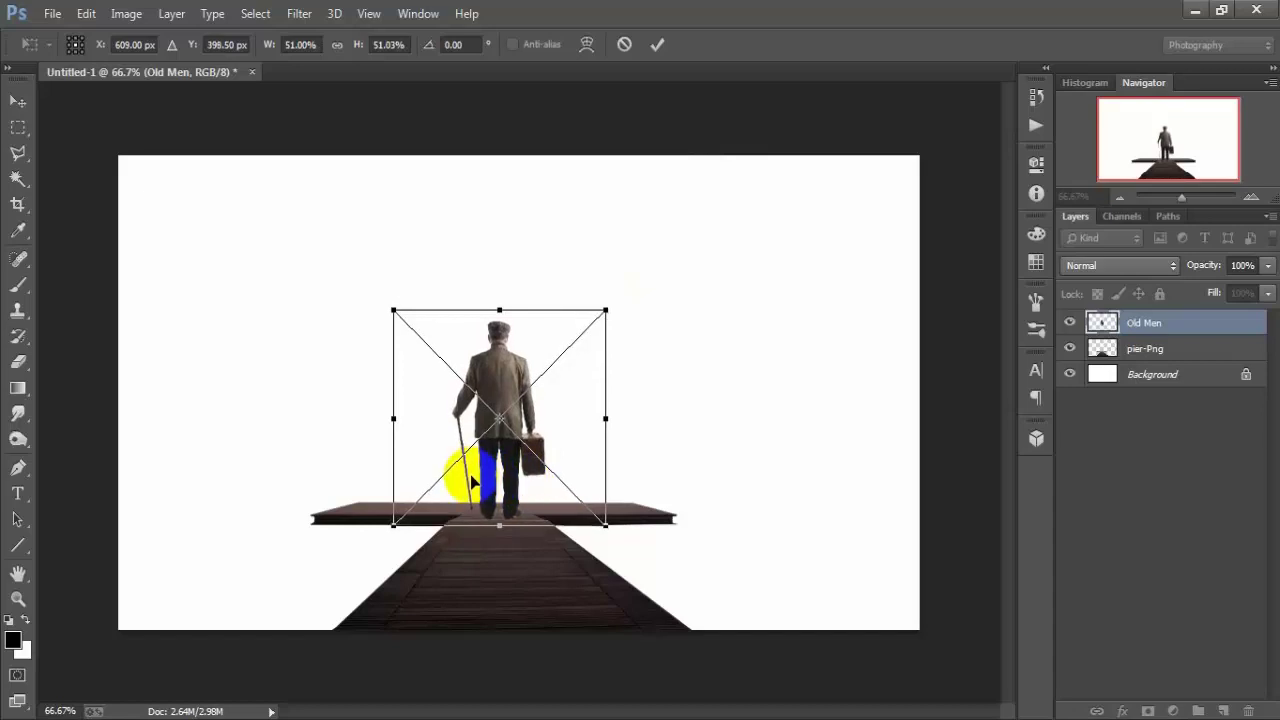
pyautogui.press('Up')
pyautogui.press('Left')
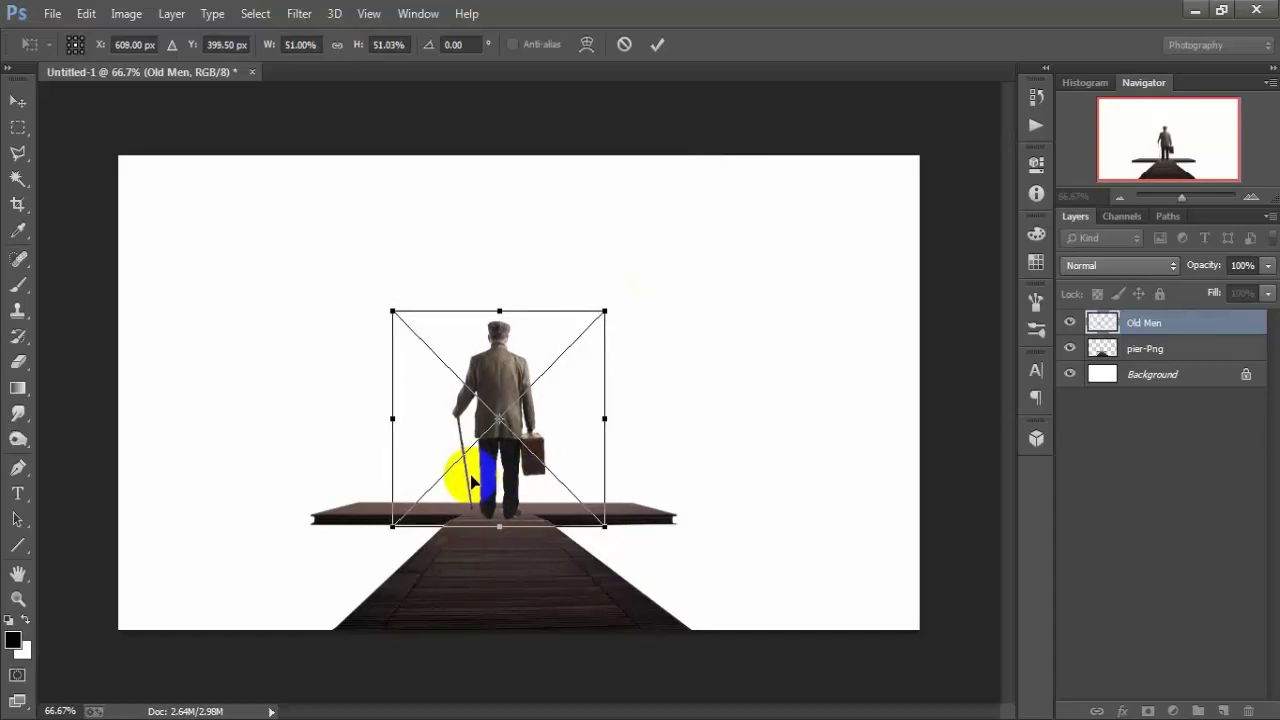
pyautogui.click(659, 46)
# - Rasterize the Old Men layer and add a new Layer 1 clipped to it
pyautogui.rightClick(1212, 329)
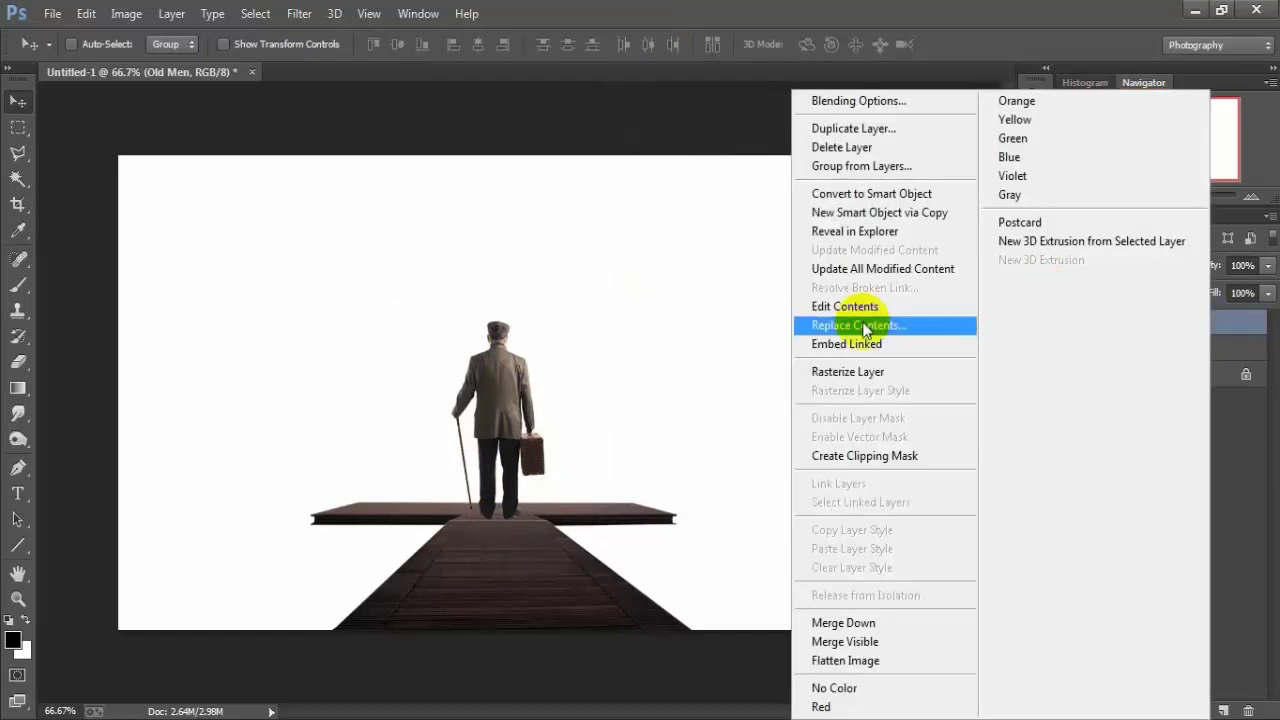
pyautogui.click(897, 371)
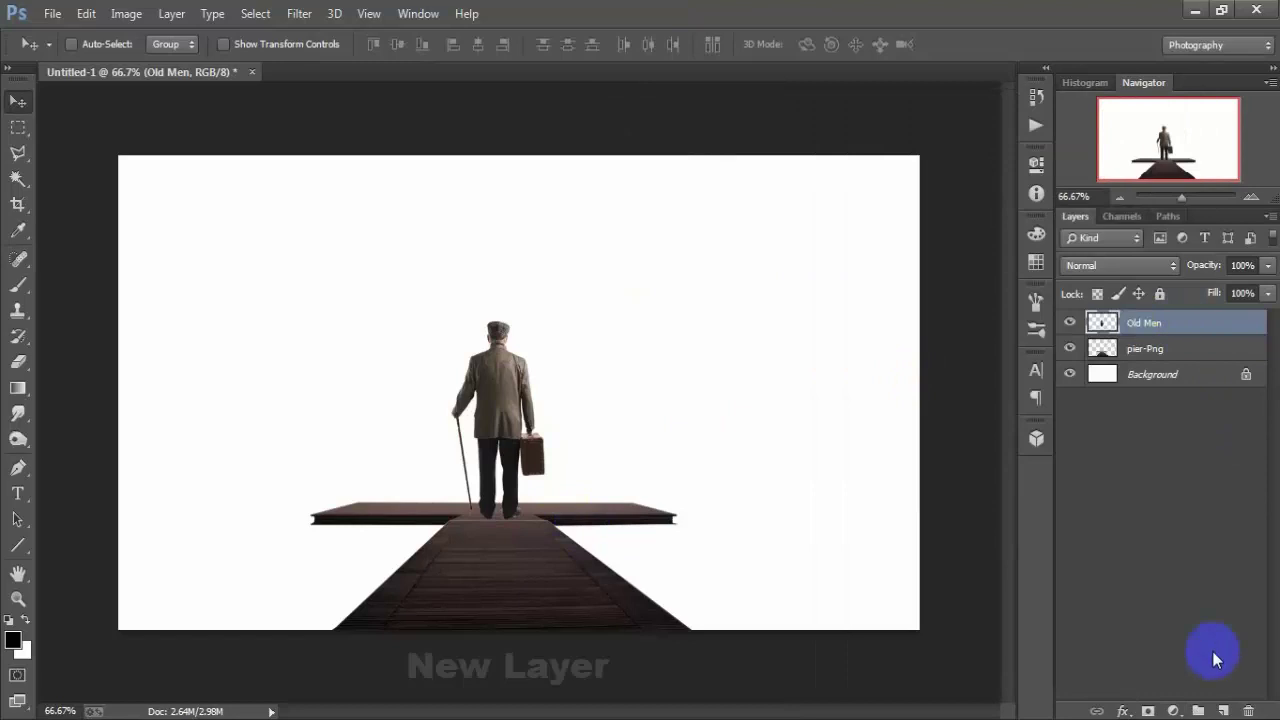
pyautogui.click(1222, 711)
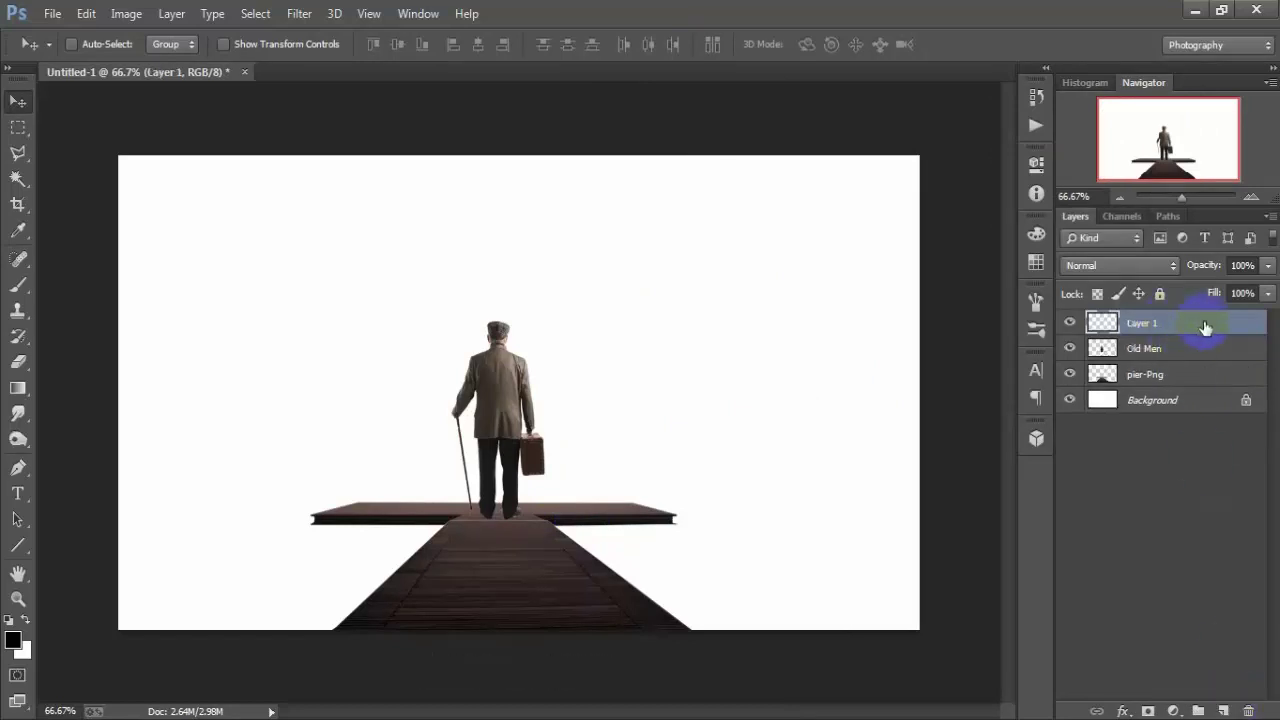
pyautogui.rightClick(1205, 329)
pyautogui.click(945, 354)
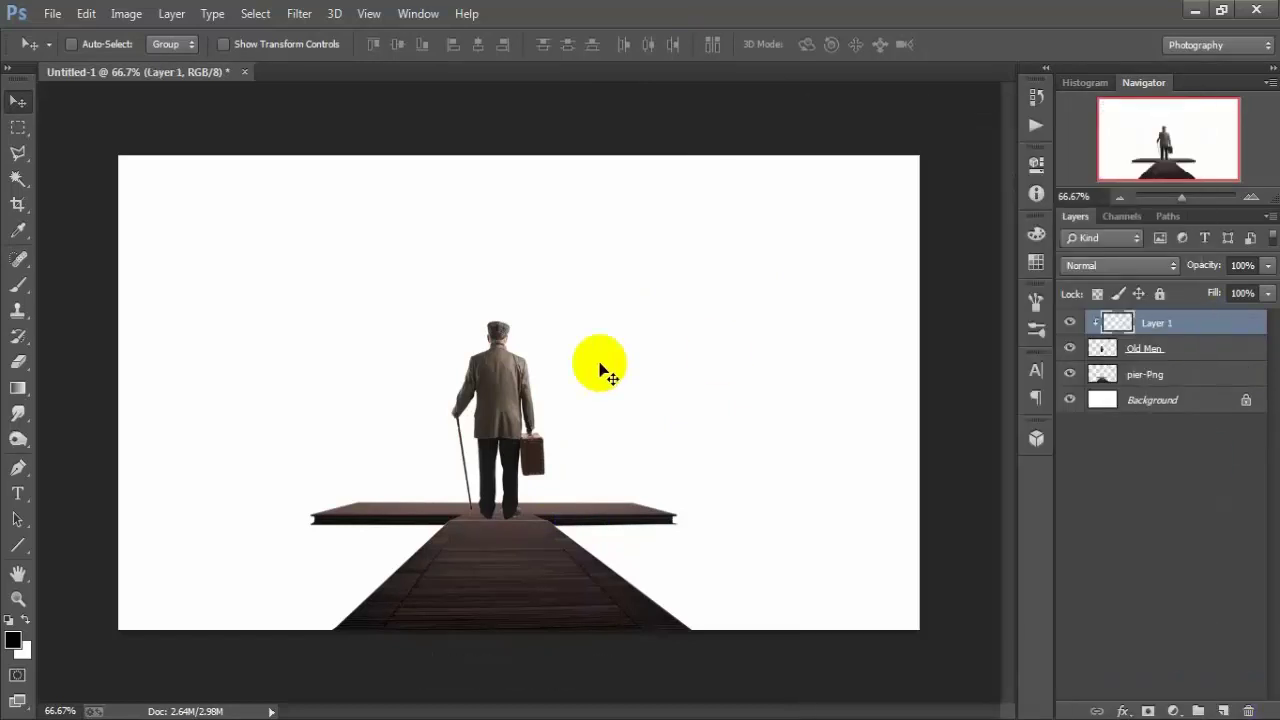
# - Fill the clipped Layer 1 with 50% gray
pyautogui.click(86, 13)
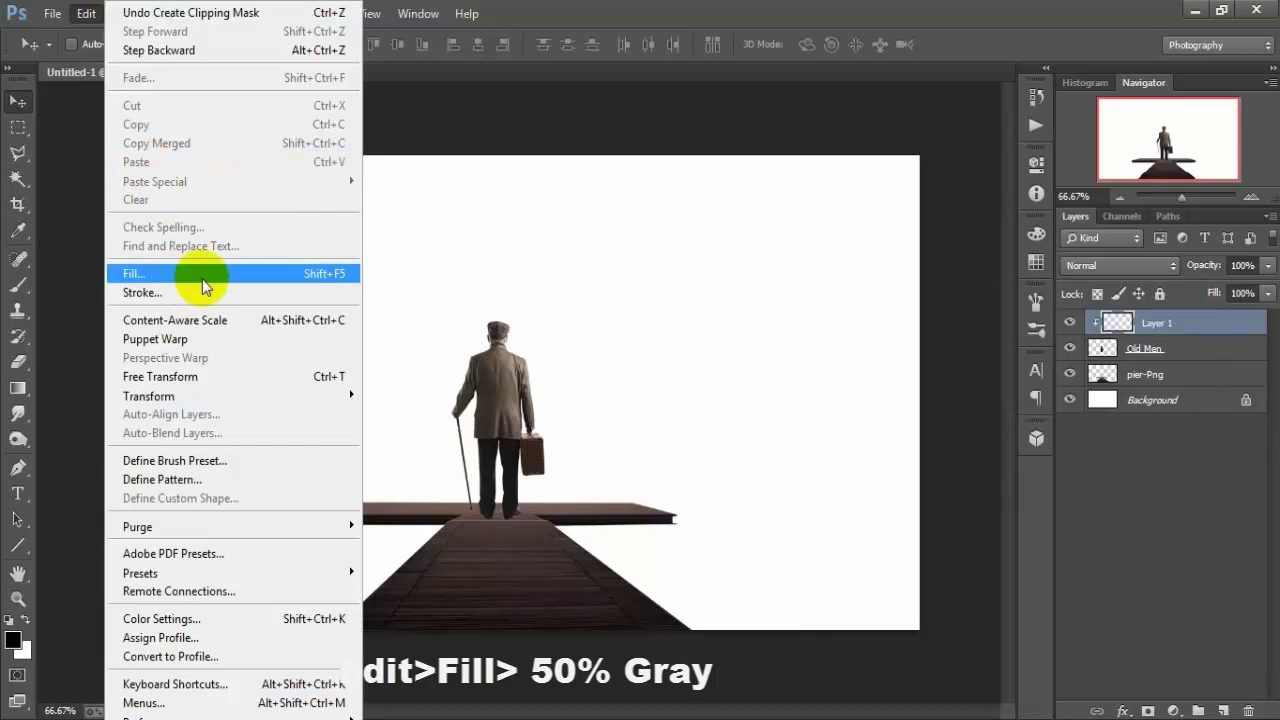
pyautogui.click(299, 276)
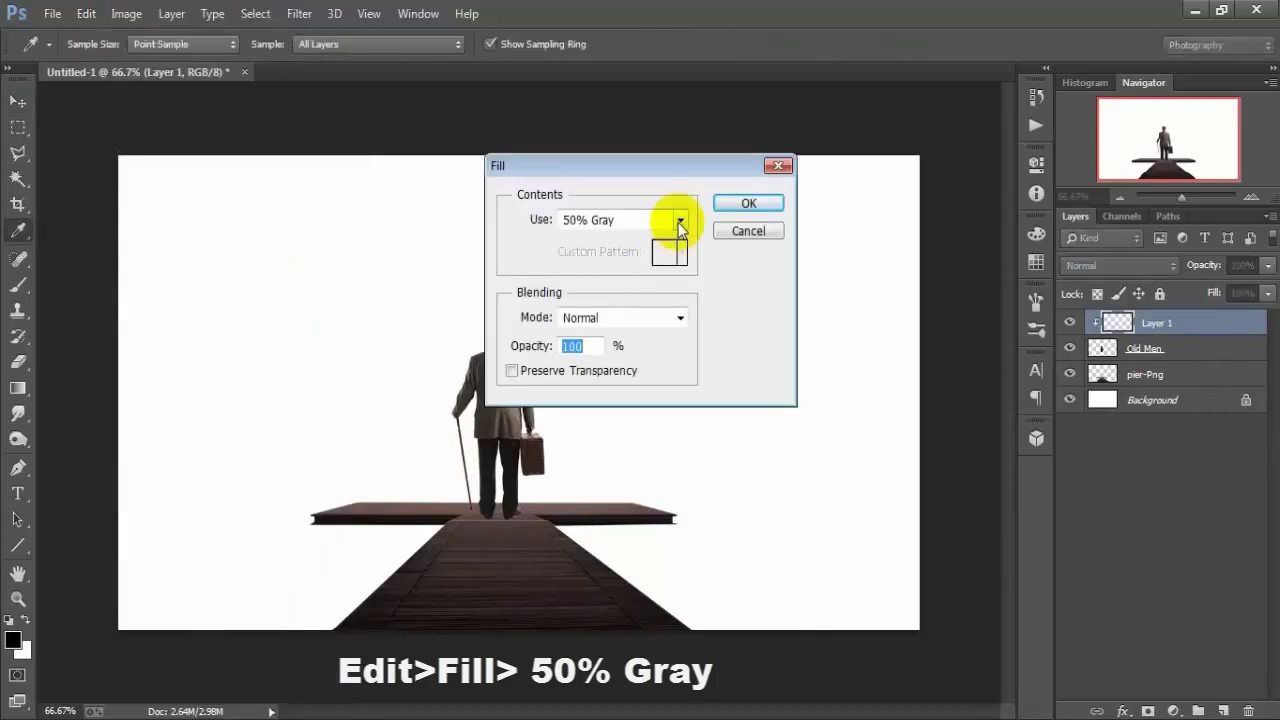
pyautogui.click(679, 222)
pyautogui.click(663, 385)
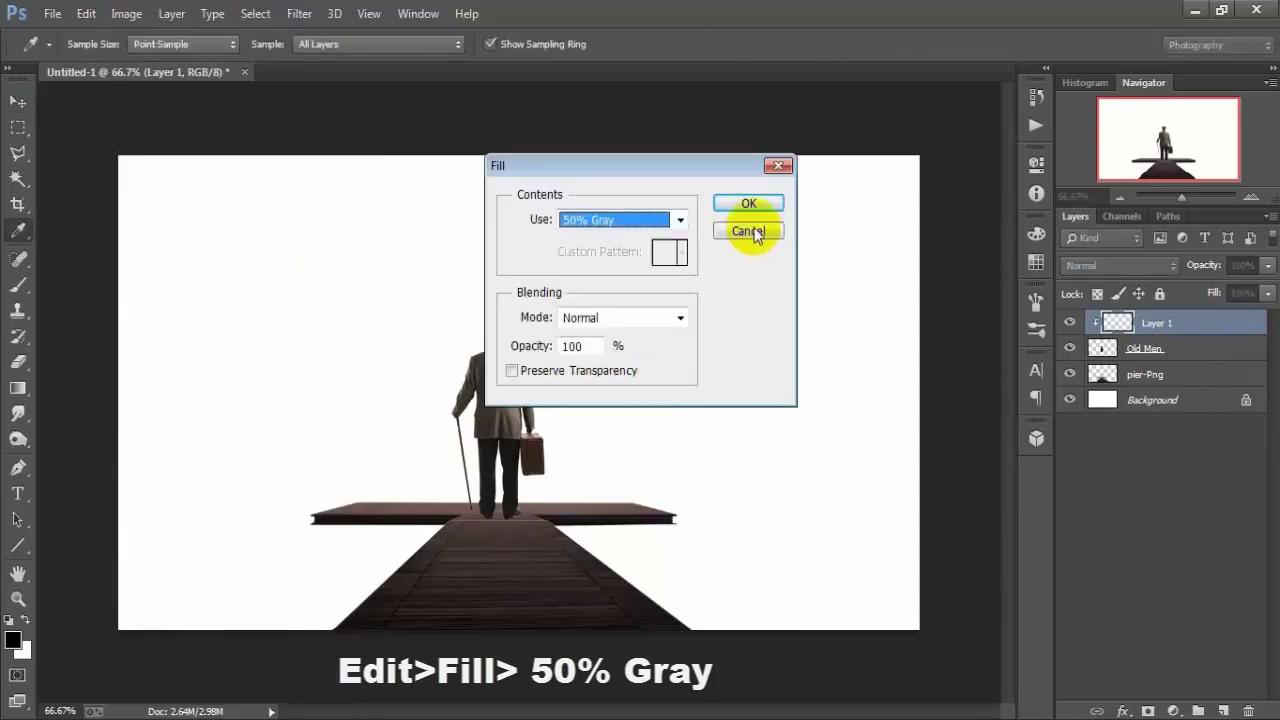
pyautogui.click(748, 203)
# - Set Layer 1's blend mode to Overlay
pyautogui.press('v')
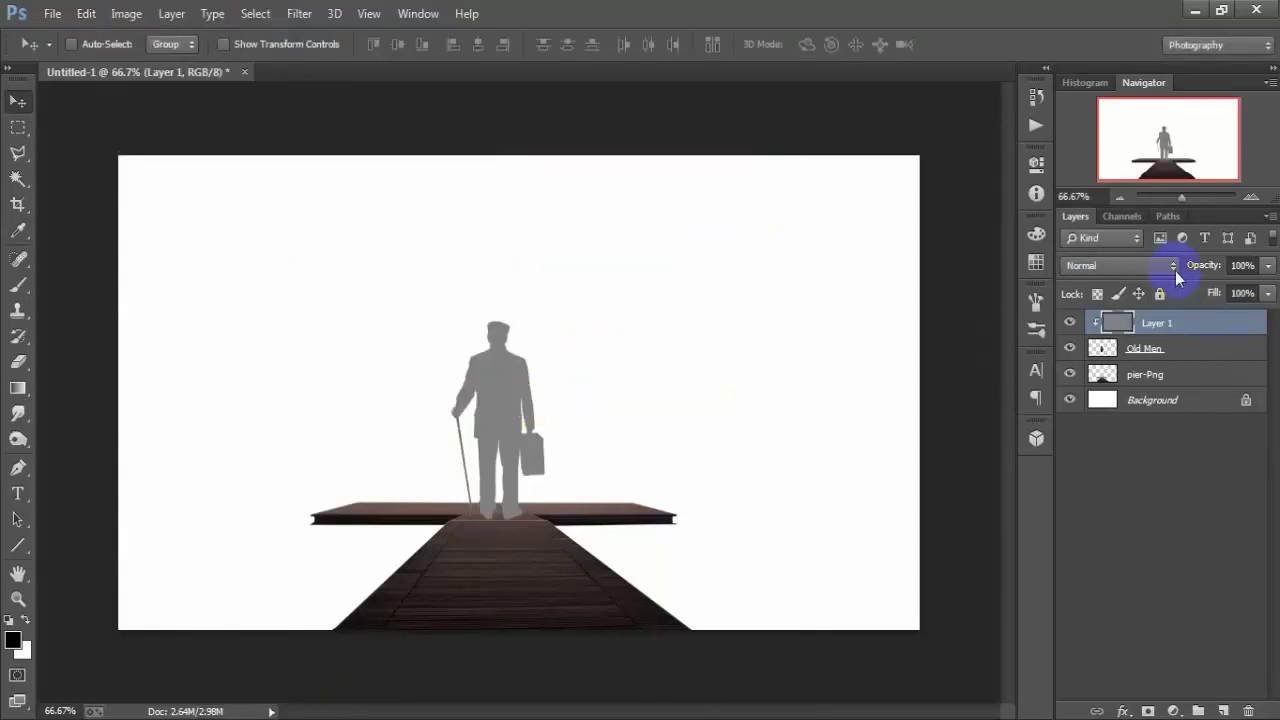
pyautogui.click(1175, 271)
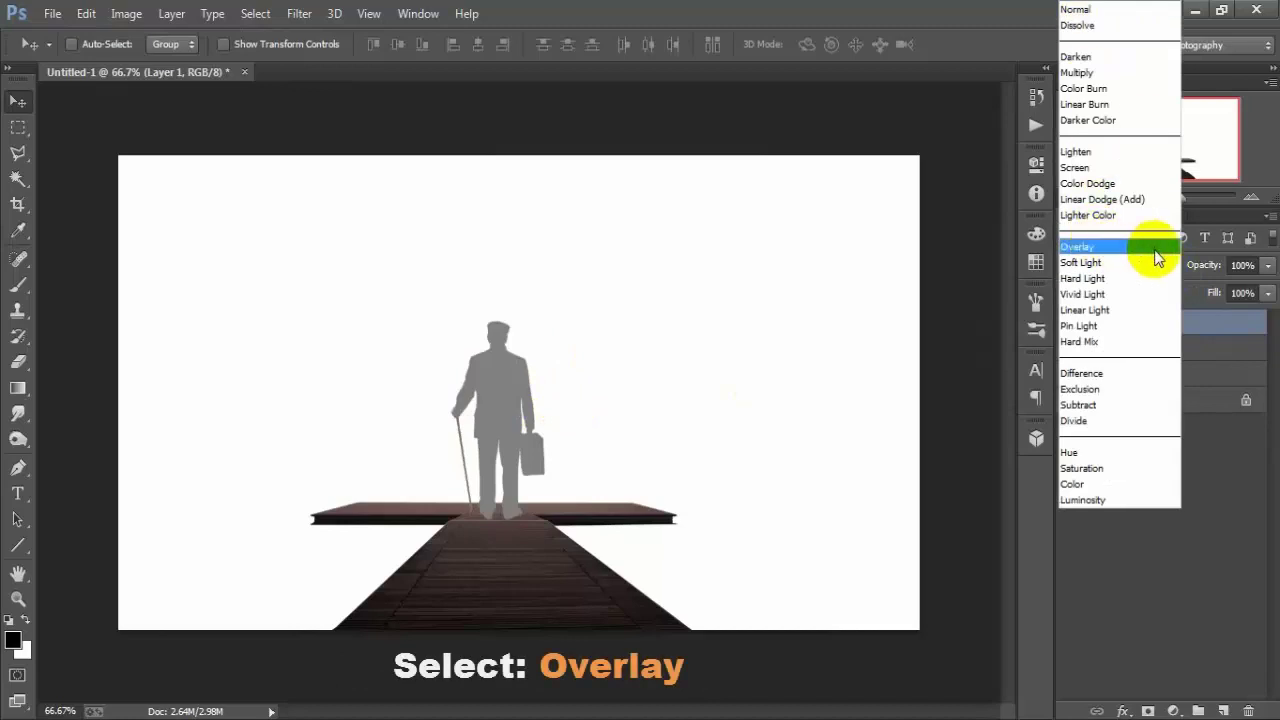
pyautogui.click(1155, 250)
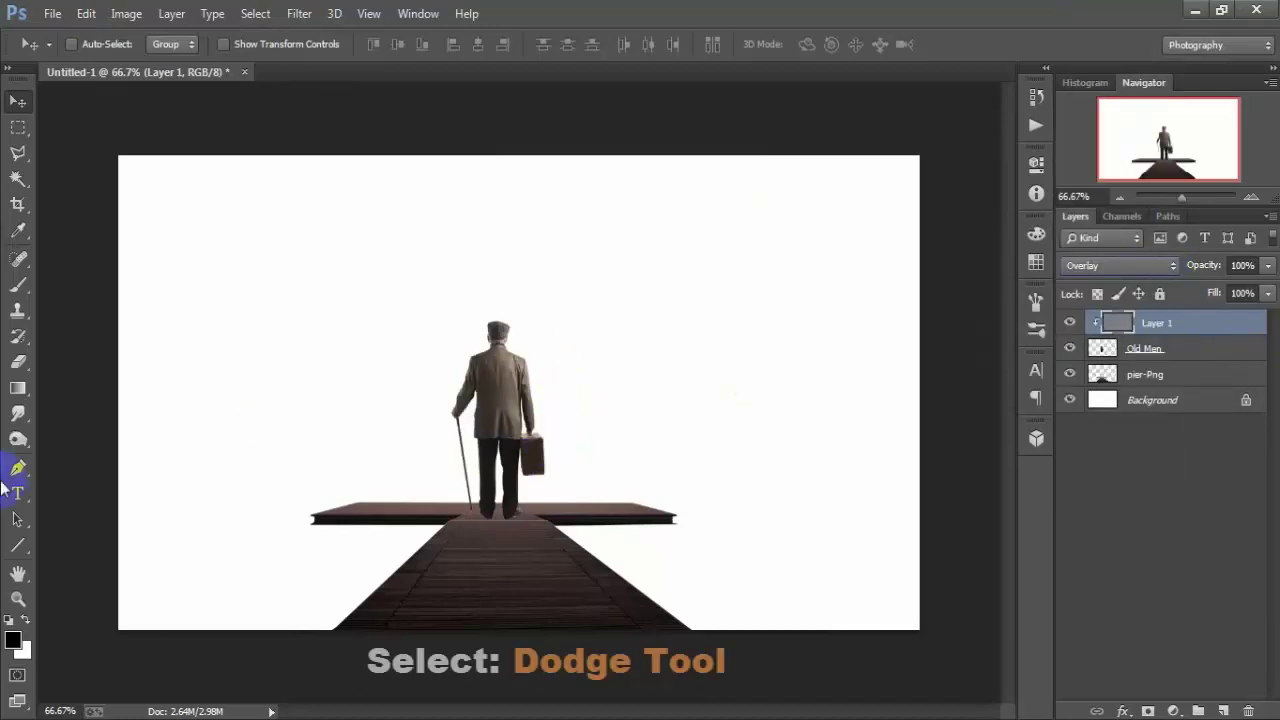
# - Dodge the old man's back lighter at 100% zoom
pyautogui.click(18, 439)
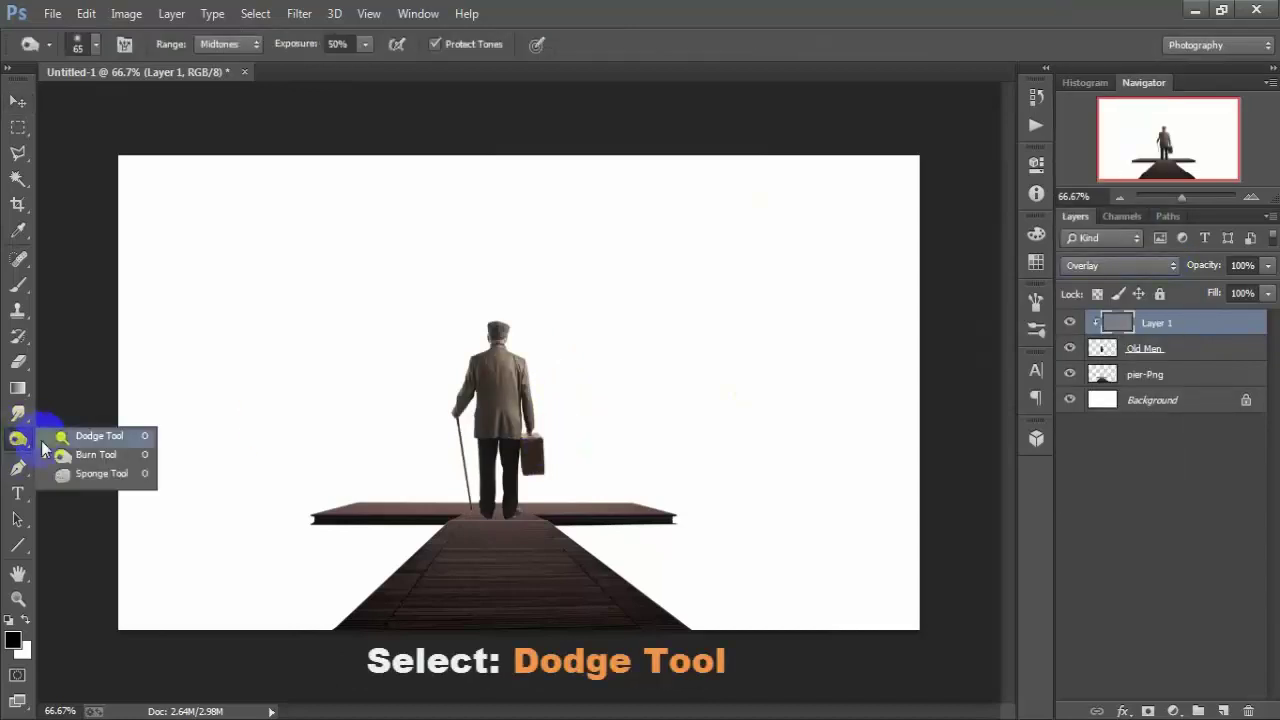
pyautogui.click(128, 436)
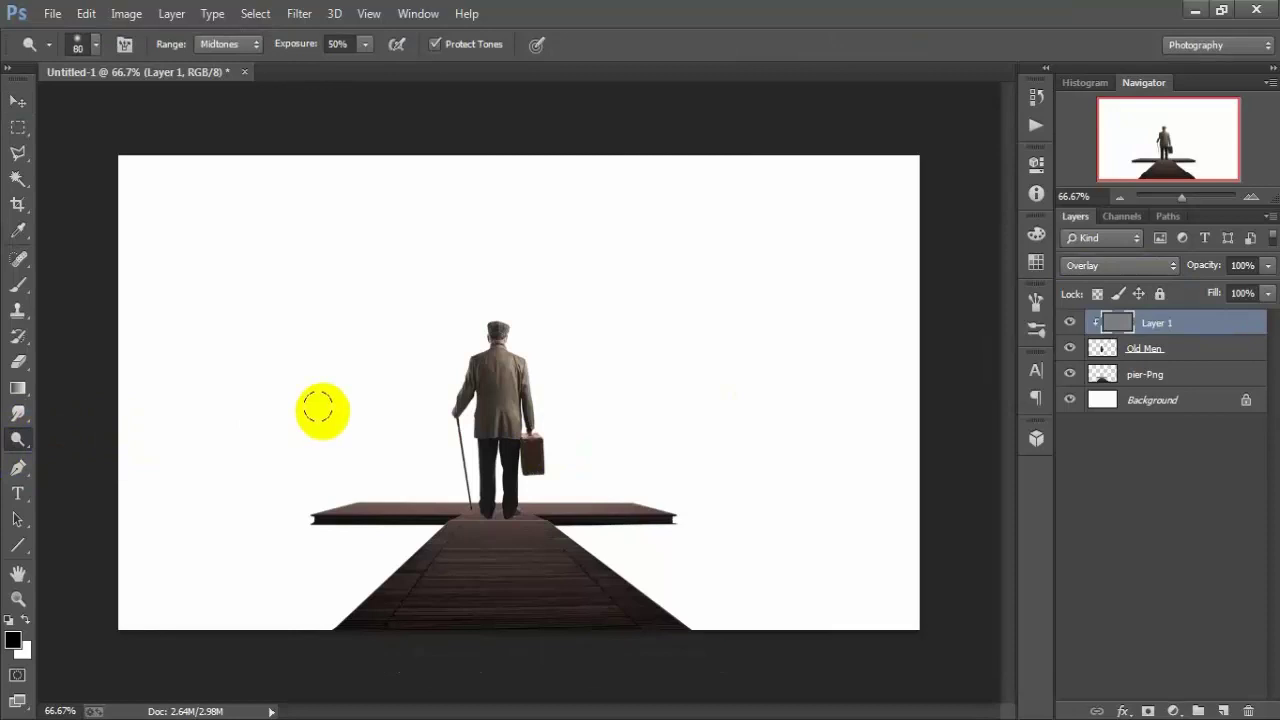
pyautogui.hotkey('ctrl', '1')
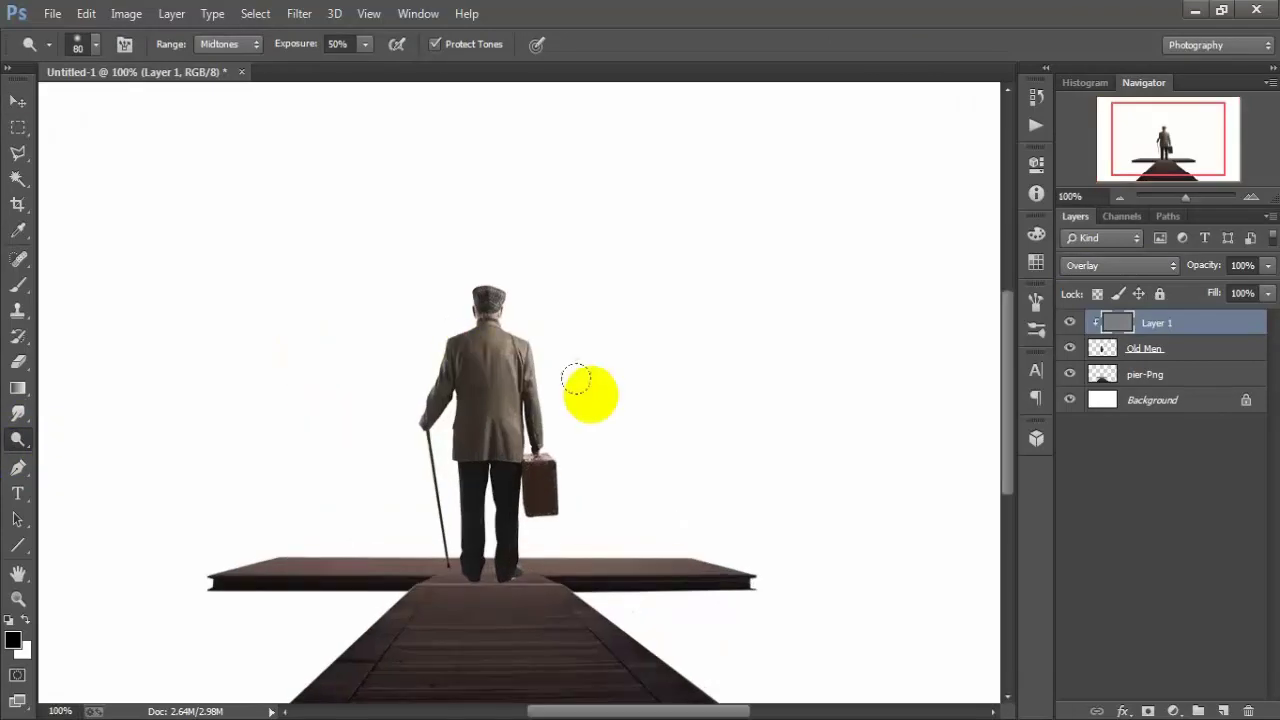
pyautogui.moveTo(524, 388)
pyautogui.mouseDown()
pyautogui.moveTo(493, 362)
pyautogui.moveTo(474, 383)
pyautogui.moveTo(534, 486)
pyautogui.moveTo(508, 443)
pyautogui.moveTo(437, 390)
pyautogui.moveTo(490, 524)
pyautogui.moveTo(510, 480)
pyautogui.moveTo(476, 352)
pyautogui.moveTo(477, 469)
pyautogui.mouseUp()
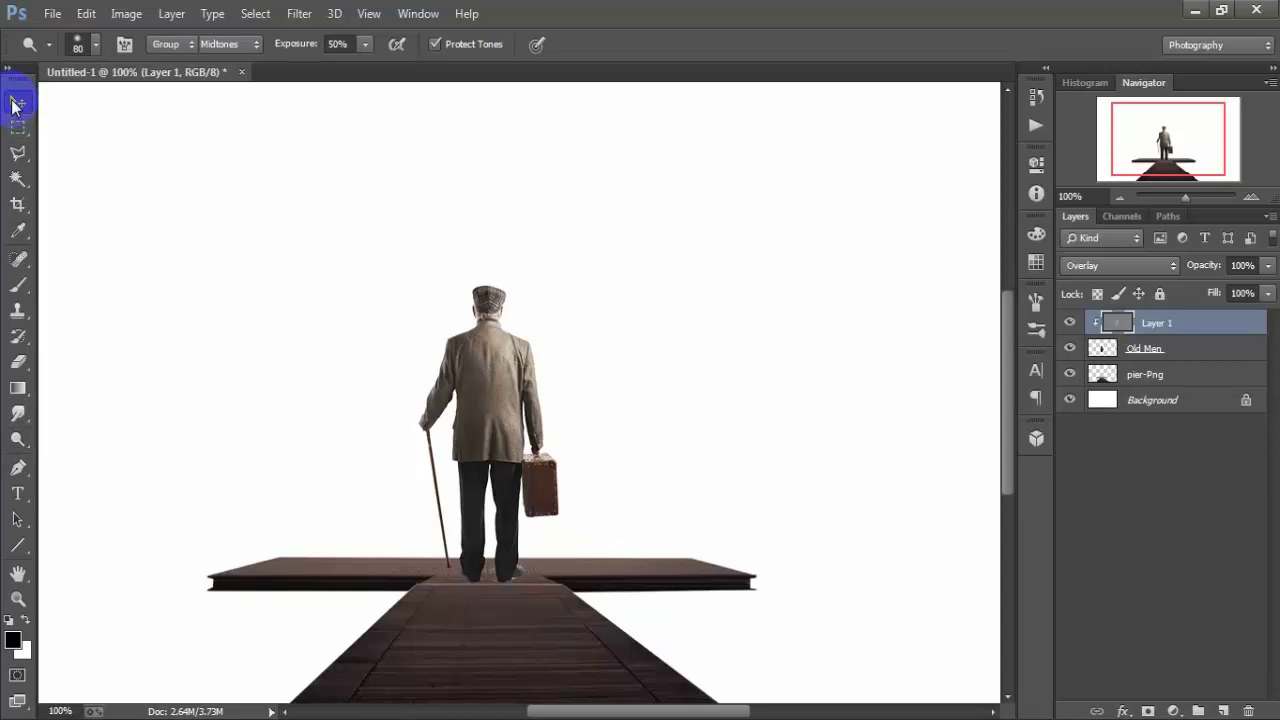
# - Compare the dodging, then merge Layer 1 with the Old Men layer
pyautogui.click(17, 101)
pyautogui.click(1069, 322)
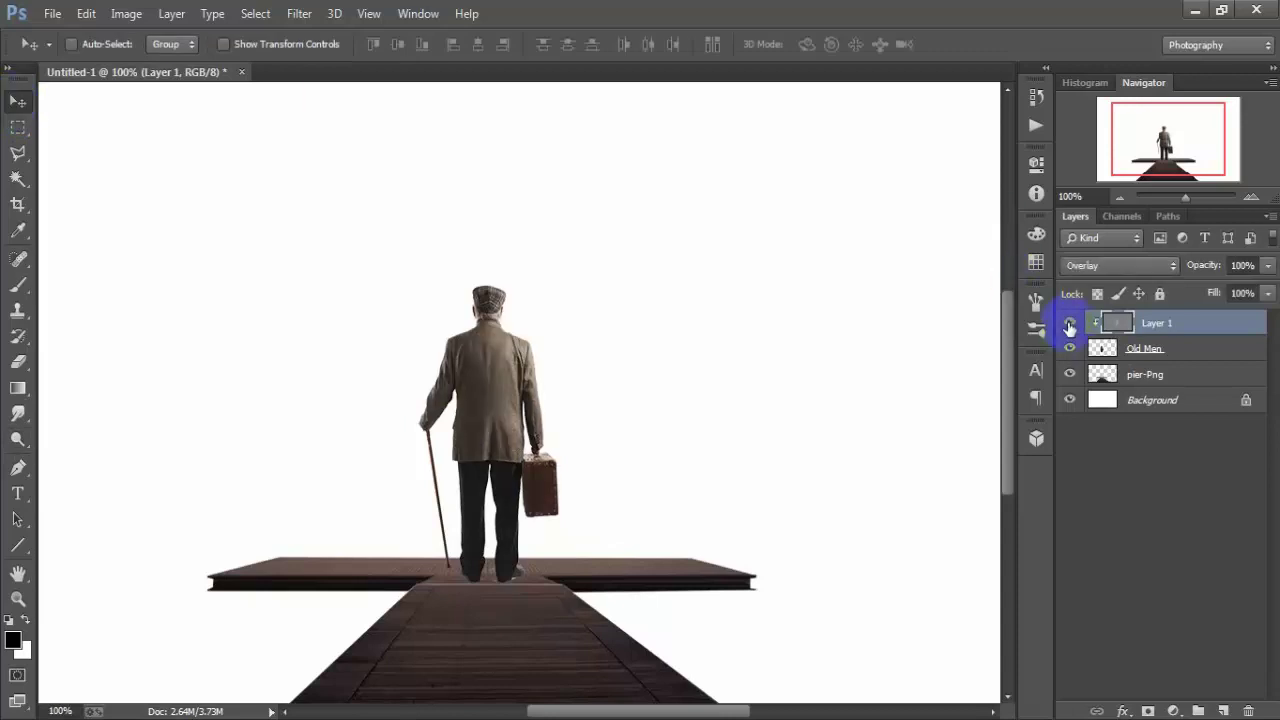
pyautogui.click(1069, 325)
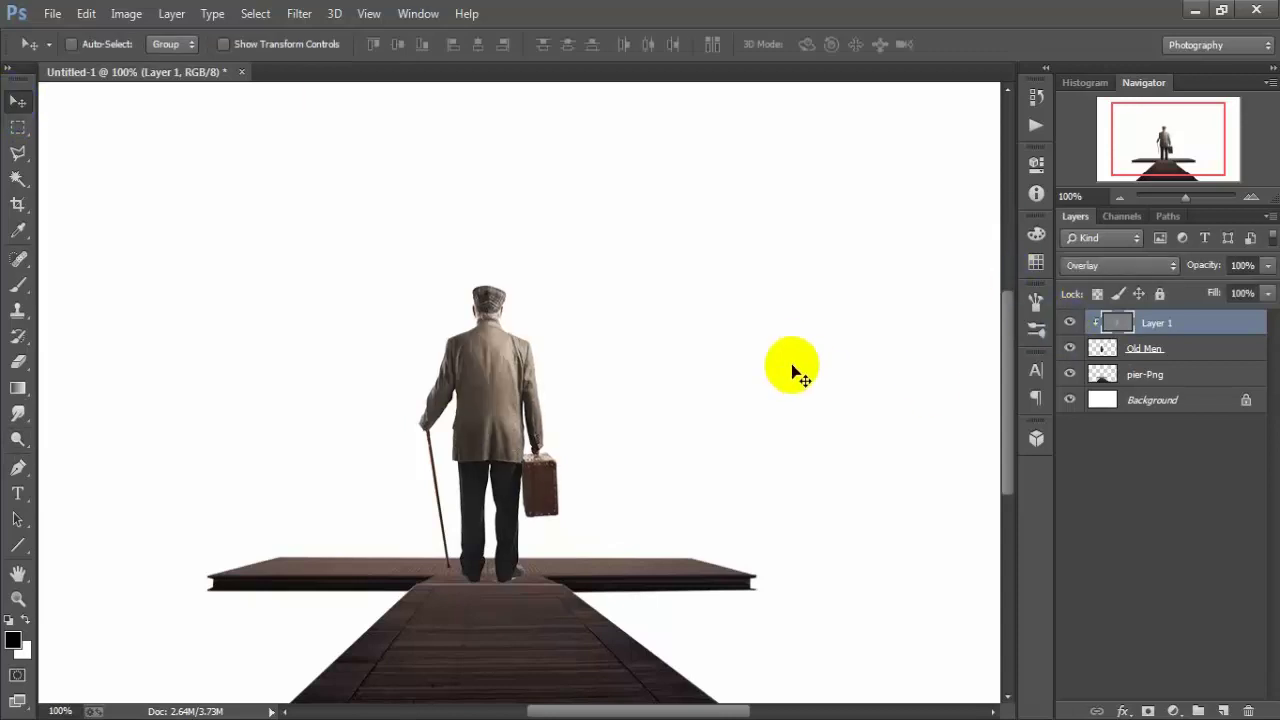
pyautogui.keyDown('shift'); pyautogui.click(1209, 356); pyautogui.keyUp('shift')
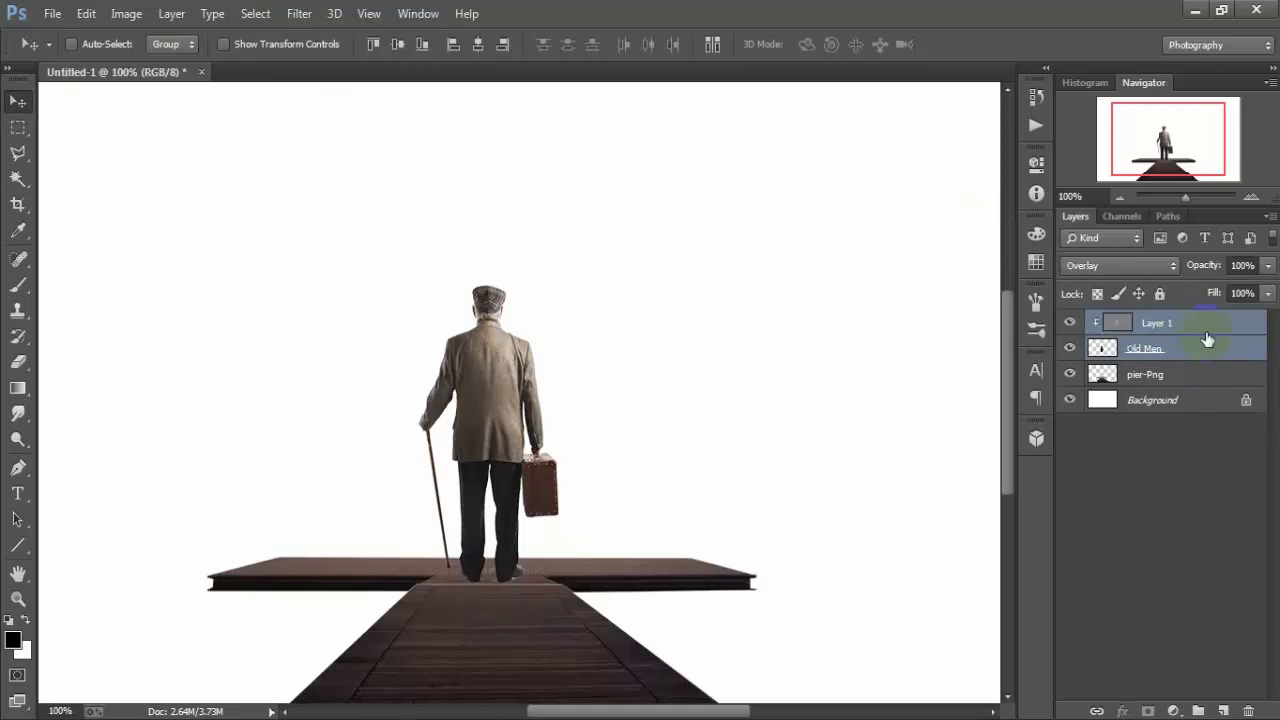
pyautogui.rightClick(1211, 343)
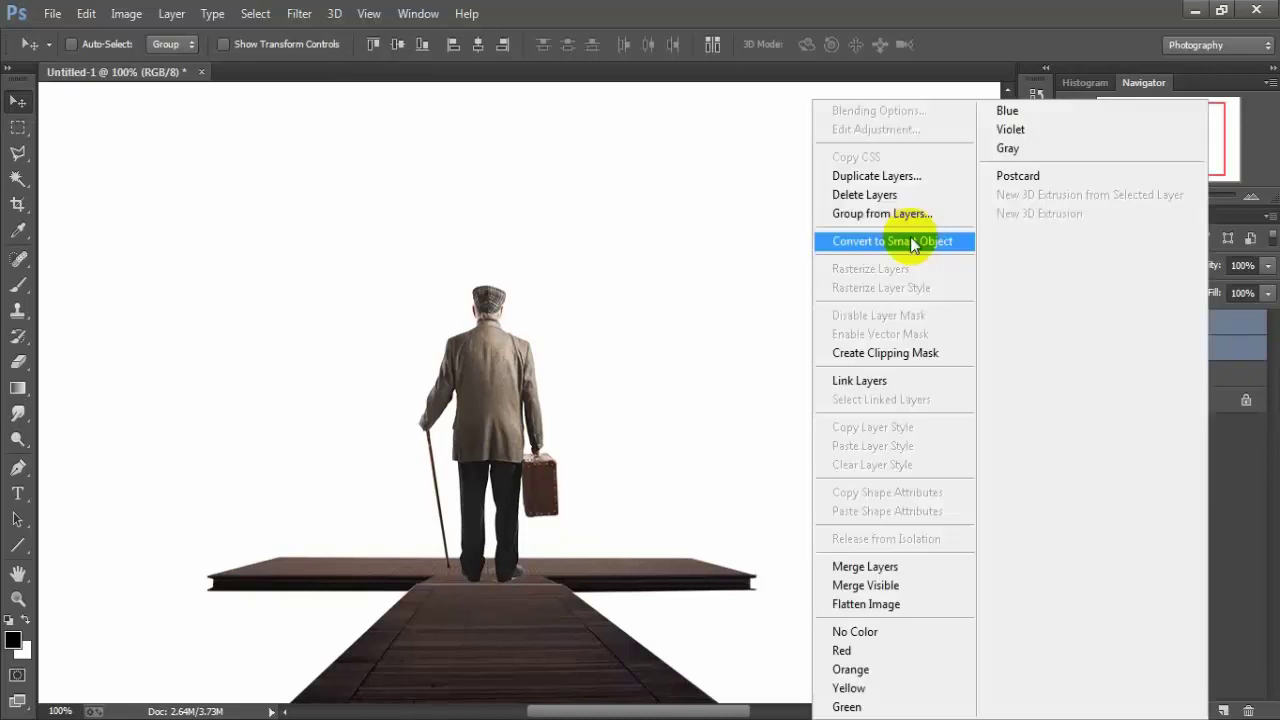
pyautogui.click(928, 567)
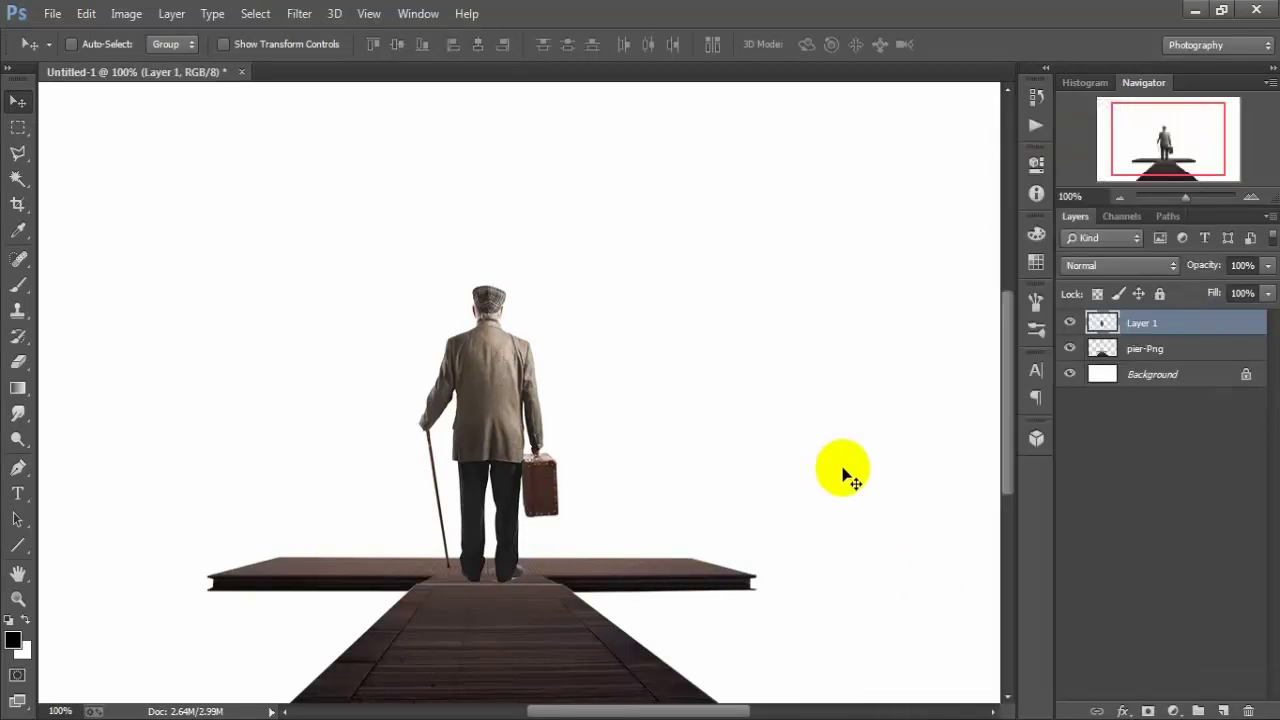
# - Add a new Layer 2 clipped to the merged old man layer
pyautogui.click(1222, 711)
pyautogui.rightClick(1223, 340)
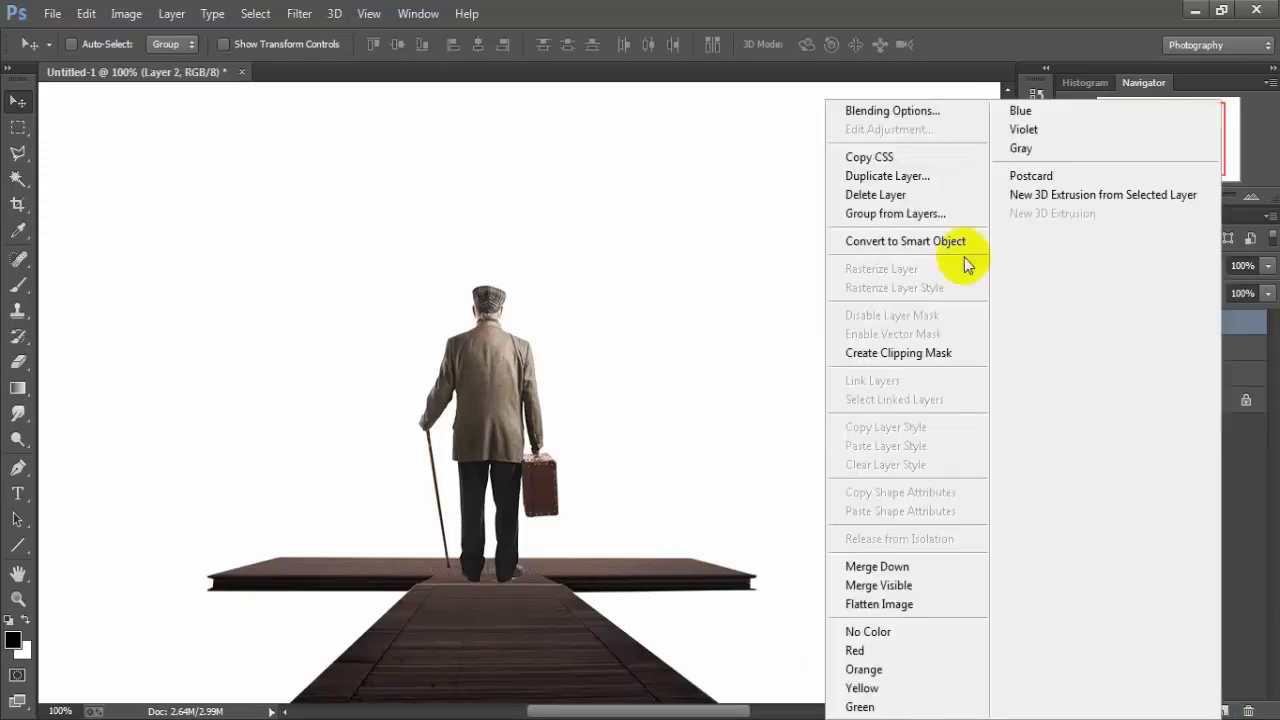
pyautogui.click(976, 355)
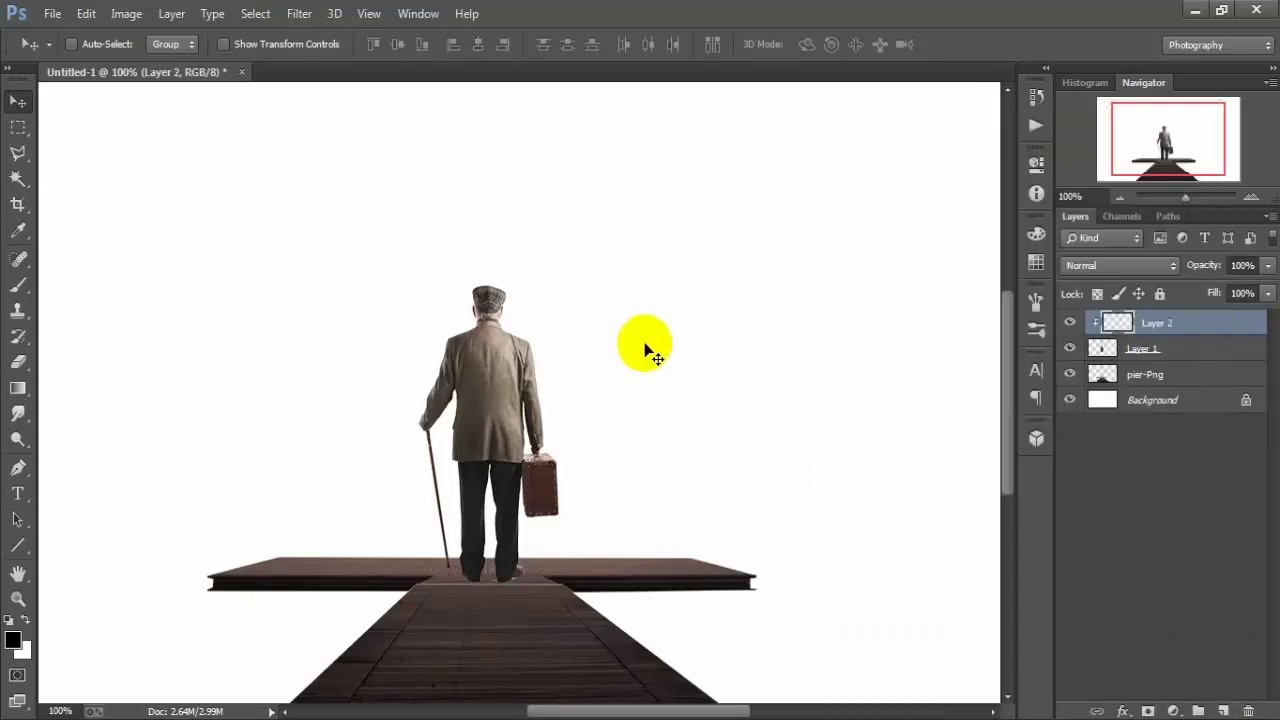
# - Fill the clipped Layer 2 with 50% gray
pyautogui.click(86, 13)
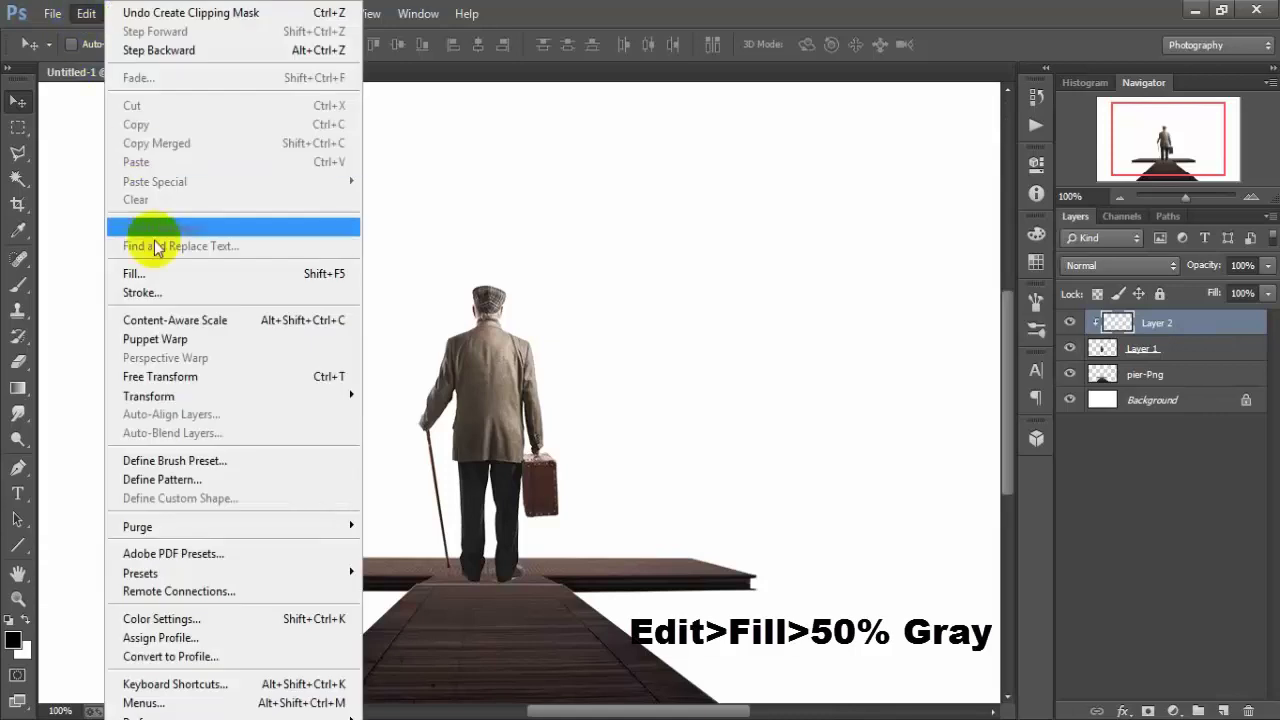
pyautogui.click(289, 283)
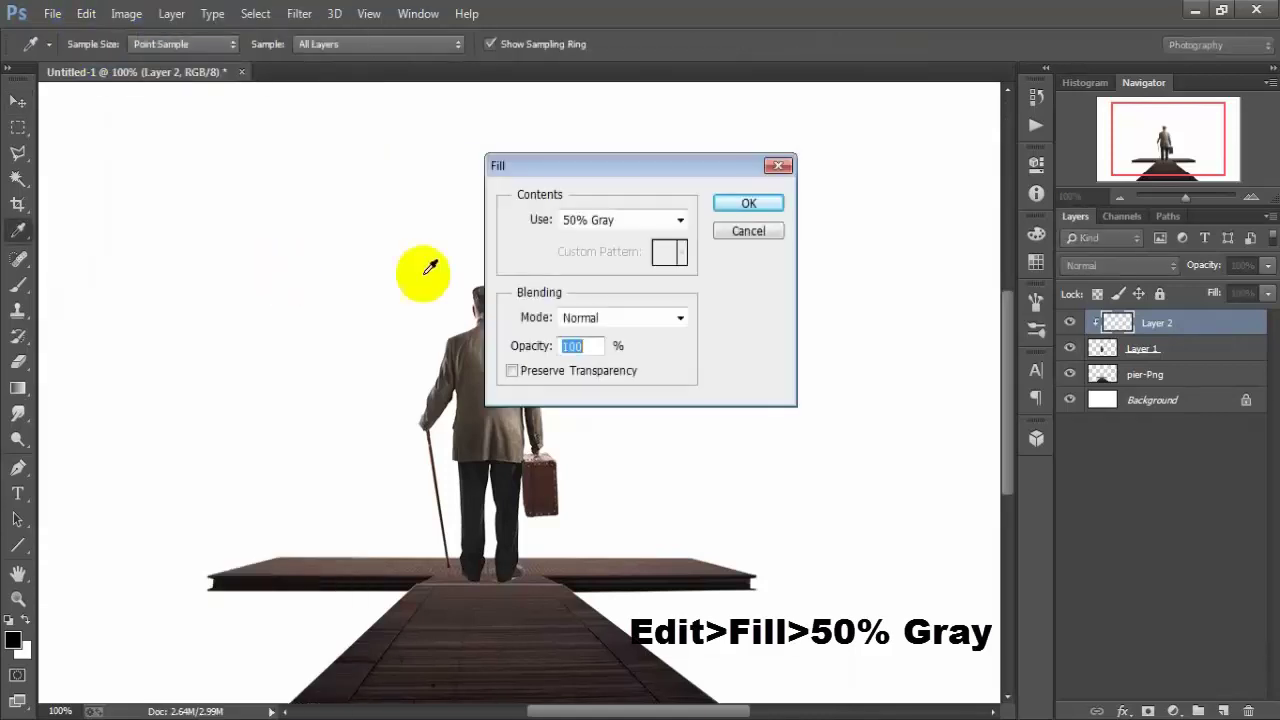
pyautogui.click(679, 231)
pyautogui.click(665, 376)
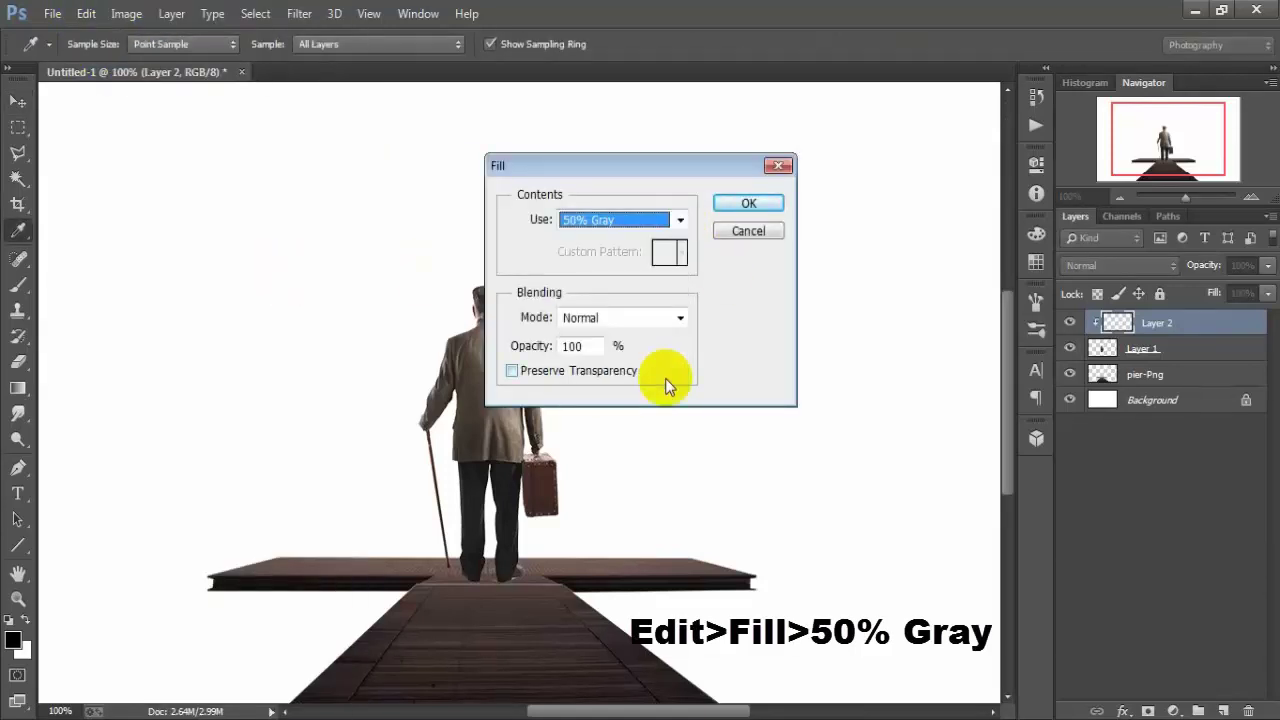
pyautogui.click(752, 204)
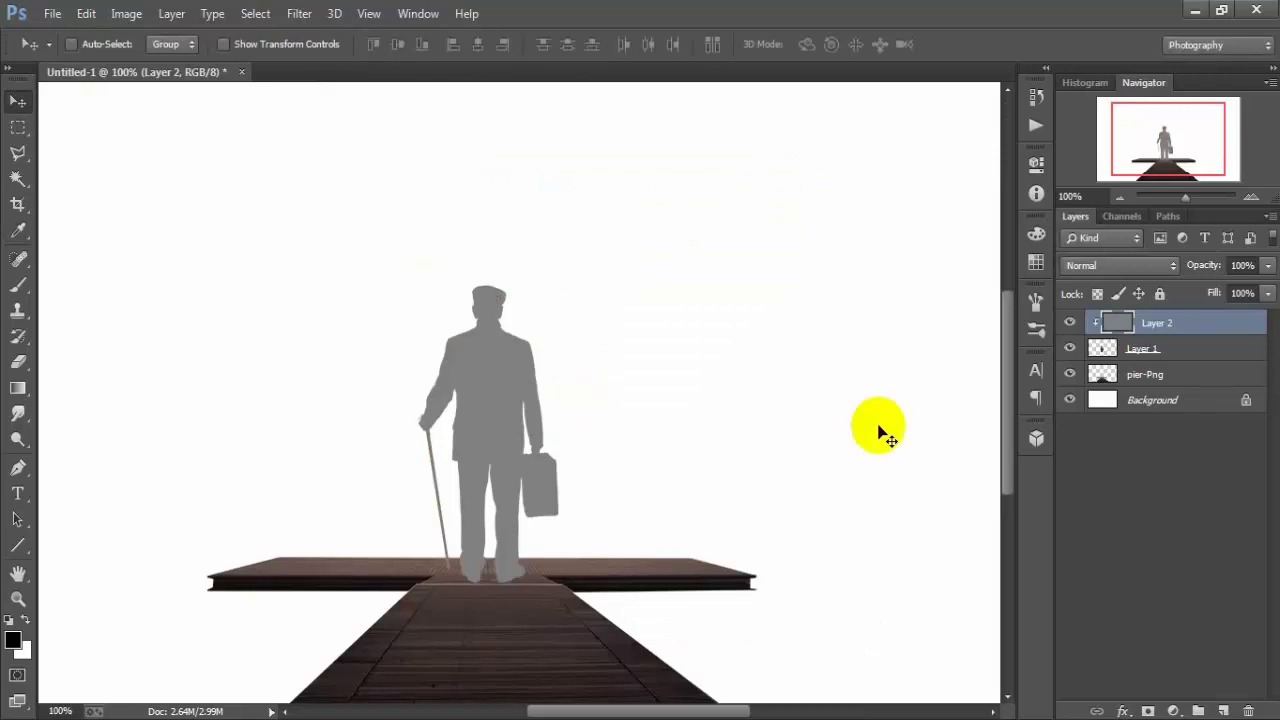
# - Set Layer 2 to Soft Light and burn shadows on the man's coat, cap, suitcase, legs and shoulder
pyautogui.click(1127, 268)
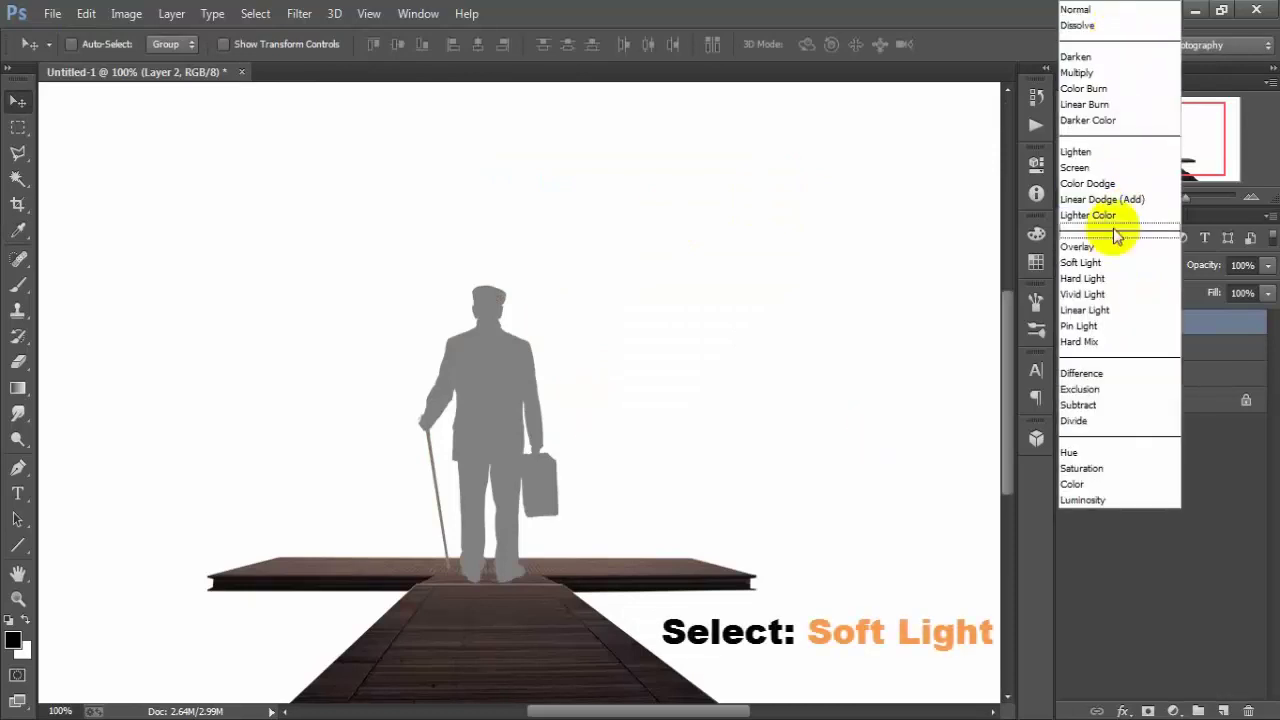
pyautogui.click(1168, 262)
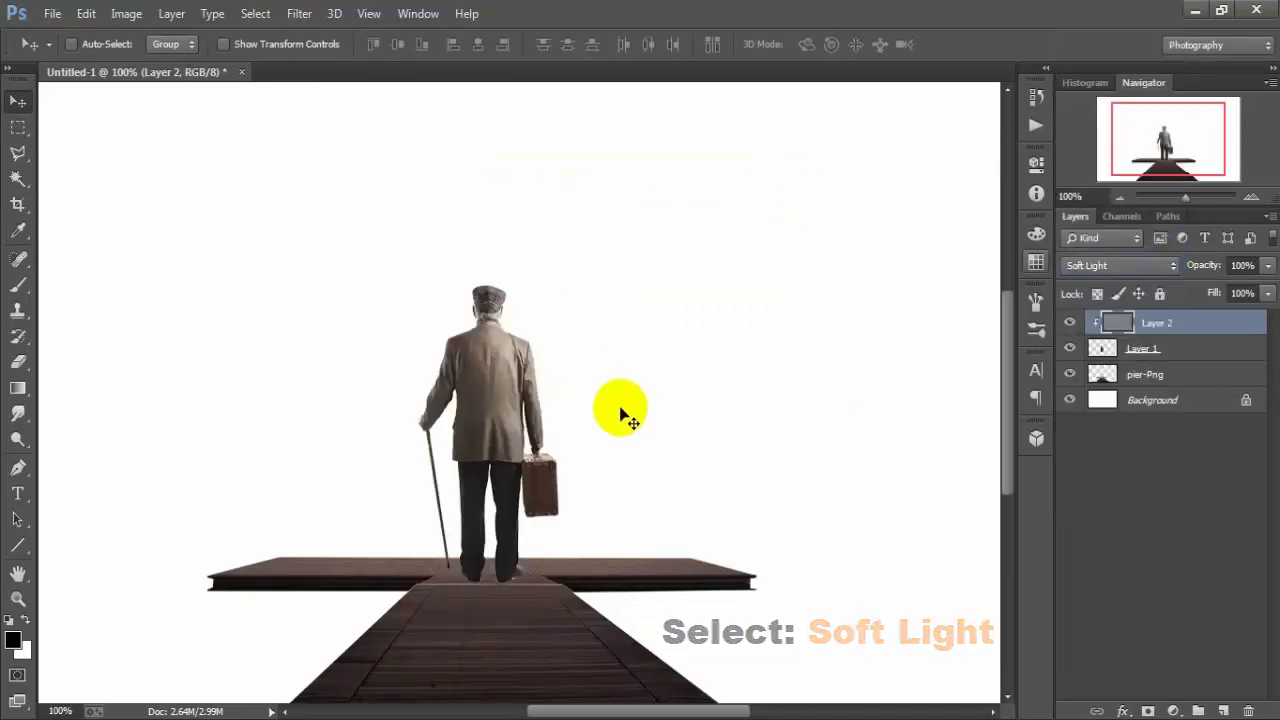
pyautogui.click(14, 444)
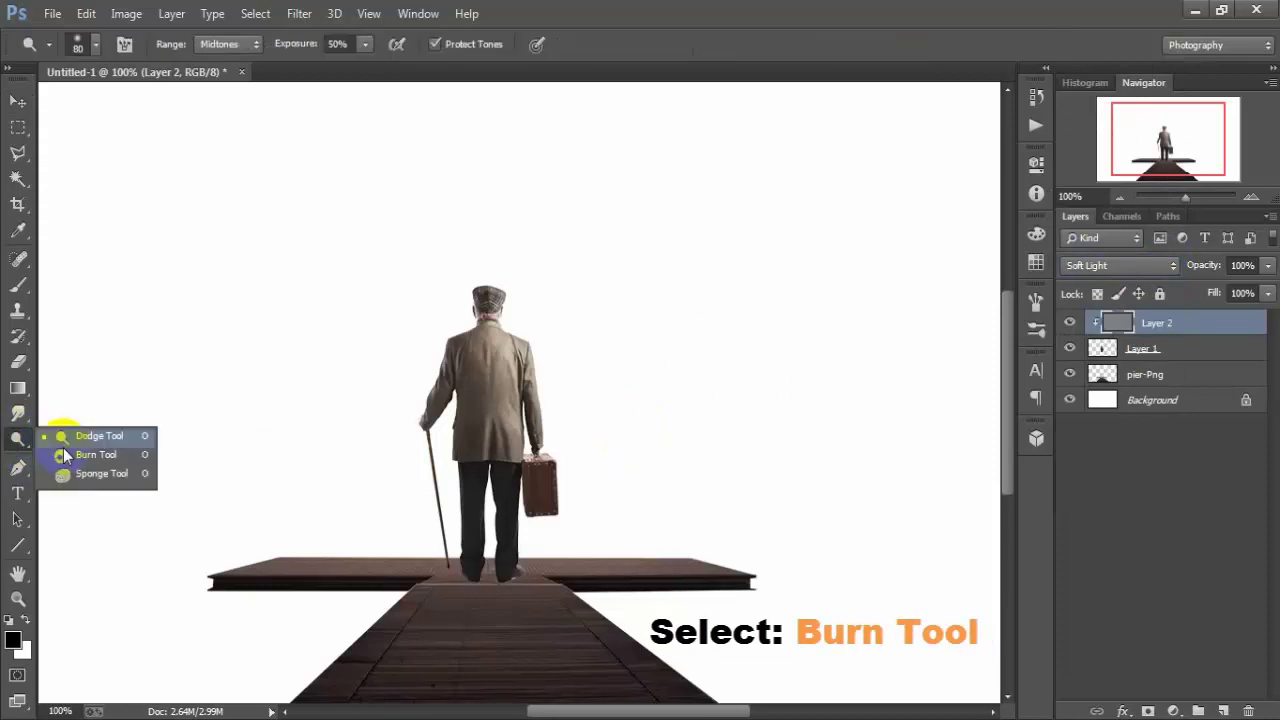
pyautogui.click(115, 459)
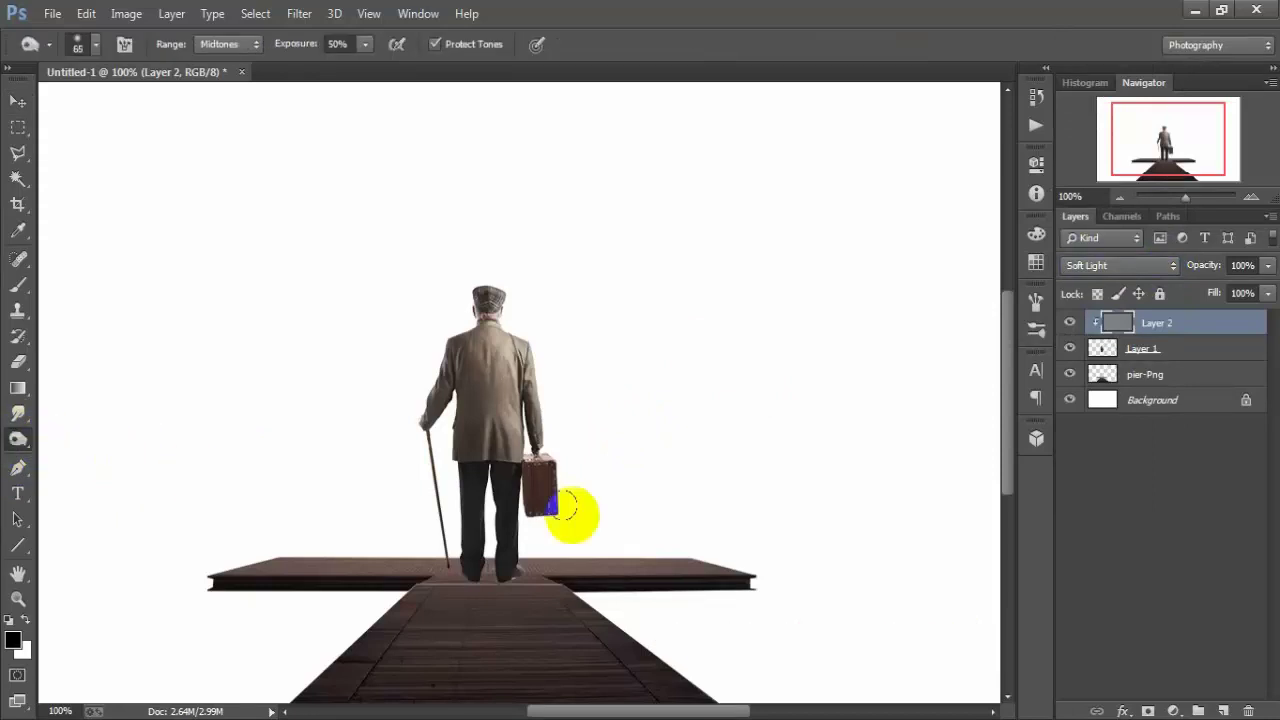
pyautogui.moveTo(514, 300)
pyautogui.mouseDown()
pyautogui.moveTo(478, 418)
pyautogui.moveTo(514, 484)
pyautogui.moveTo(490, 510)
pyautogui.mouseUp()
pyautogui.click(462, 335)
pyautogui.click(490, 300)
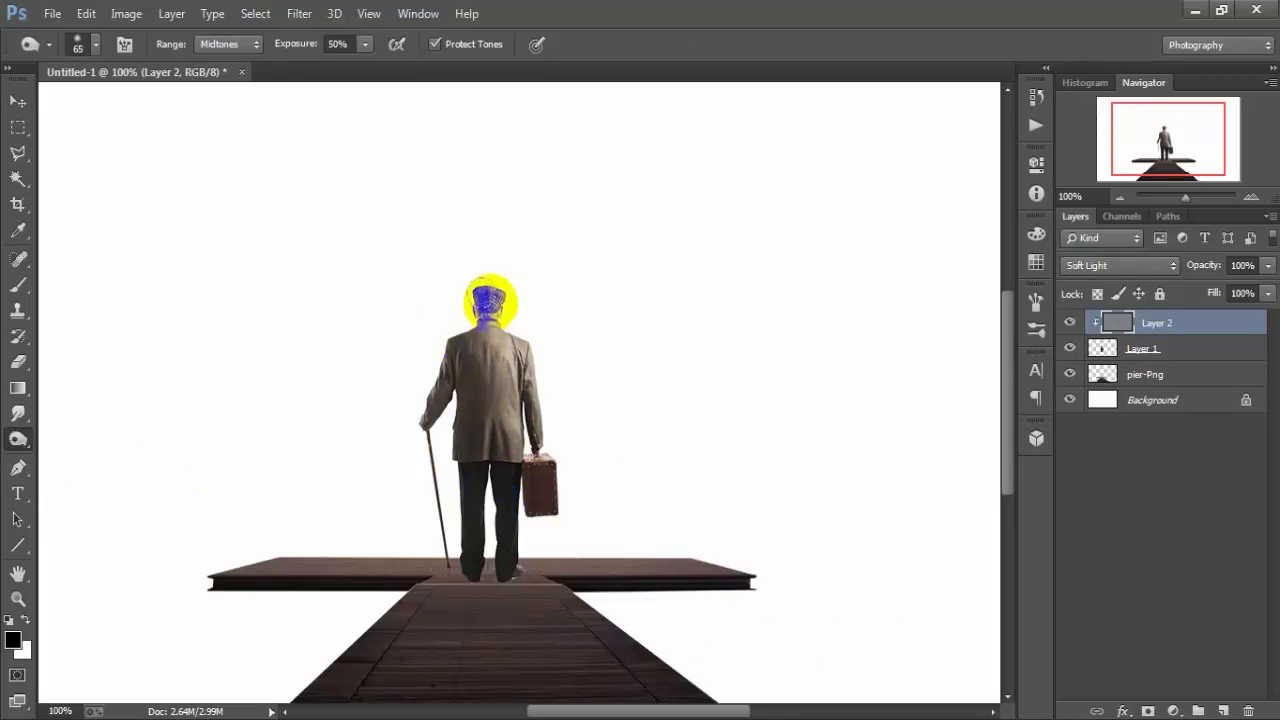
pyautogui.moveTo(510, 375)
pyautogui.mouseDown()
pyautogui.moveTo(500, 514)
pyautogui.moveTo(486, 528)
pyautogui.moveTo(490, 462)
pyautogui.moveTo(508, 520)
pyautogui.moveTo(455, 360)
pyautogui.mouseUp()
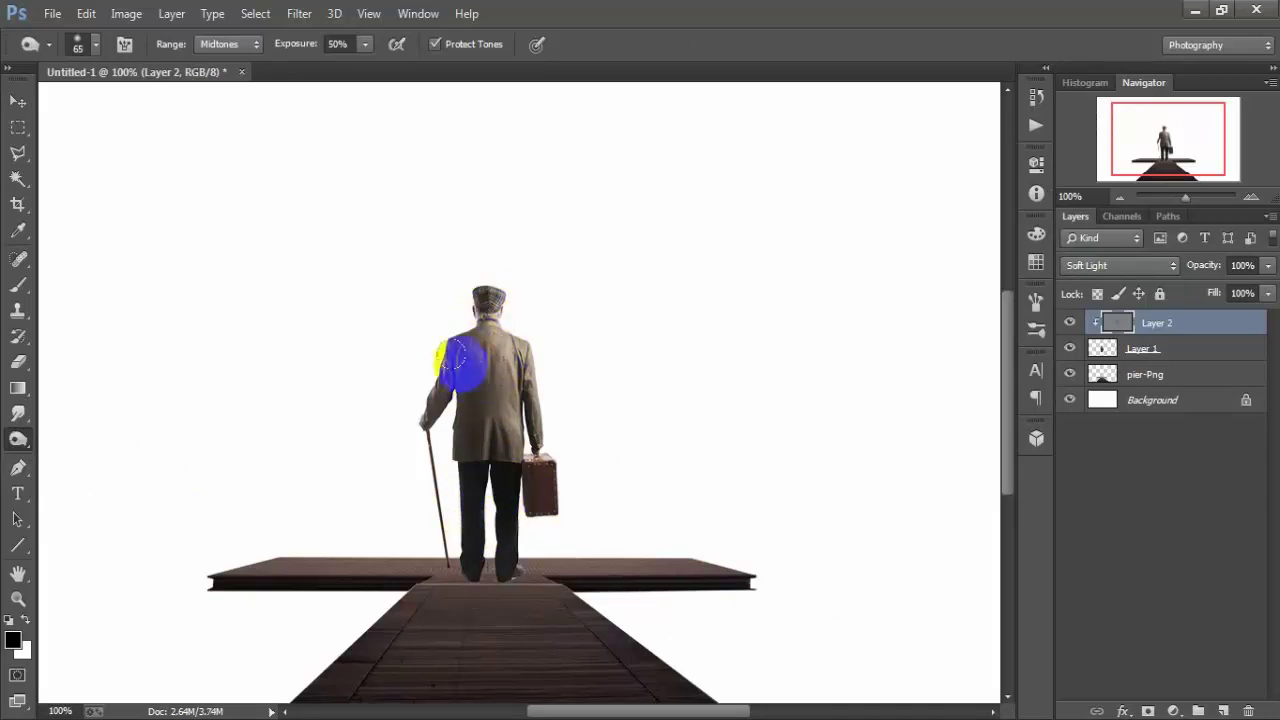
pyautogui.click(18, 101)
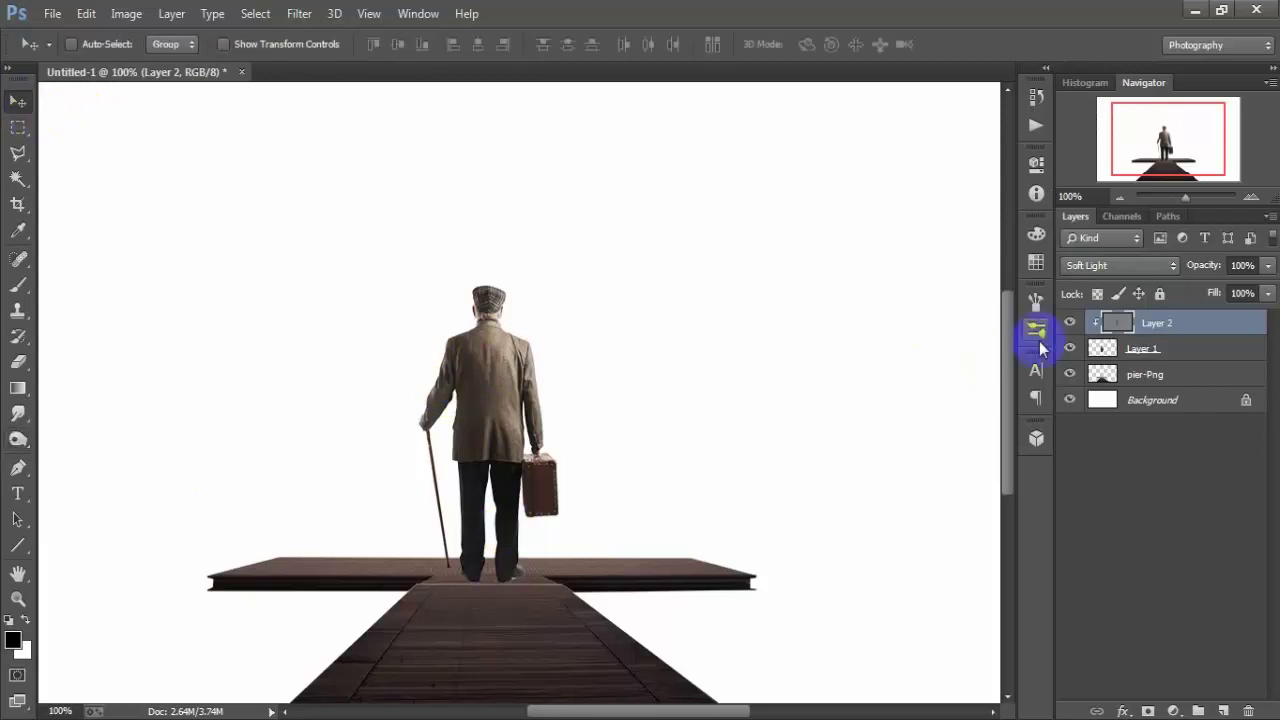
pyautogui.click(1069, 323)
pyautogui.click(1069, 323)
# - Merge Layer 1 and Layer 2 into one shaded old man layer and zoom out to fit
pyautogui.keyDown('shift'); pyautogui.click(1215, 350); pyautogui.keyUp('shift')
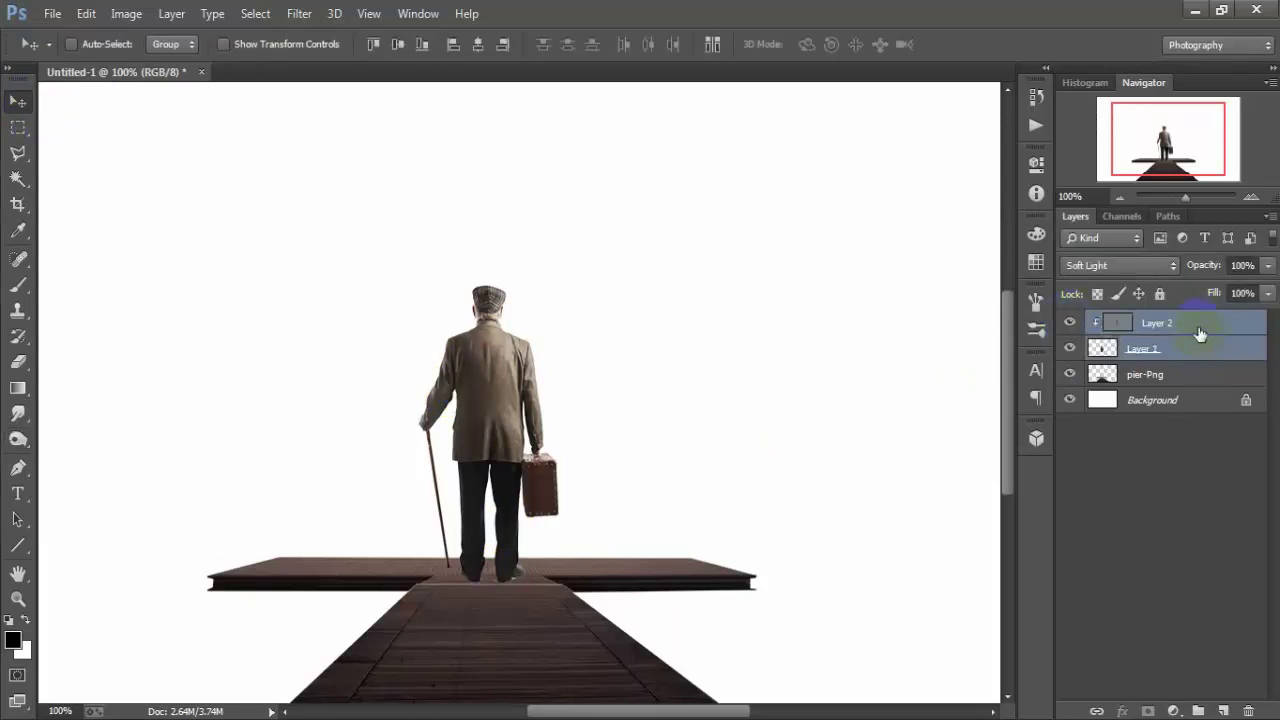
pyautogui.rightClick(1202, 323)
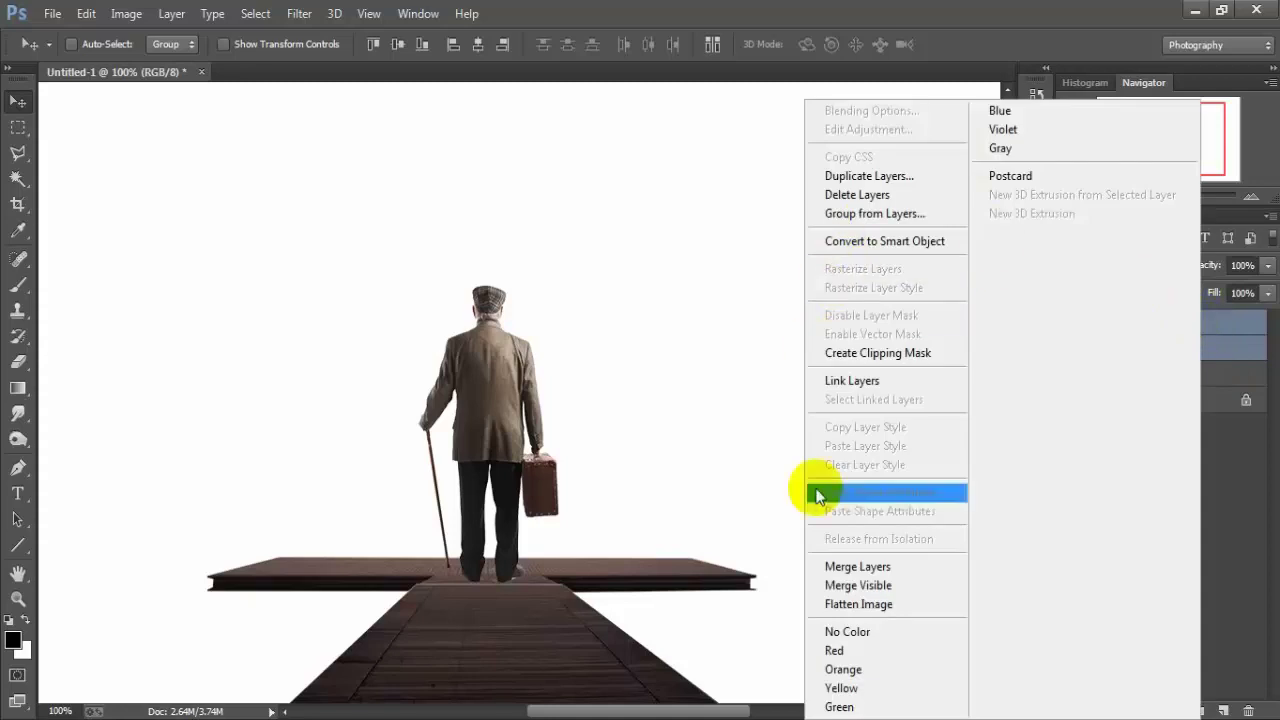
pyautogui.click(924, 575)
pyautogui.hotkey('ctrl', '-')
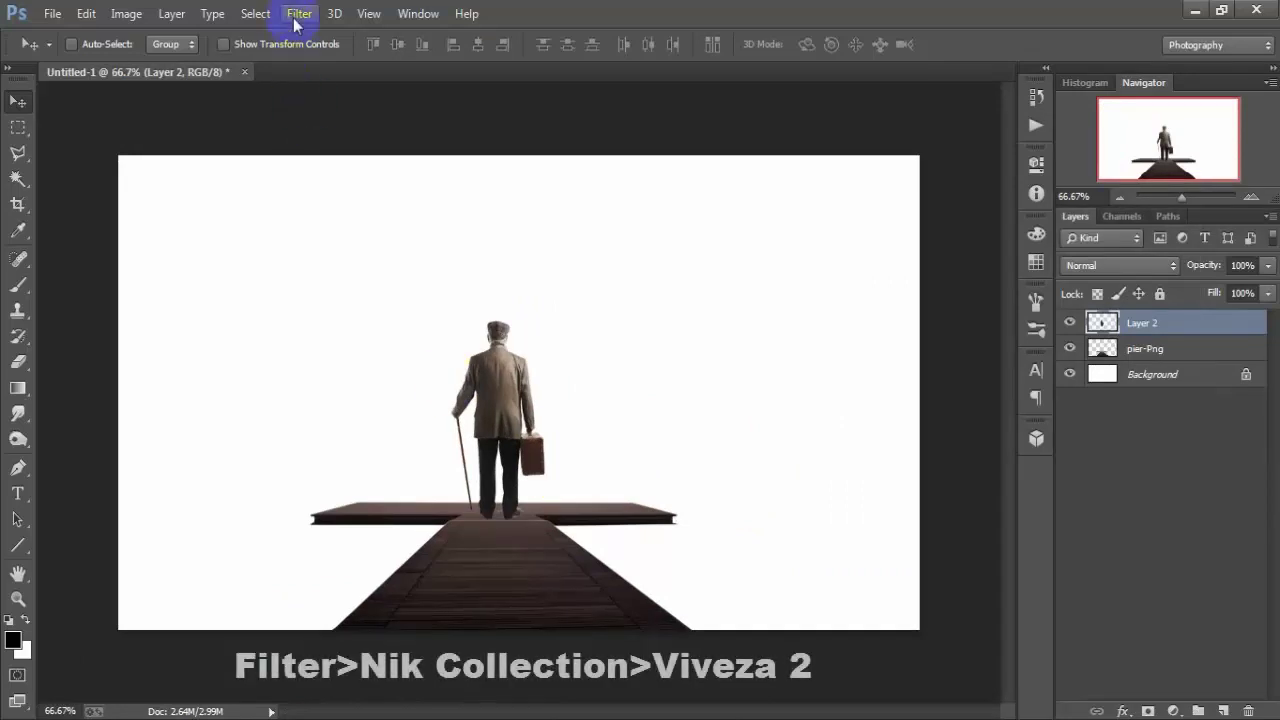
pyautogui.click(297, 15)
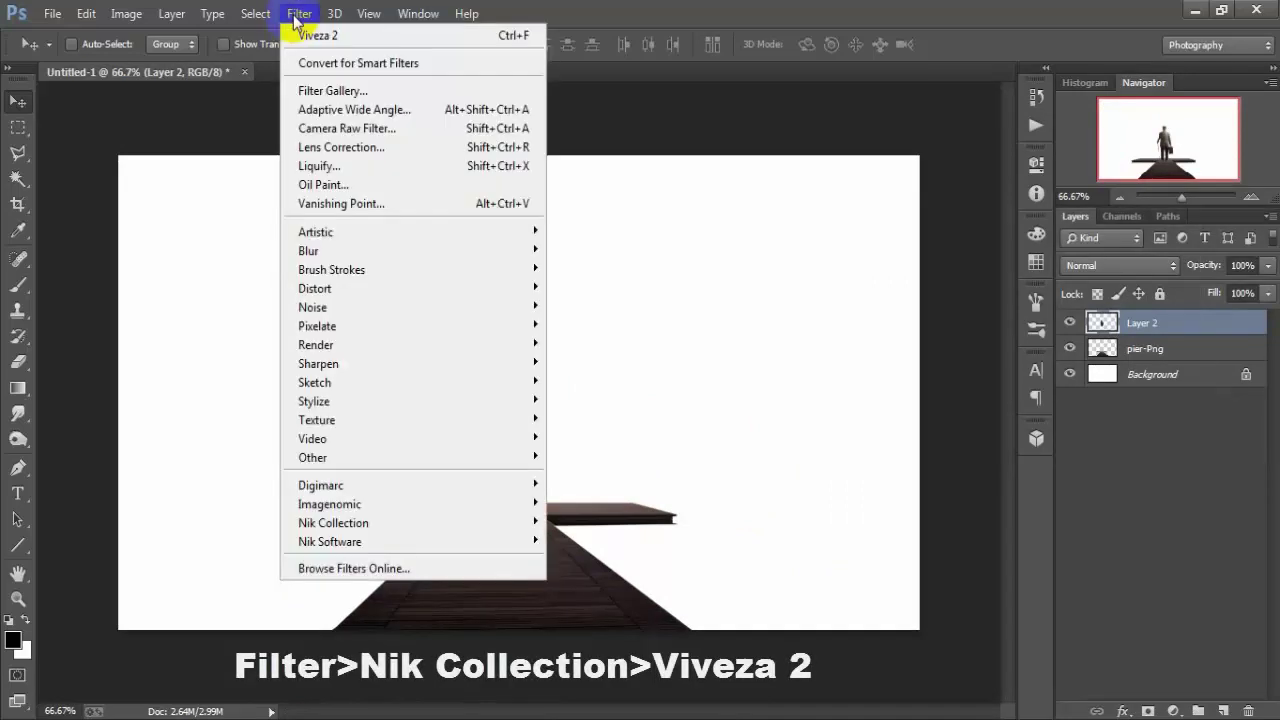
pyautogui.moveTo(333, 522)
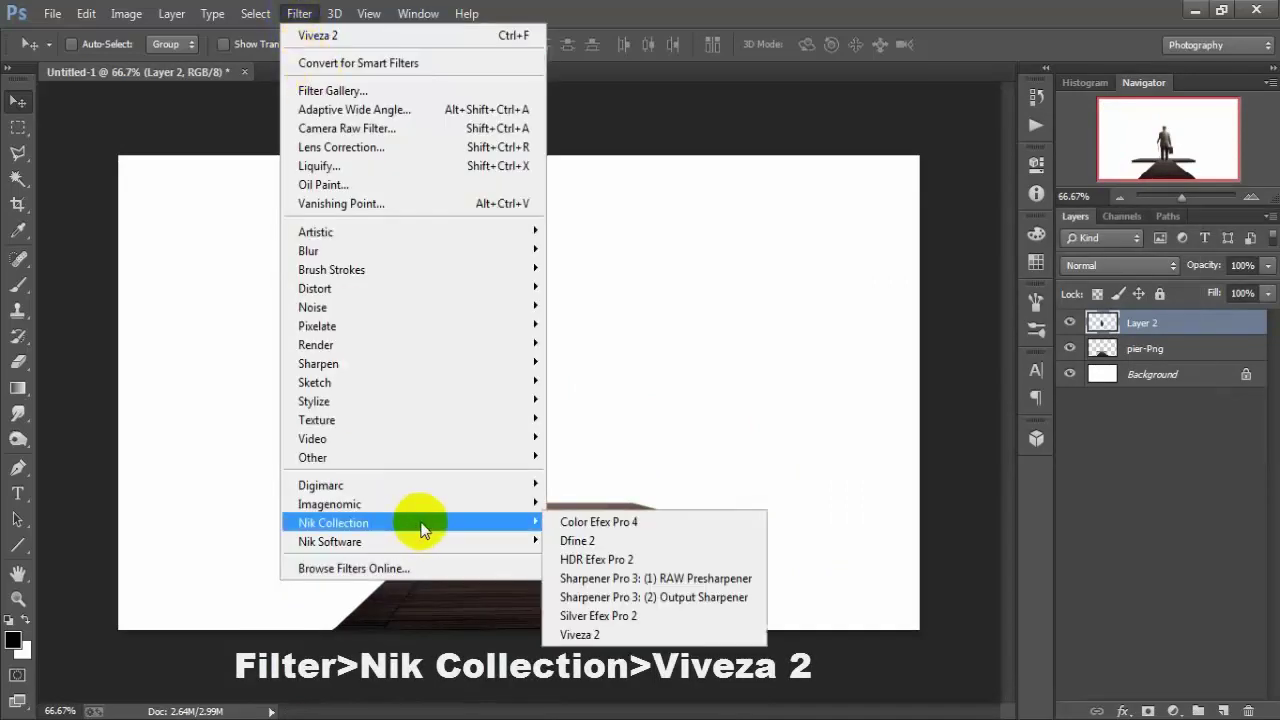
# - Apply Viveza 2 to the old man with 40% saturation and 49% structure
pyautogui.click(696, 633)
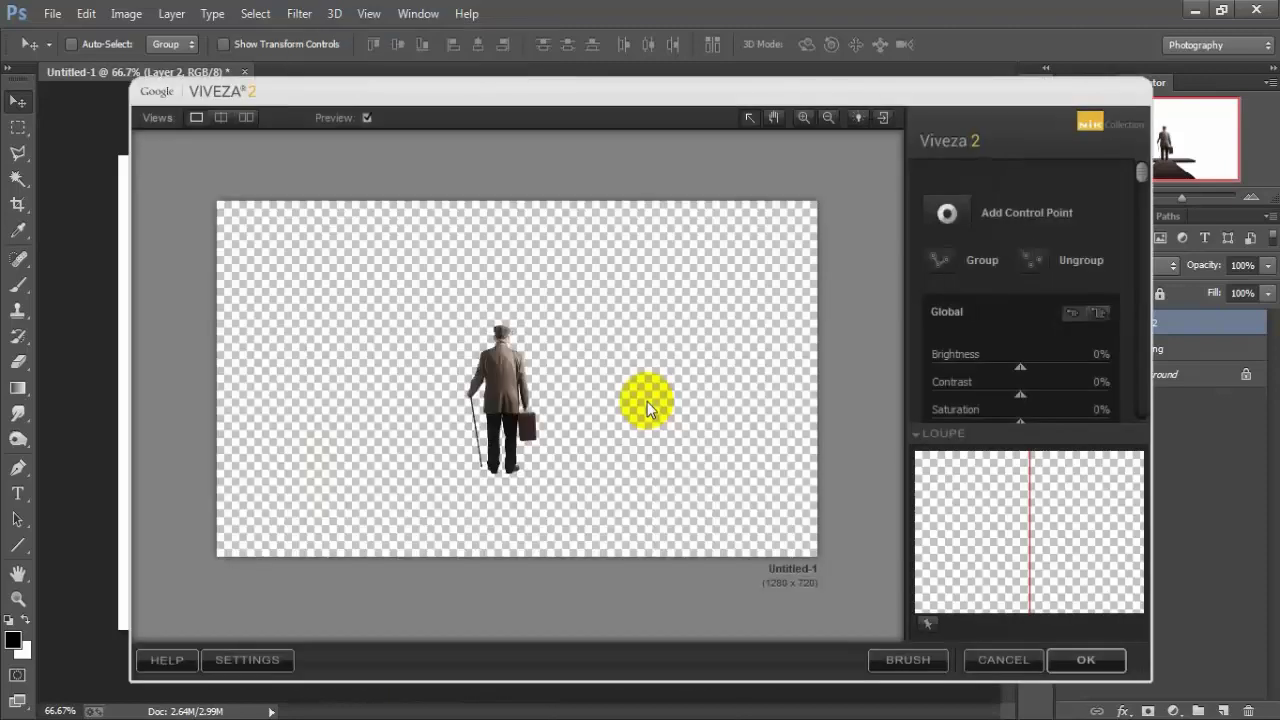
pyautogui.moveTo(1141, 172); pyautogui.dragTo(1140, 229)
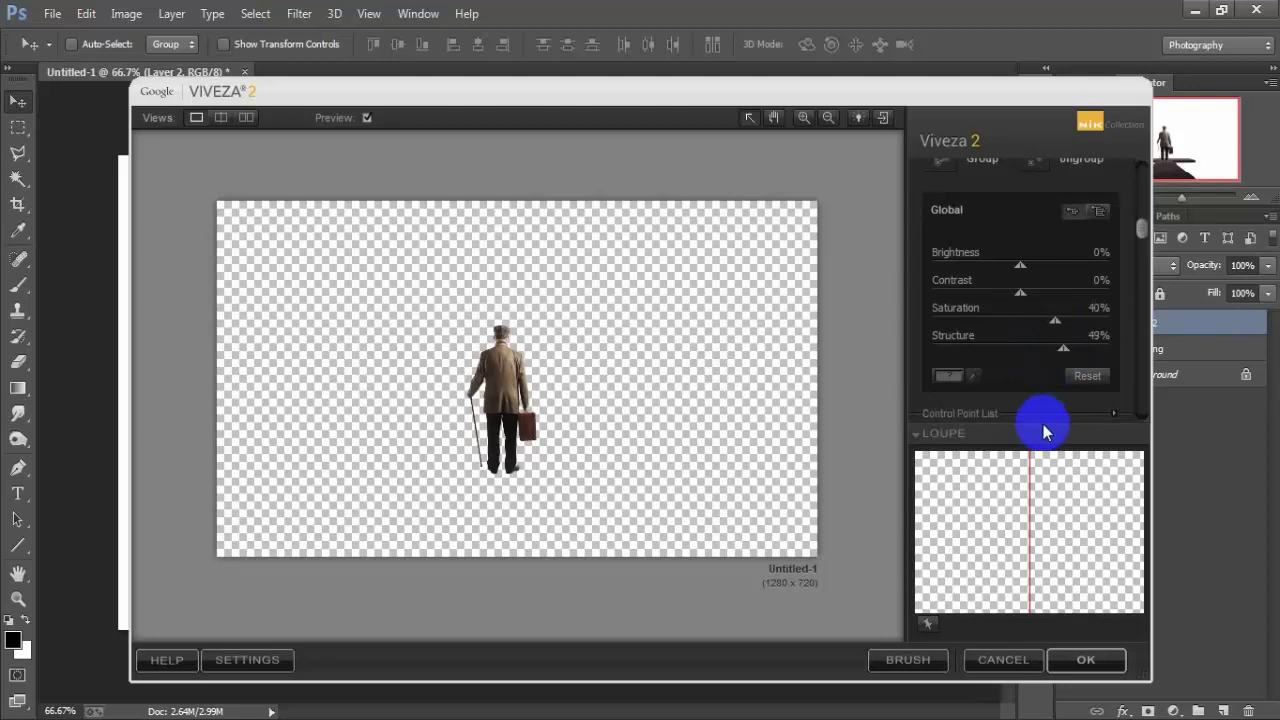
pyautogui.click(1086, 662)
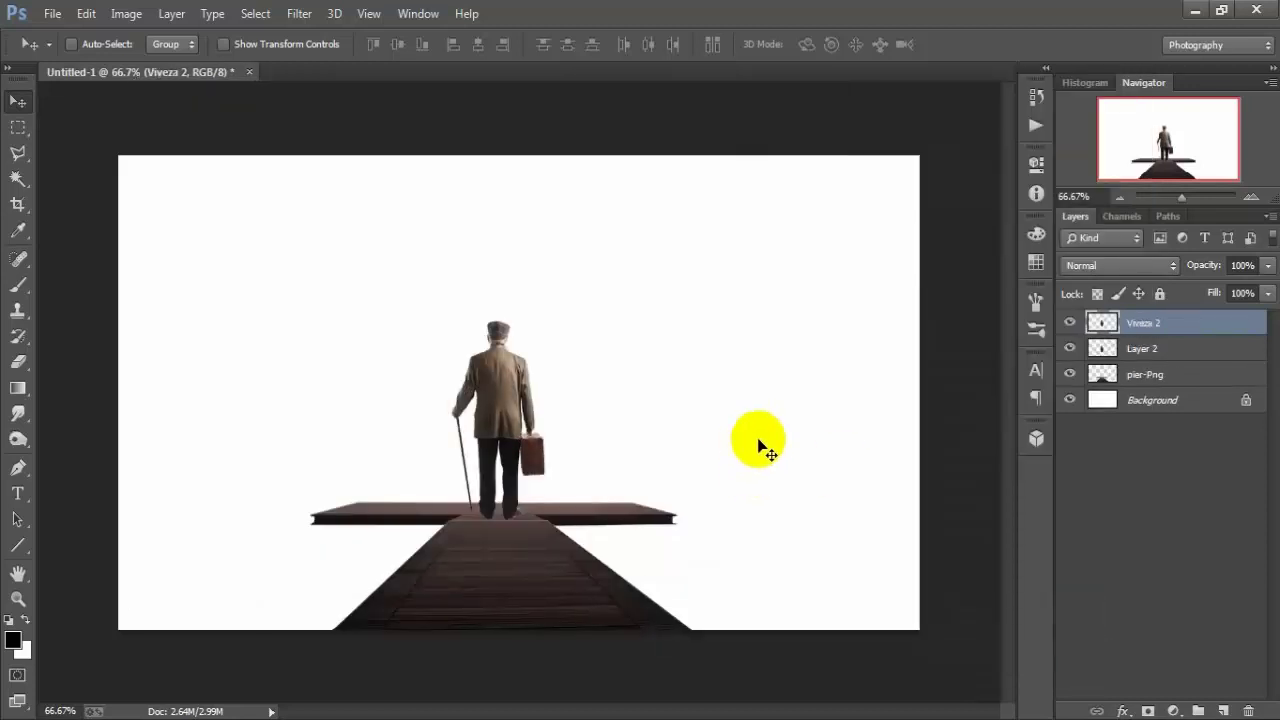
pyautogui.click(1199, 328)
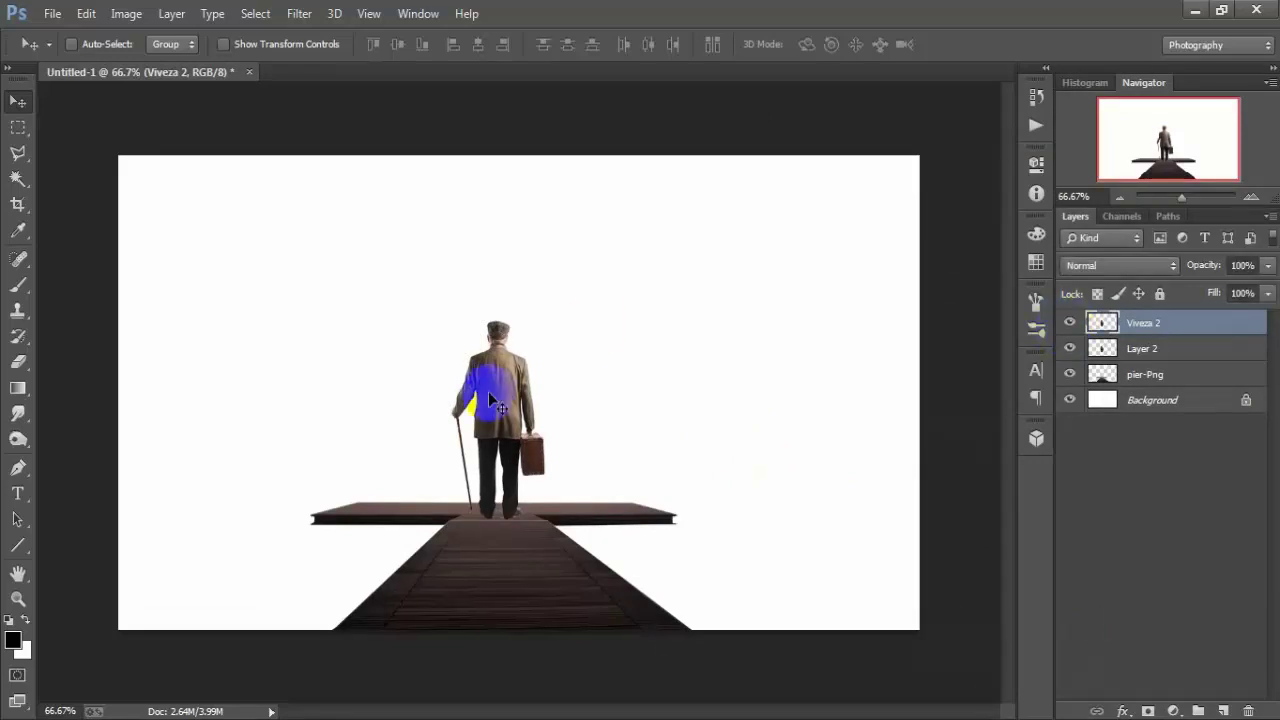
pyautogui.moveTo(490, 400); pyautogui.dragTo(455, 412)
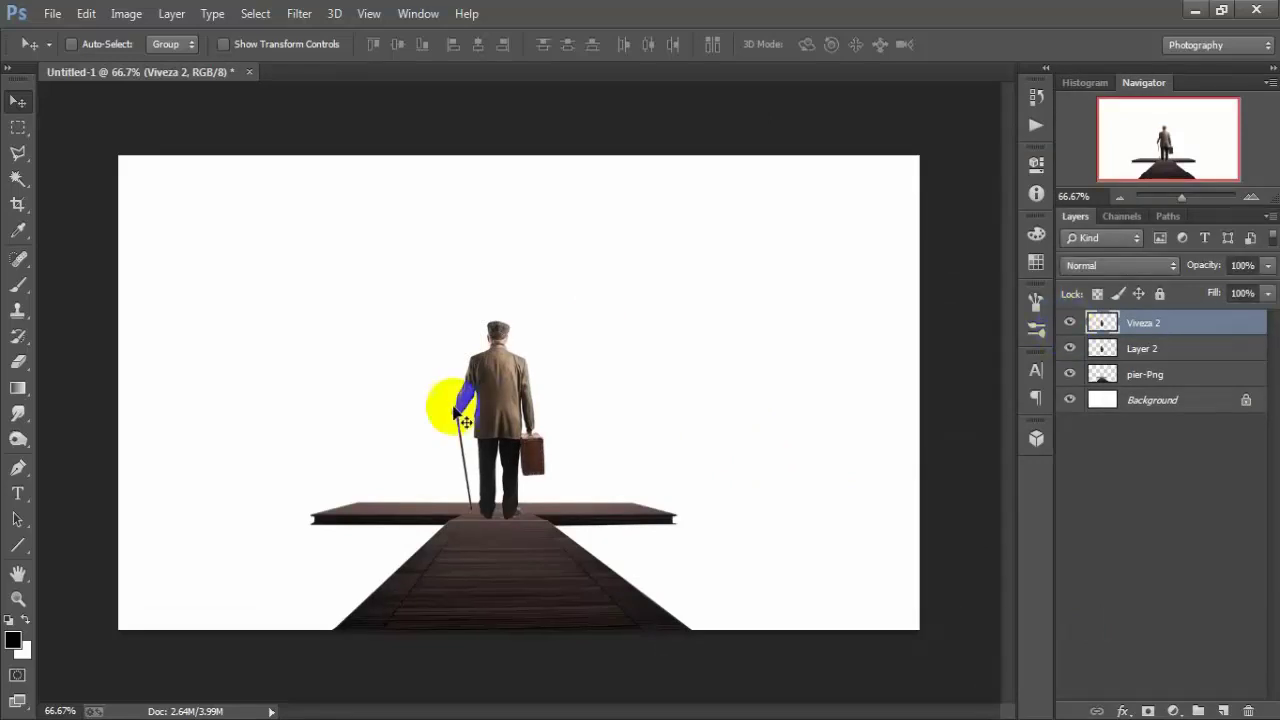
# - Place the manhattan-336712 photo, stretched to canvas width and flipped vertically
pyautogui.click(52, 13)
pyautogui.click(184, 319)
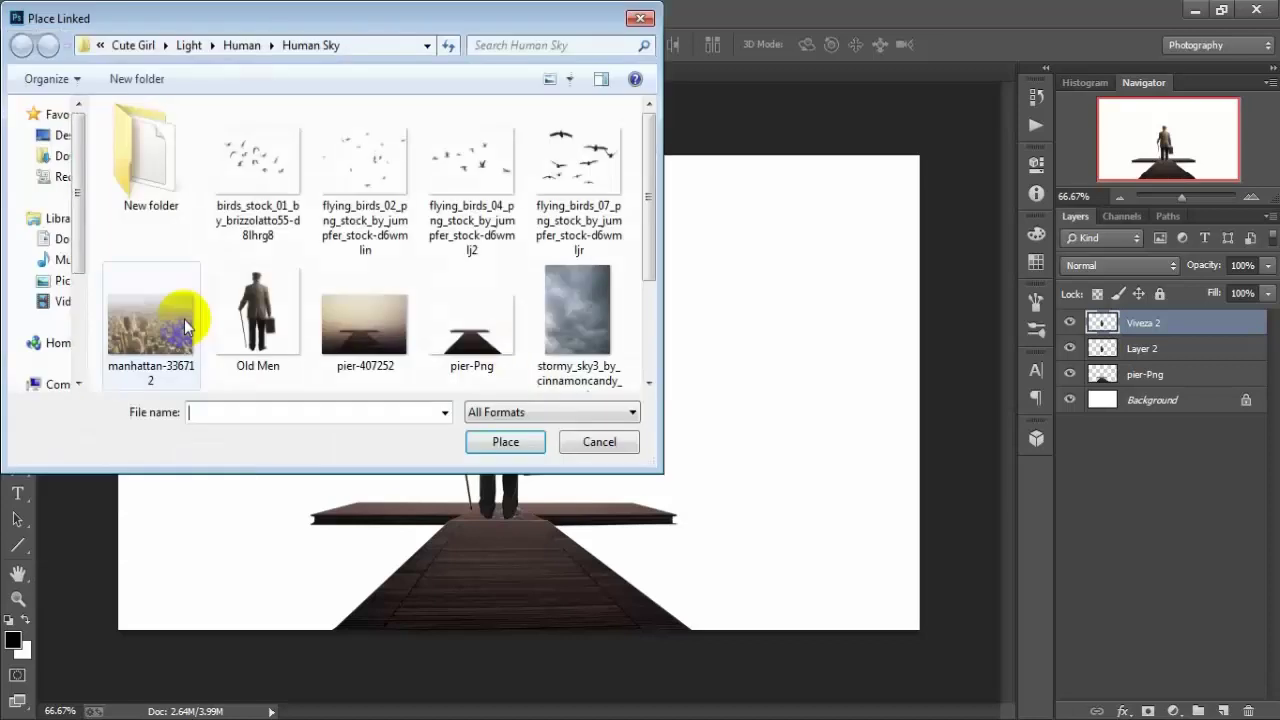
pyautogui.click(150, 310)
pyautogui.click(495, 444)
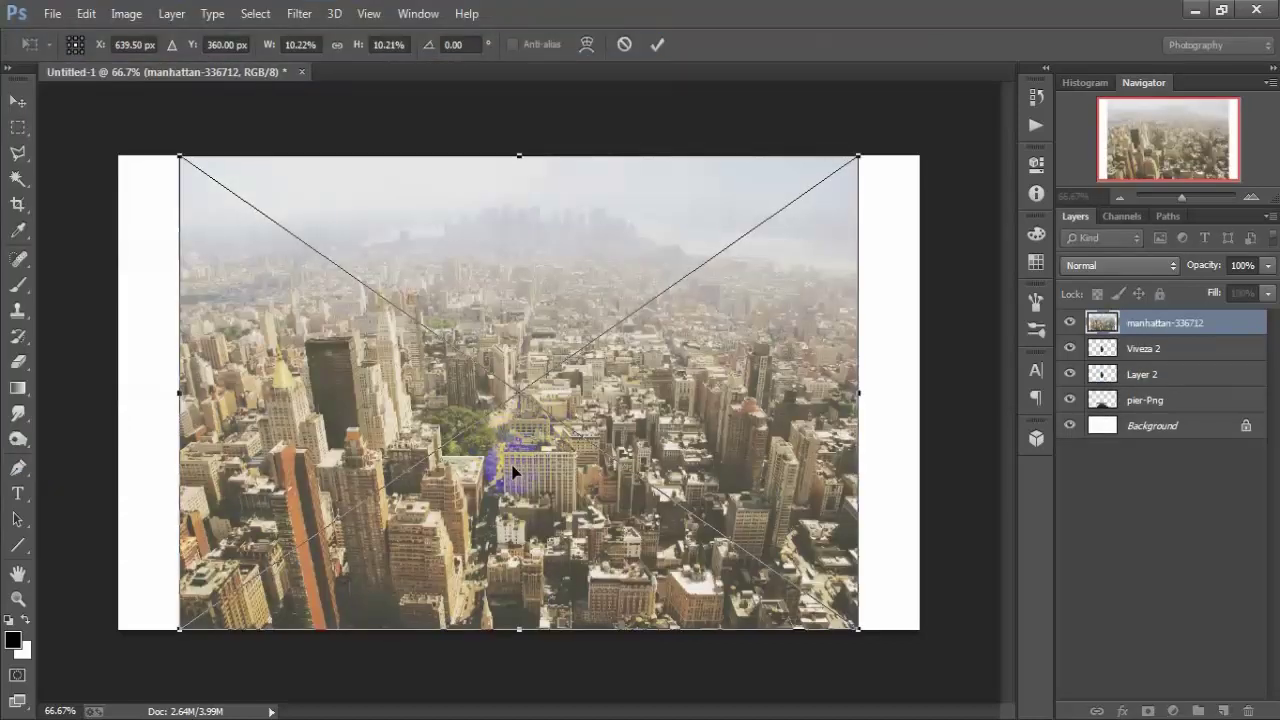
pyautogui.moveTo(512, 472); pyautogui.dragTo(467, 472)
pyautogui.moveTo(798, 392); pyautogui.dragTo(918, 399)
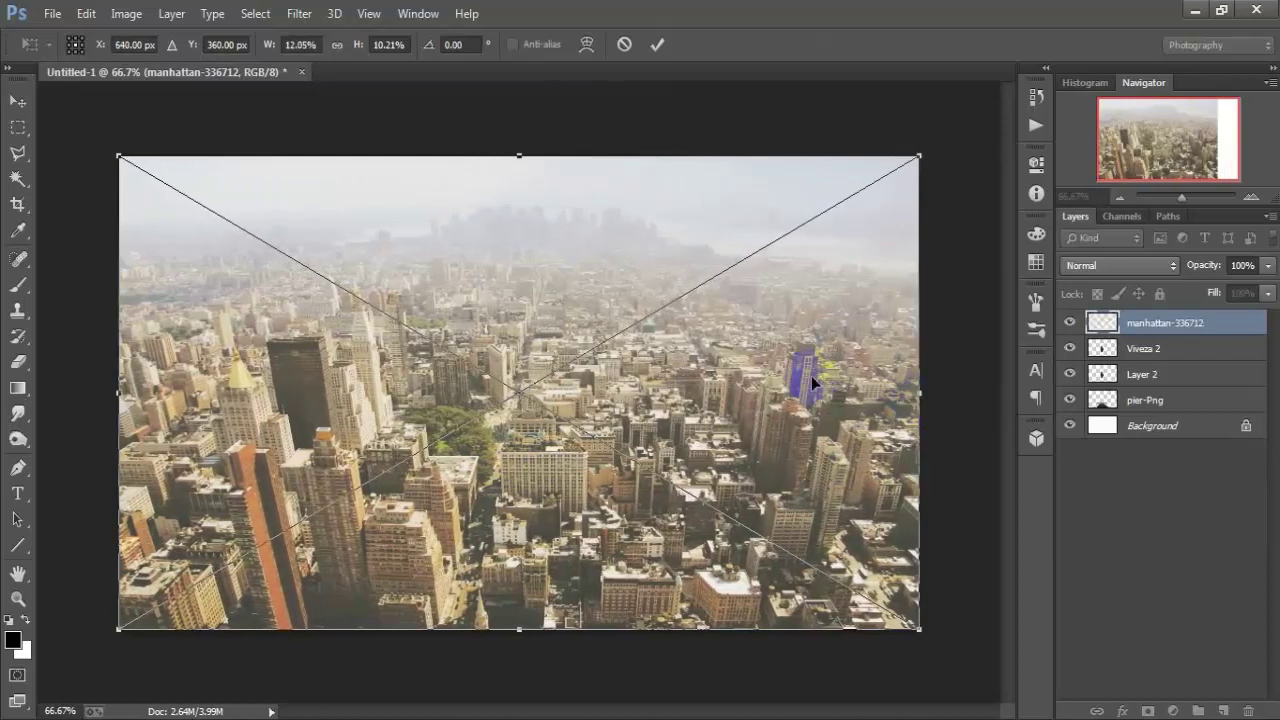
pyautogui.rightClick(511, 221)
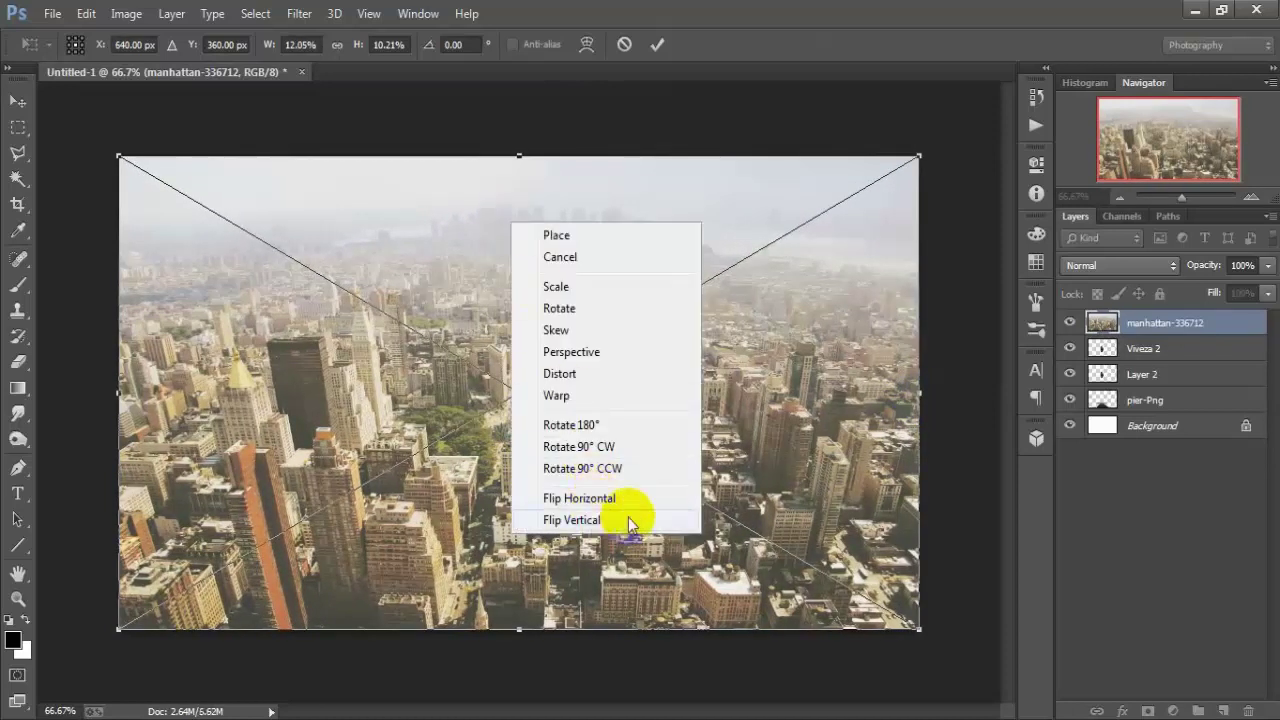
pyautogui.click(640, 519)
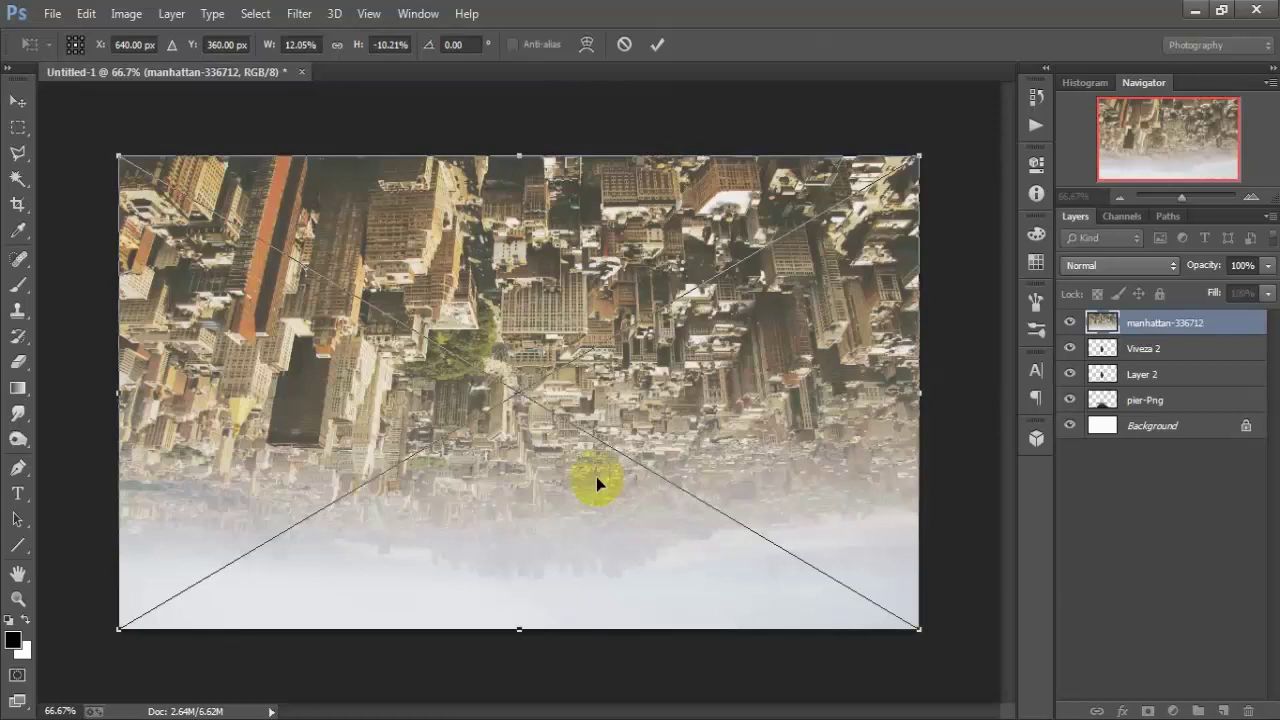
pyautogui.click(659, 45)
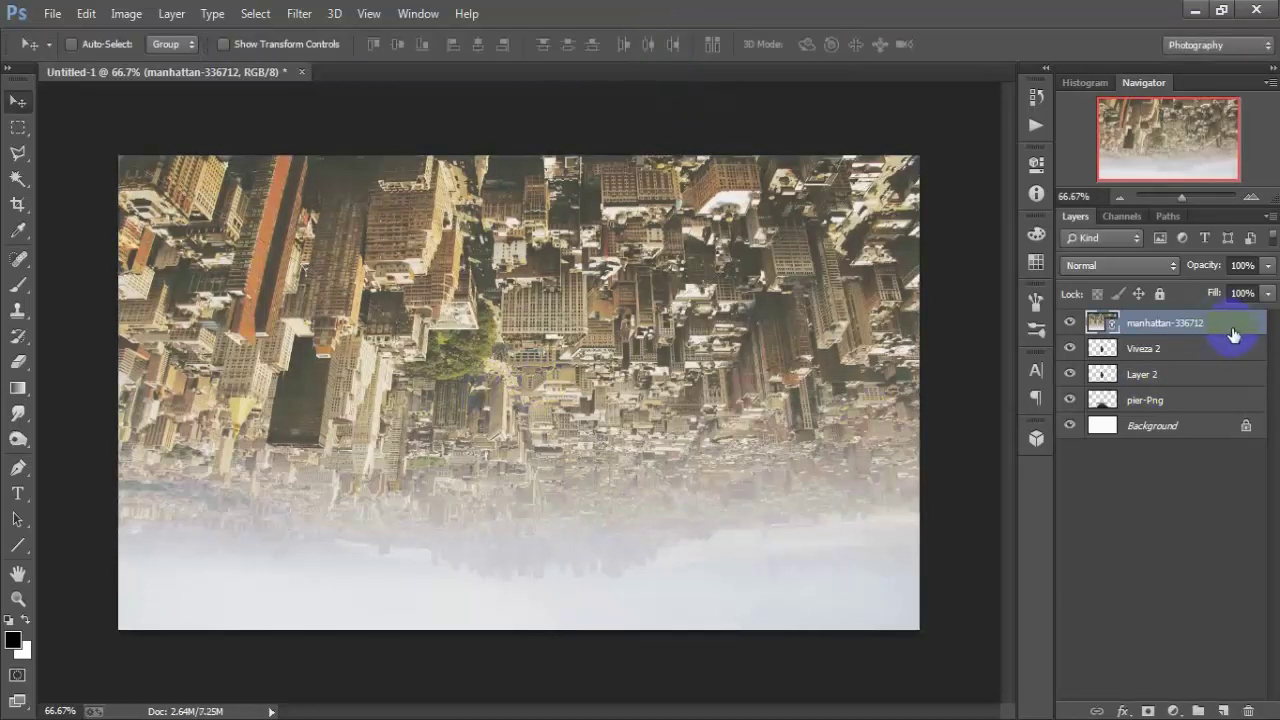
# - Move the manhattan layer above Background, raise it to the canvas top, and rasterize it
pyautogui.moveTo(1232, 323); pyautogui.dragTo(1222, 406)
pyautogui.moveTo(597, 458); pyautogui.dragTo(586, 289)
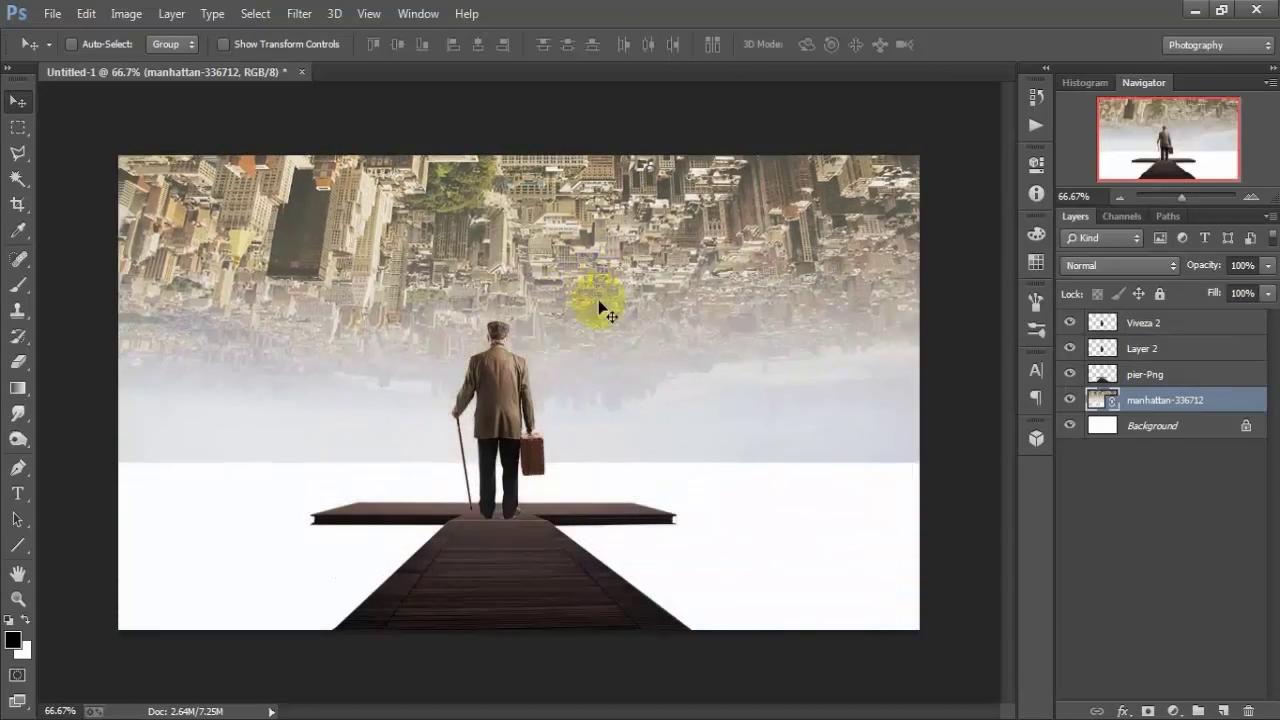
pyautogui.moveTo(600, 306); pyautogui.dragTo(601, 307)
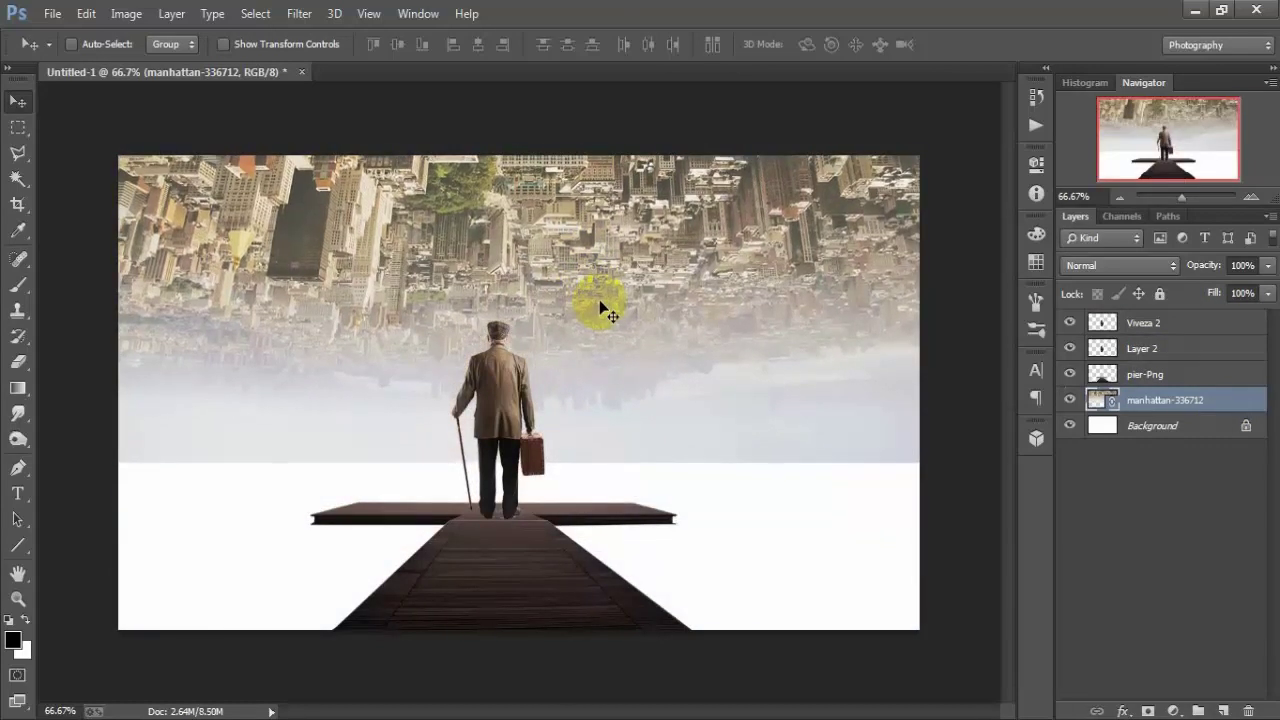
pyautogui.moveTo(600, 303); pyautogui.dragTo(586, 300)
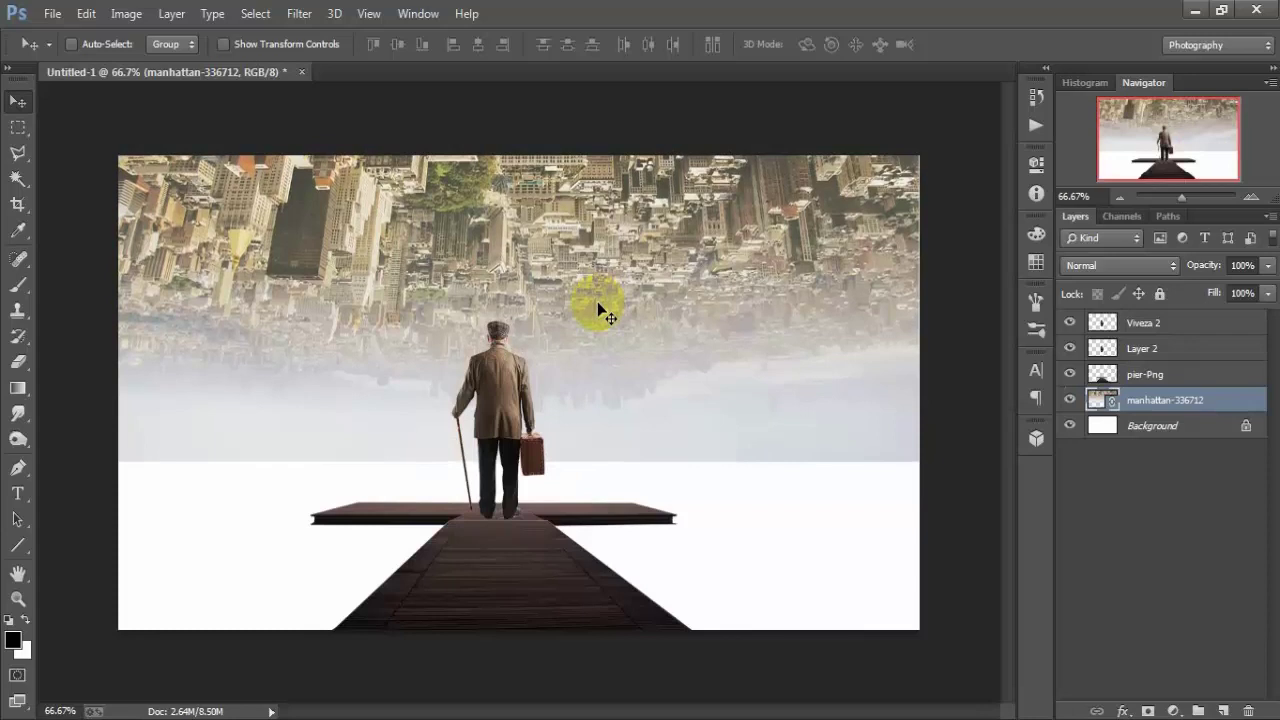
pyautogui.rightClick(1217, 404)
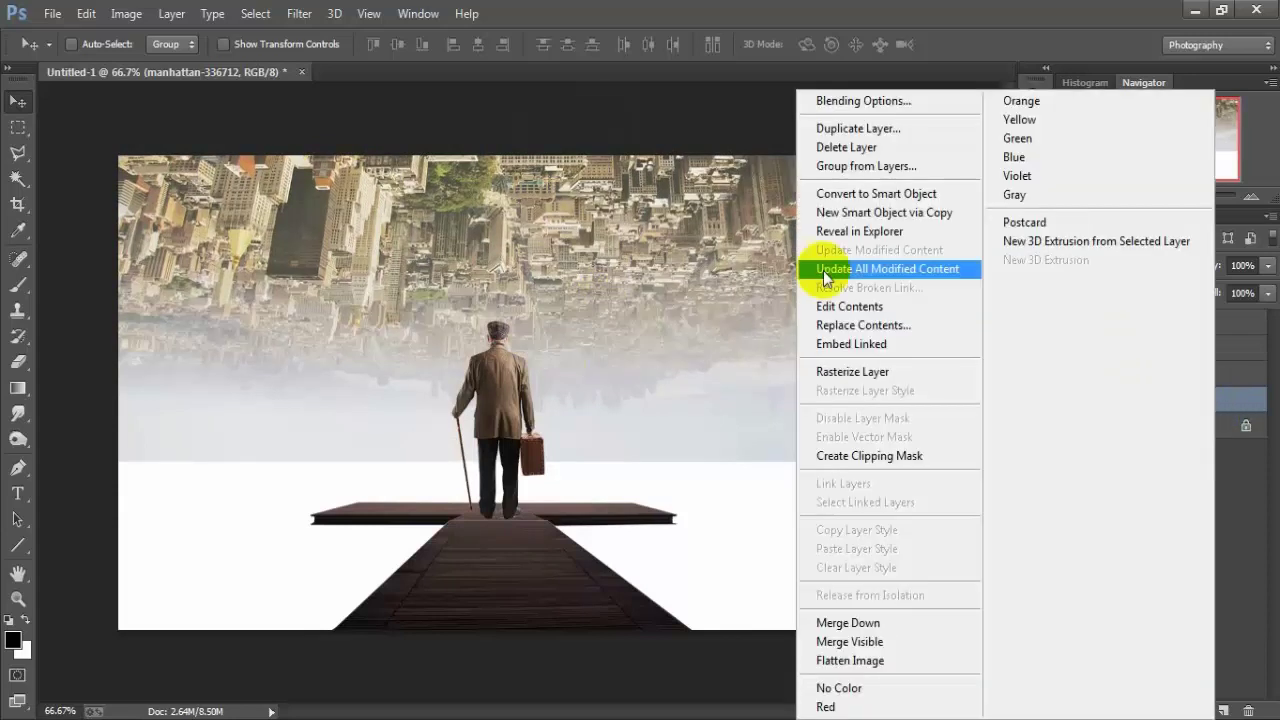
pyautogui.click(962, 378)
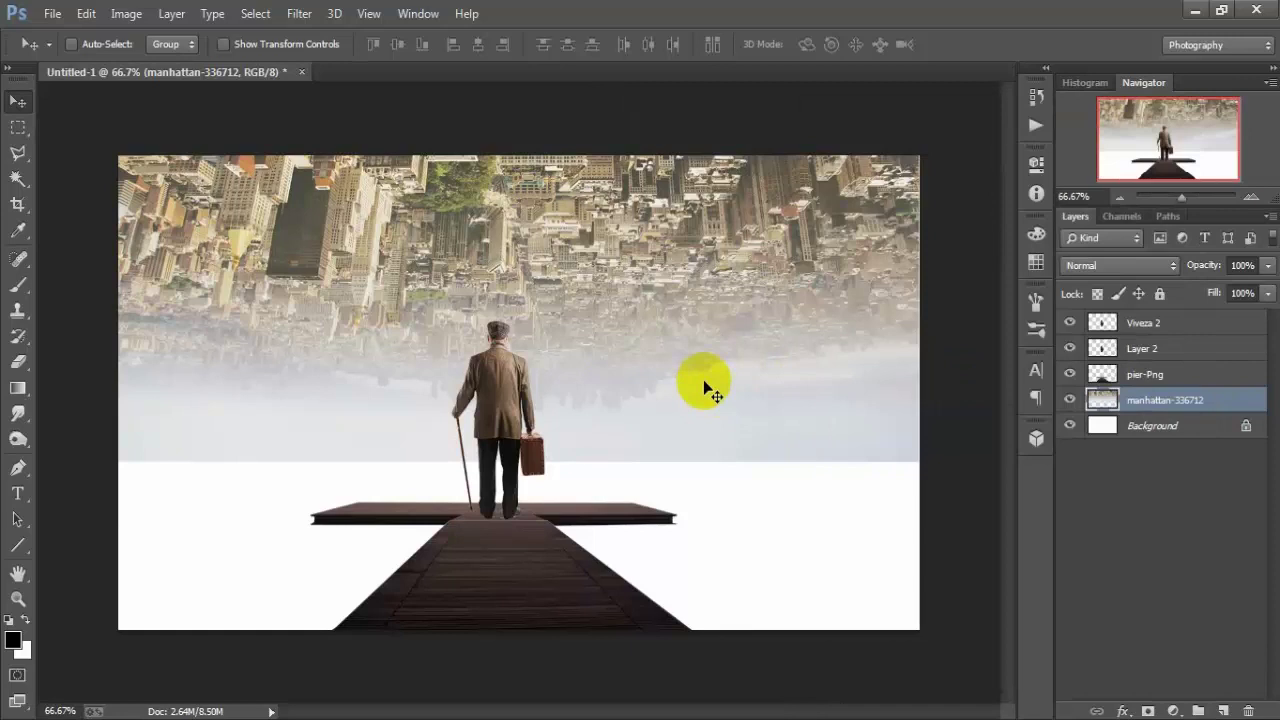
# - Place the stormy_sky3 image scaled to cover the canvas below the city
pyautogui.click(52, 13)
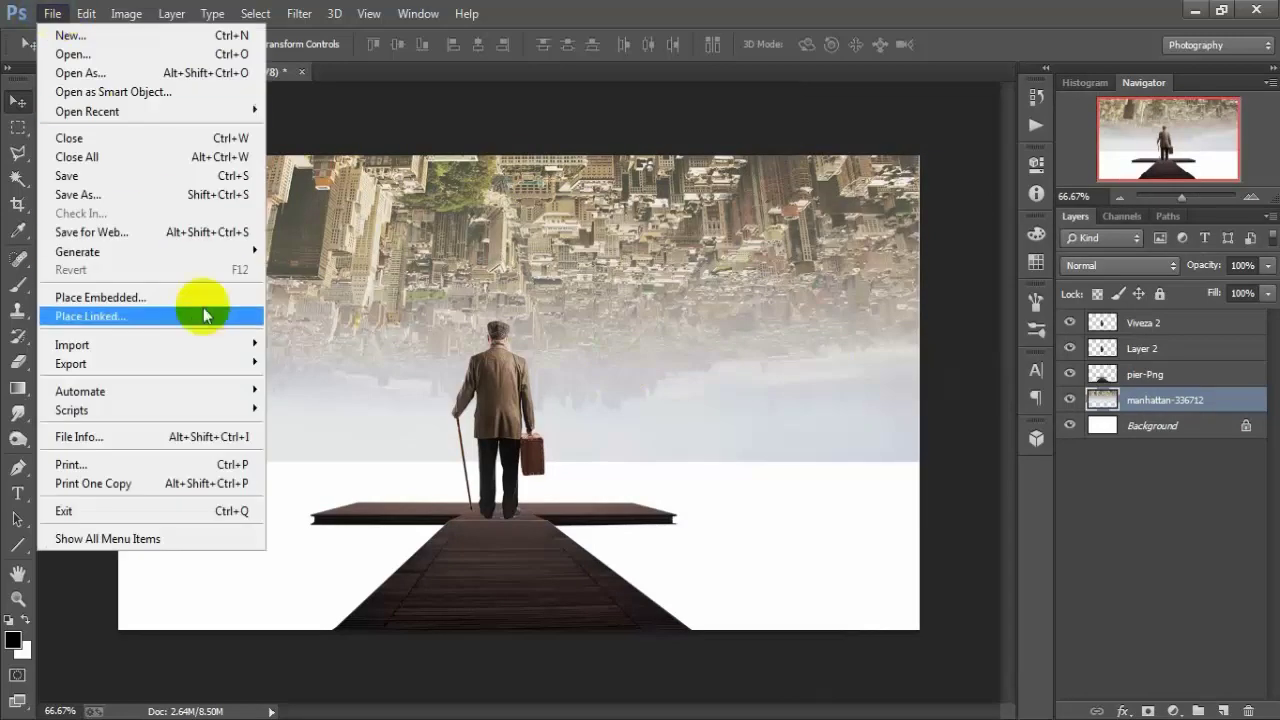
pyautogui.click(240, 317)
pyautogui.click(557, 360)
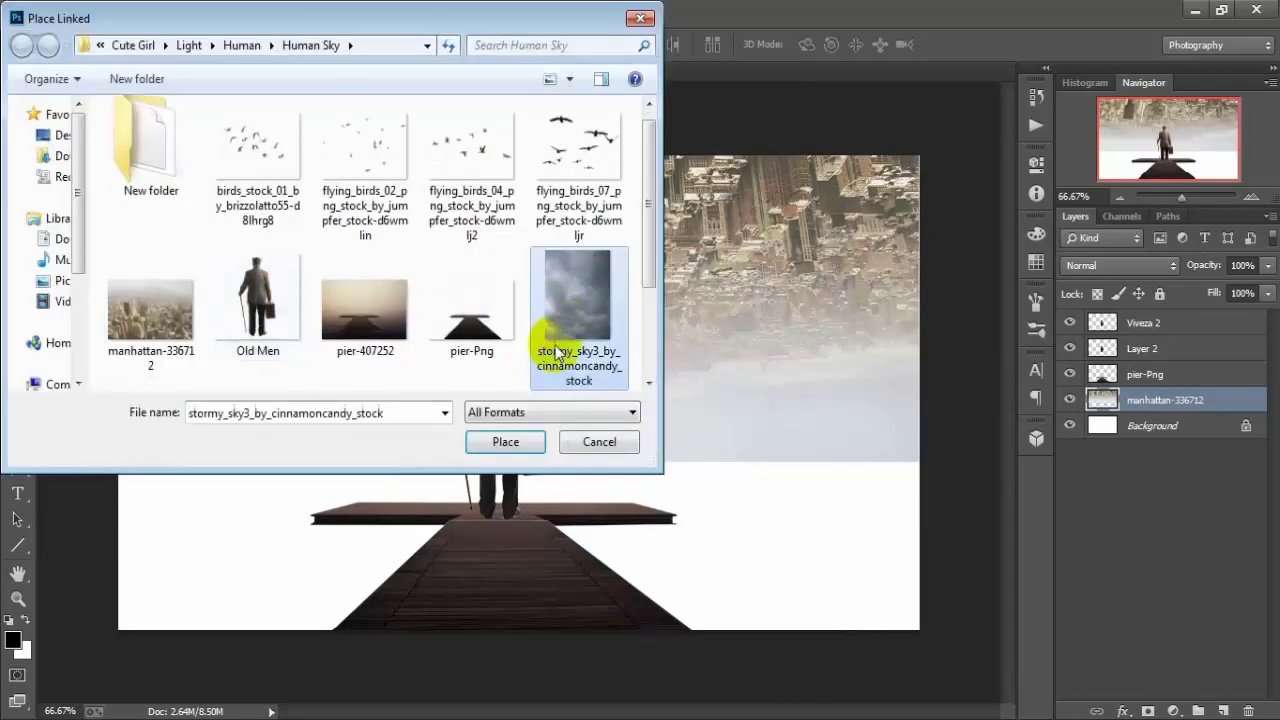
pyautogui.click(495, 443)
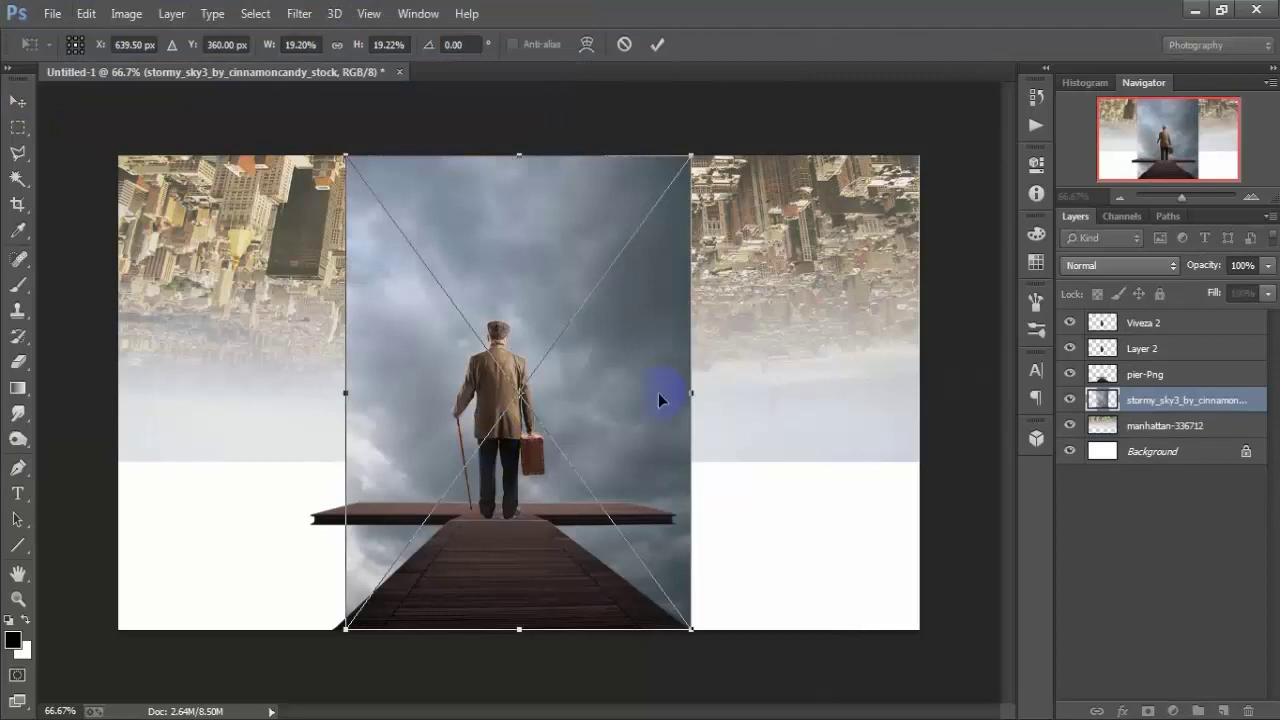
pyautogui.moveTo(414, 423)
pyautogui.mouseDown()
pyautogui.moveTo(222, 578)
pyautogui.moveTo(162, 590)
pyautogui.moveTo(177, 583)
pyautogui.mouseUp()
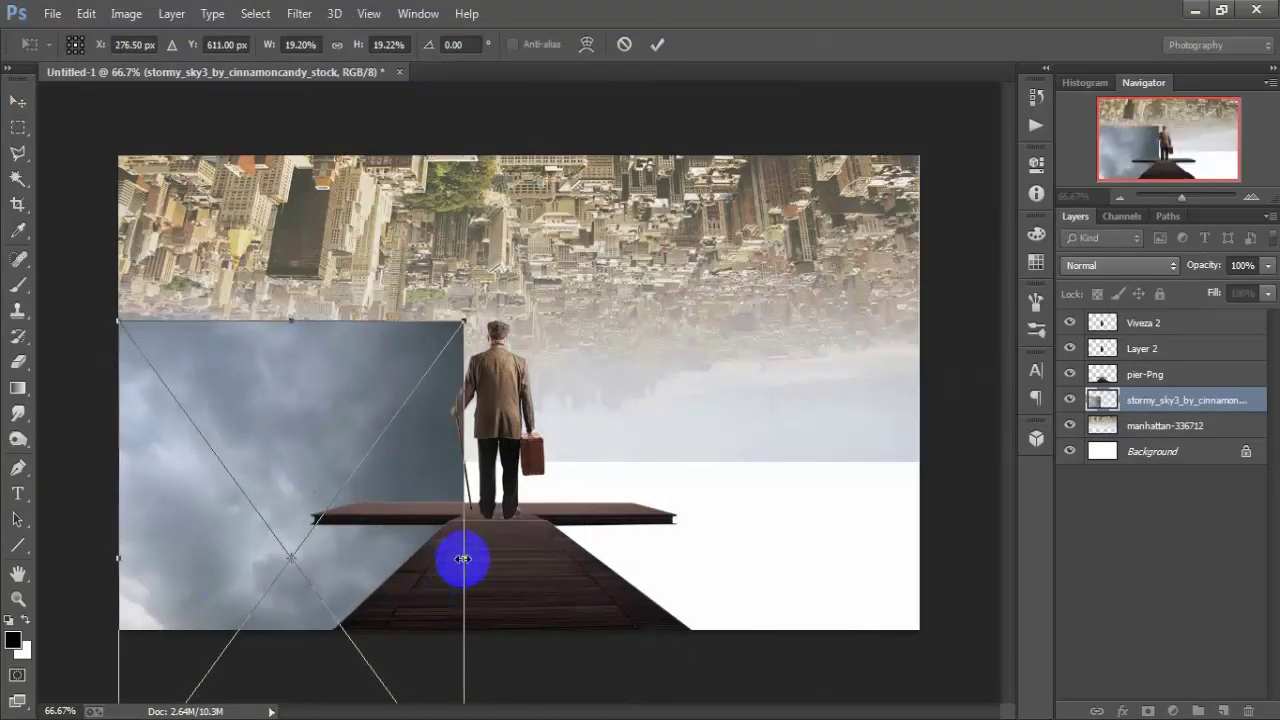
pyautogui.moveTo(463, 557); pyautogui.dragTo(928, 565)
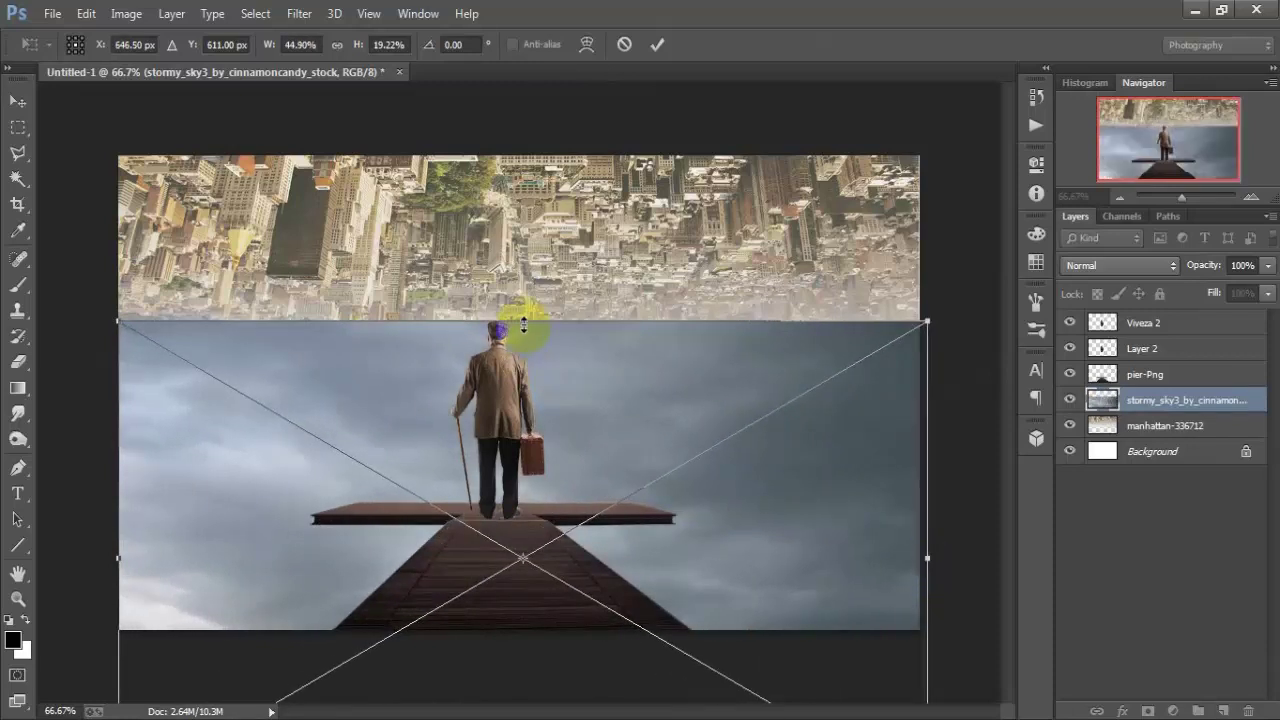
pyautogui.moveTo(523, 318); pyautogui.dragTo(522, 310)
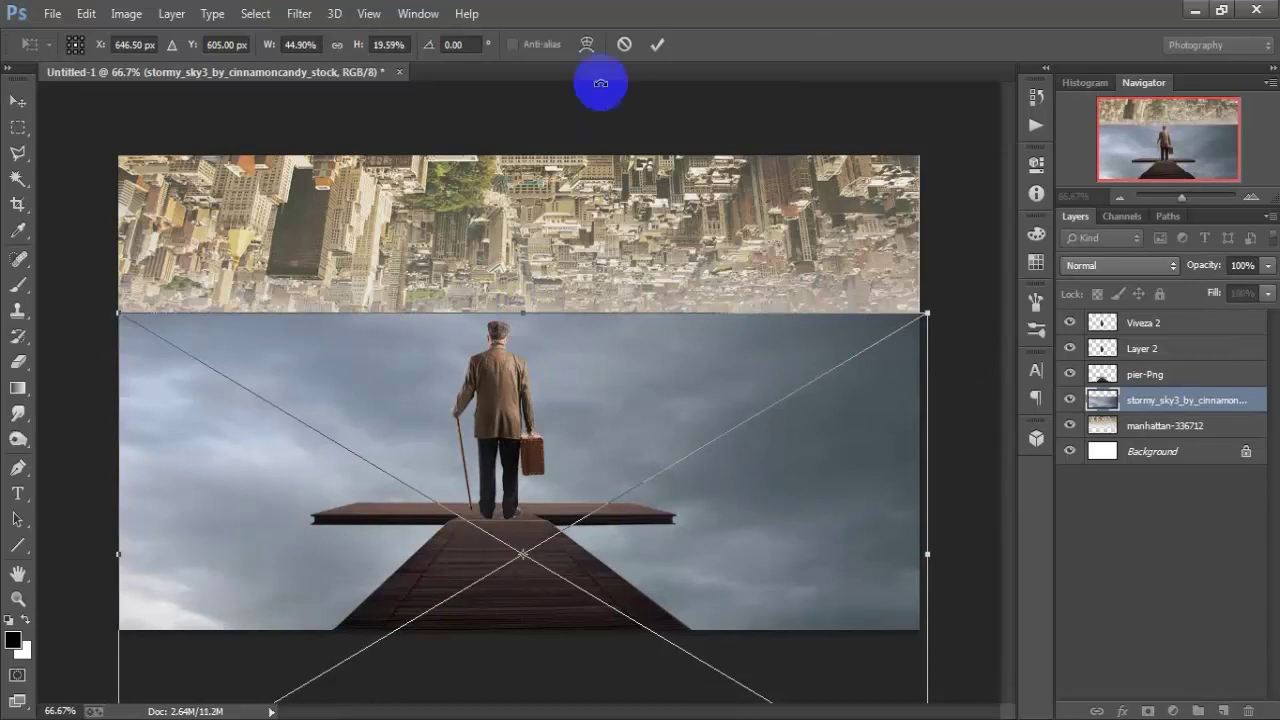
pyautogui.click(657, 44)
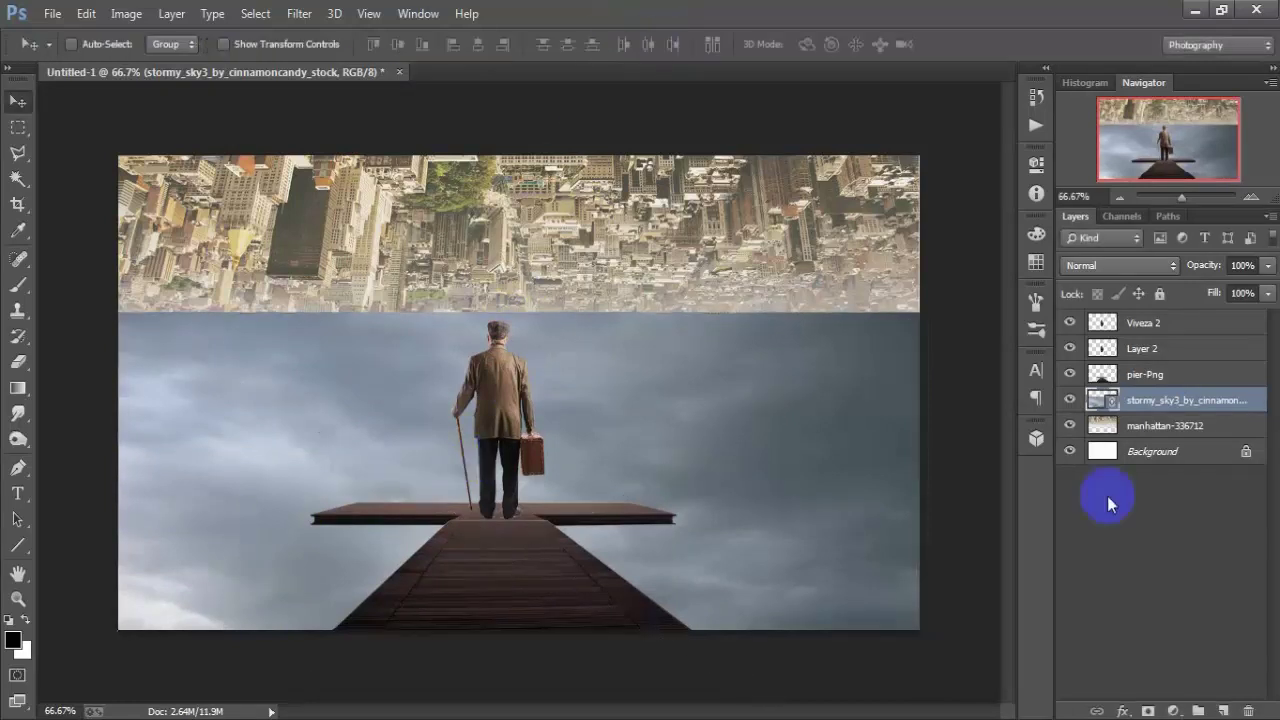
# - Rasterize the stormy sky layer and toggle the manhattan layer's visibility to check it
pyautogui.rightClick(1233, 402)
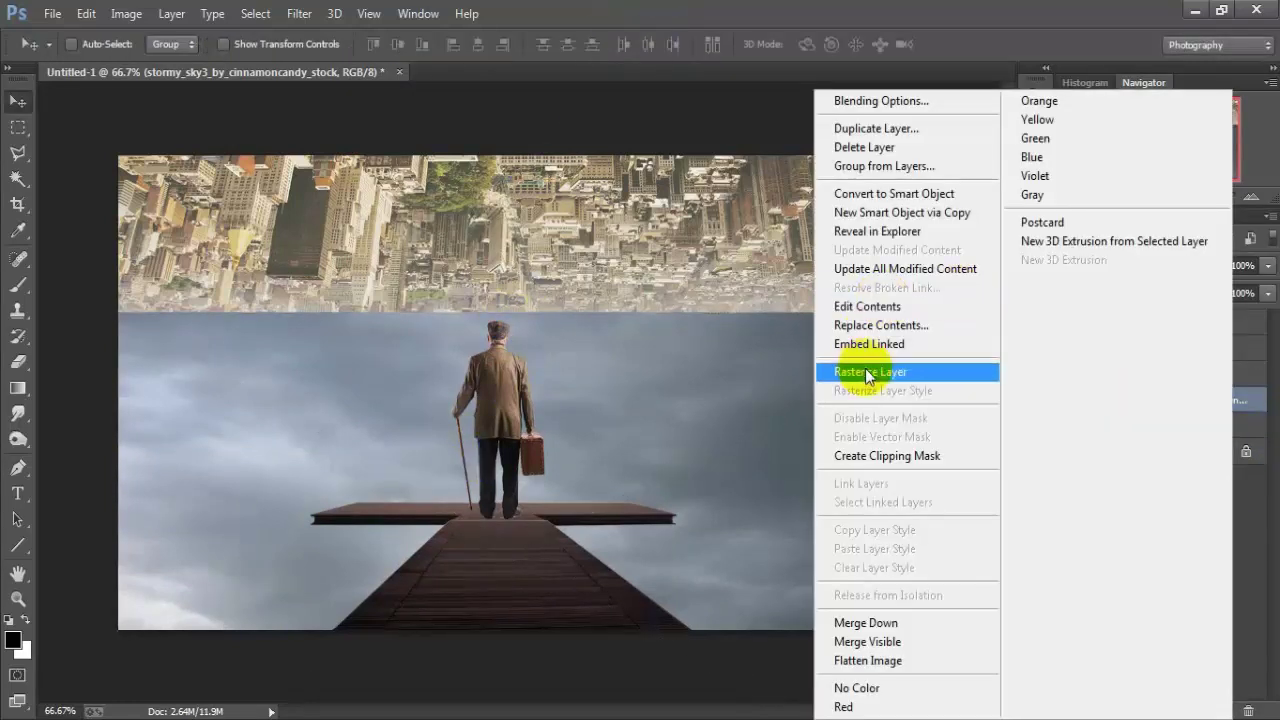
pyautogui.click(868, 373)
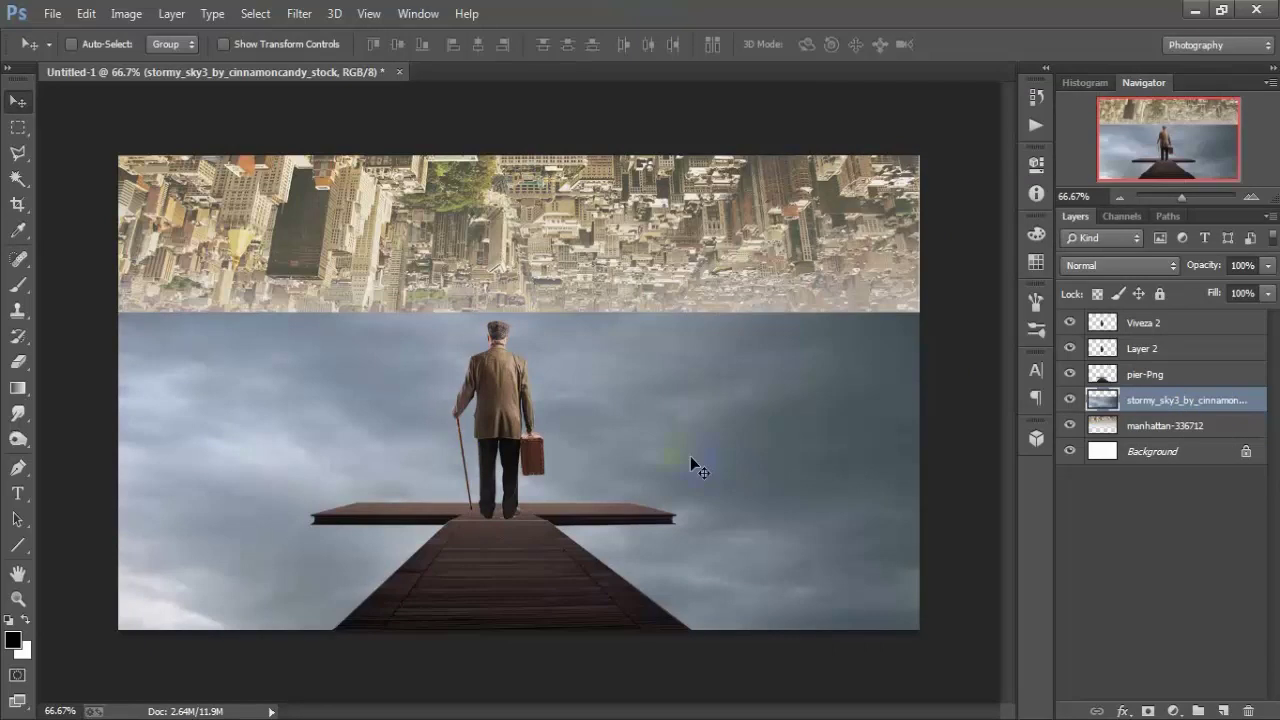
pyautogui.click(1195, 428)
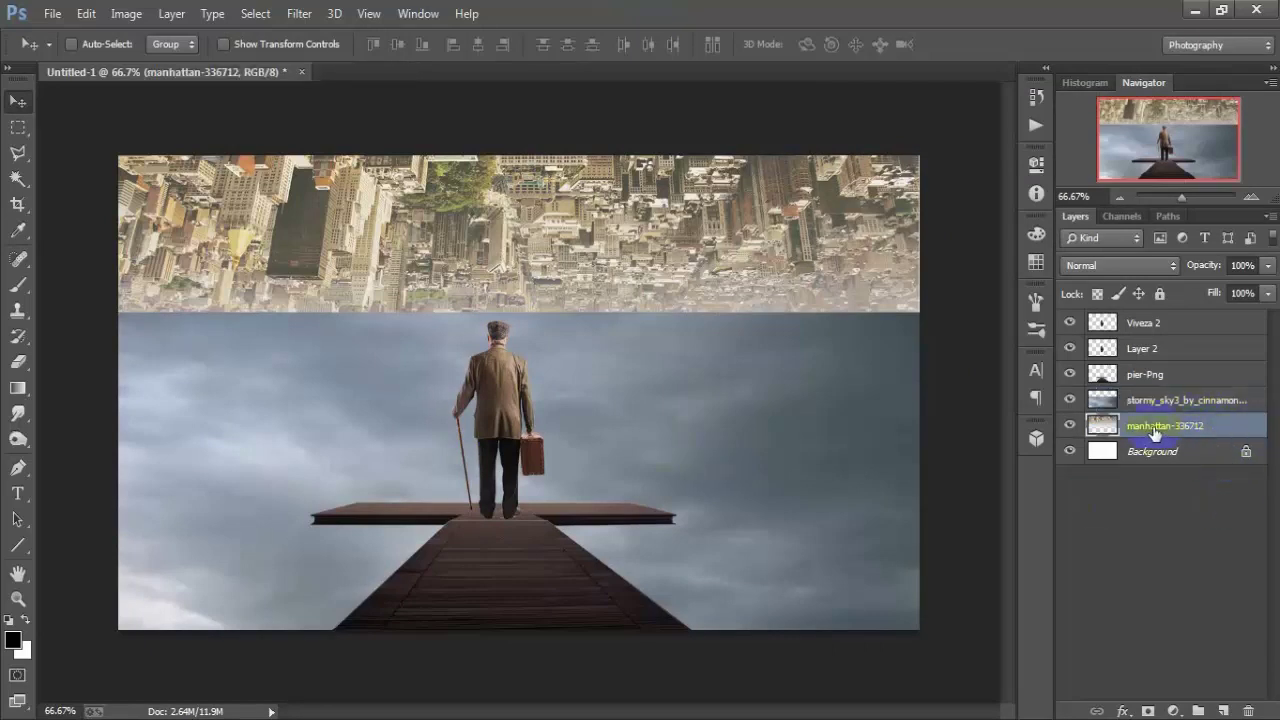
pyautogui.click(1070, 426)
pyautogui.click(1070, 426)
pyautogui.click(1070, 426)
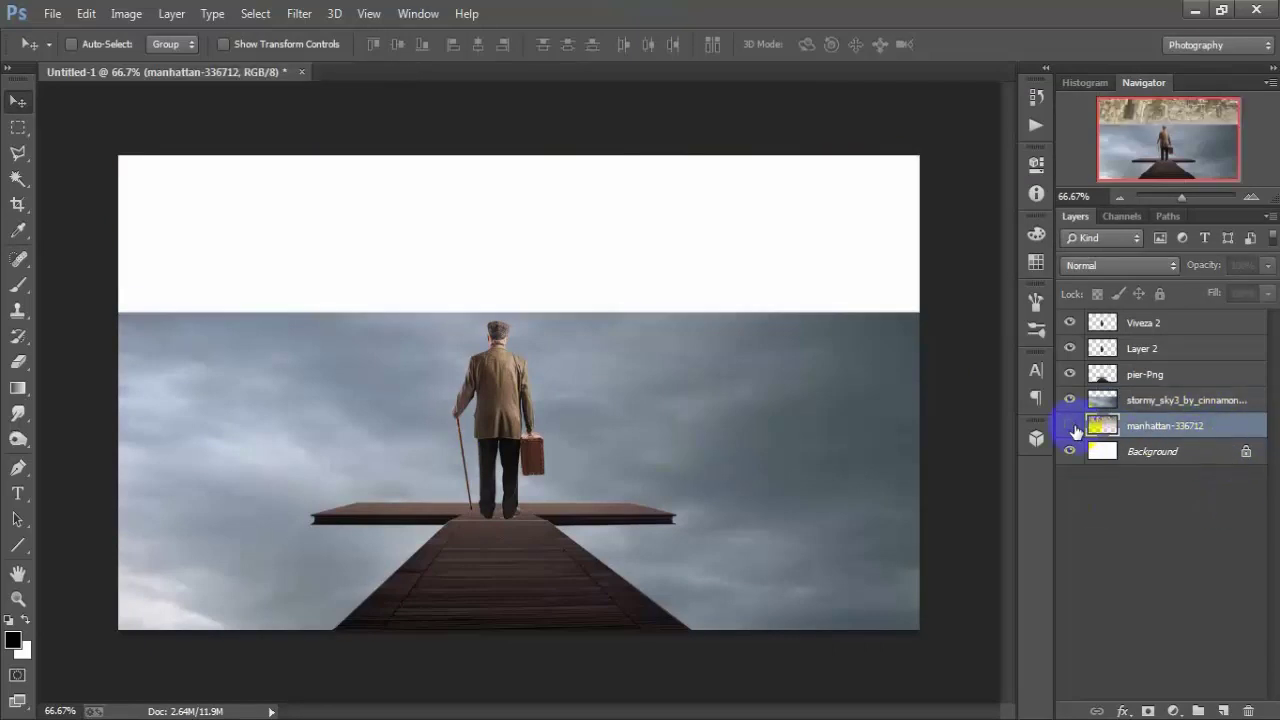
pyautogui.click(1071, 427)
# - Add a Color Balance adjustment with midtones Cyan/Red -24 and Yellow/Blue +23
pyautogui.click(1173, 710)
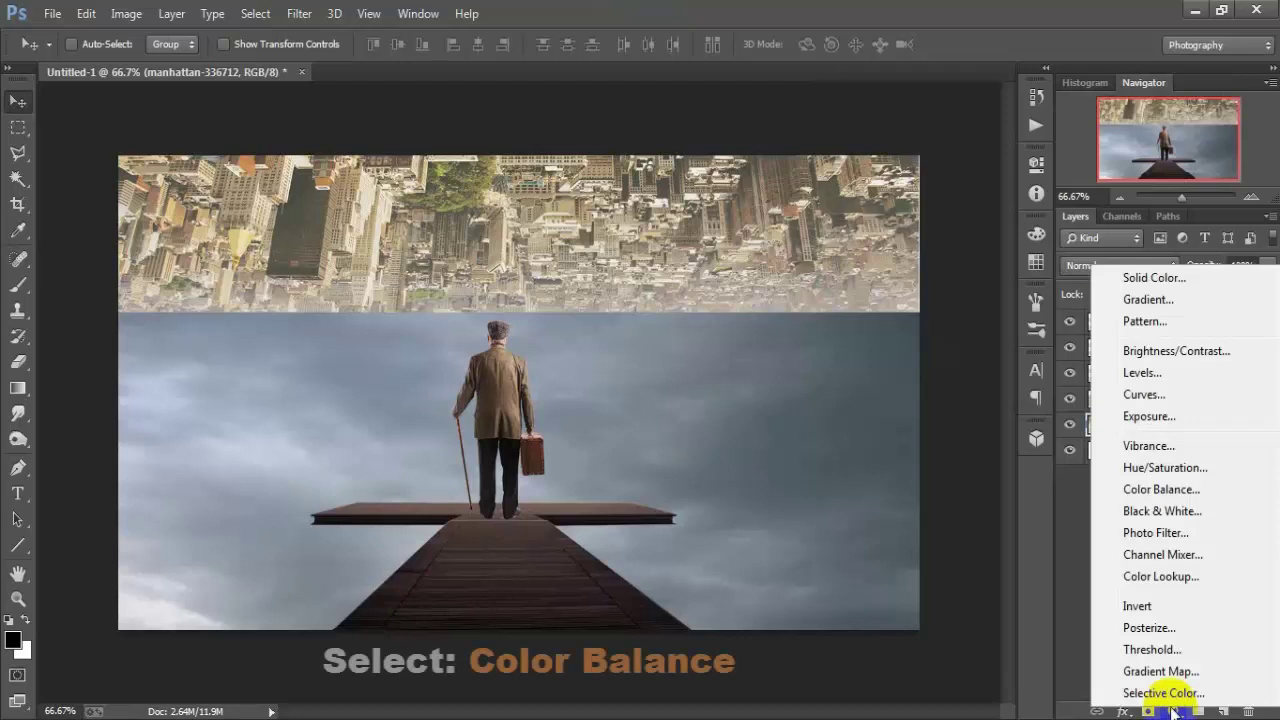
pyautogui.click(1237, 494)
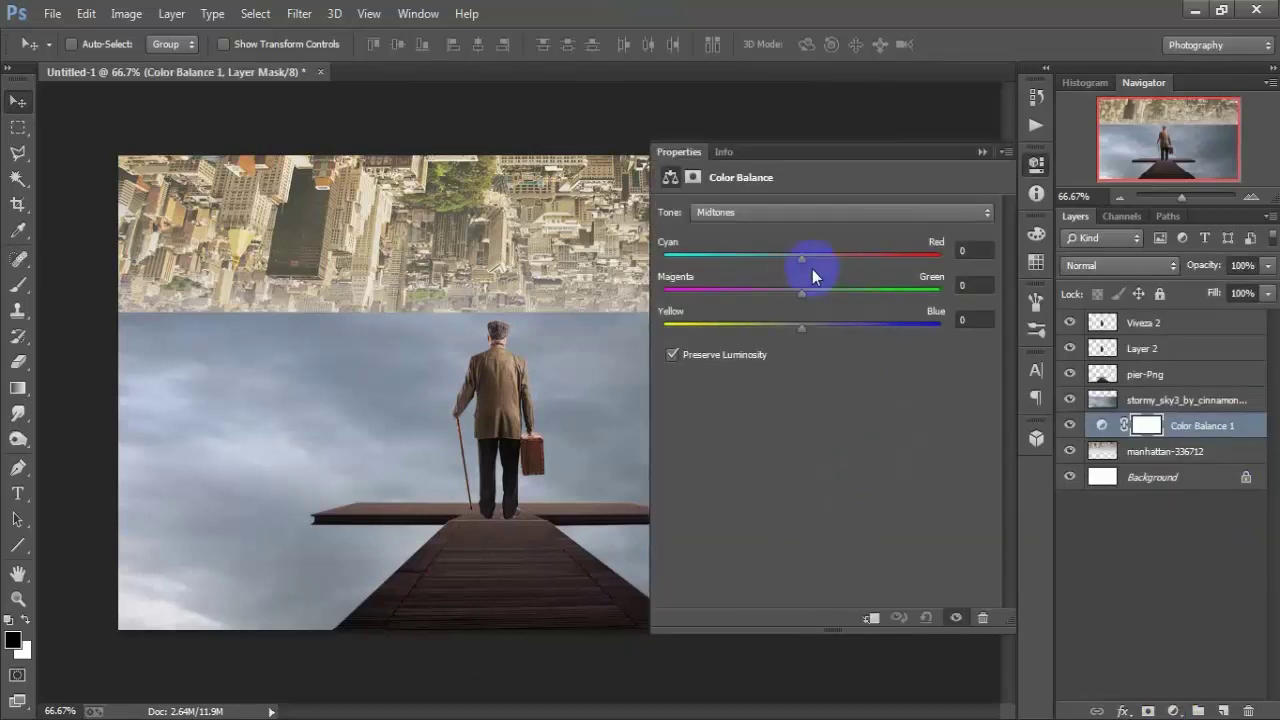
pyautogui.moveTo(798, 257); pyautogui.dragTo(767, 257)
pyautogui.moveTo(801, 325); pyautogui.dragTo(834, 332)
# - Collapse the properties, compare the image with and without the adjustment, and select the stormy sky layer
pyautogui.click(980, 153)
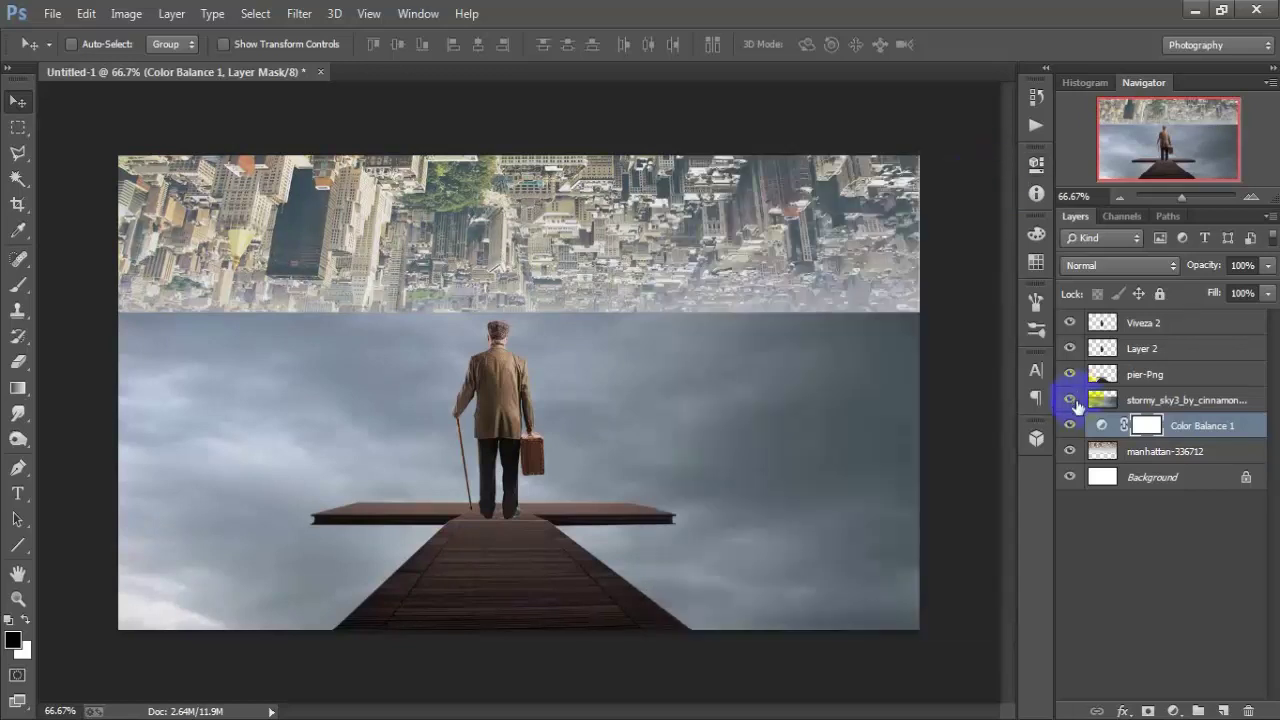
pyautogui.click(1070, 426)
pyautogui.click(1070, 426)
pyautogui.click(1200, 400)
pyautogui.click(1070, 400)
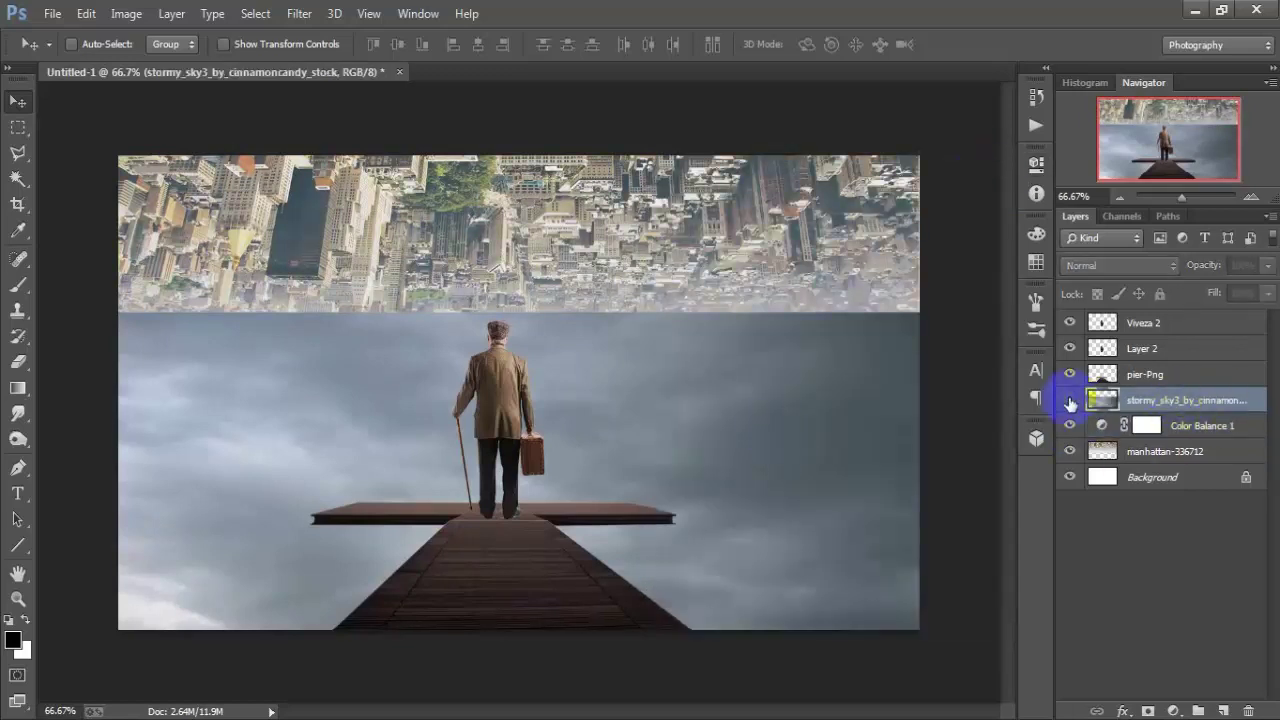
pyautogui.click(1070, 400)
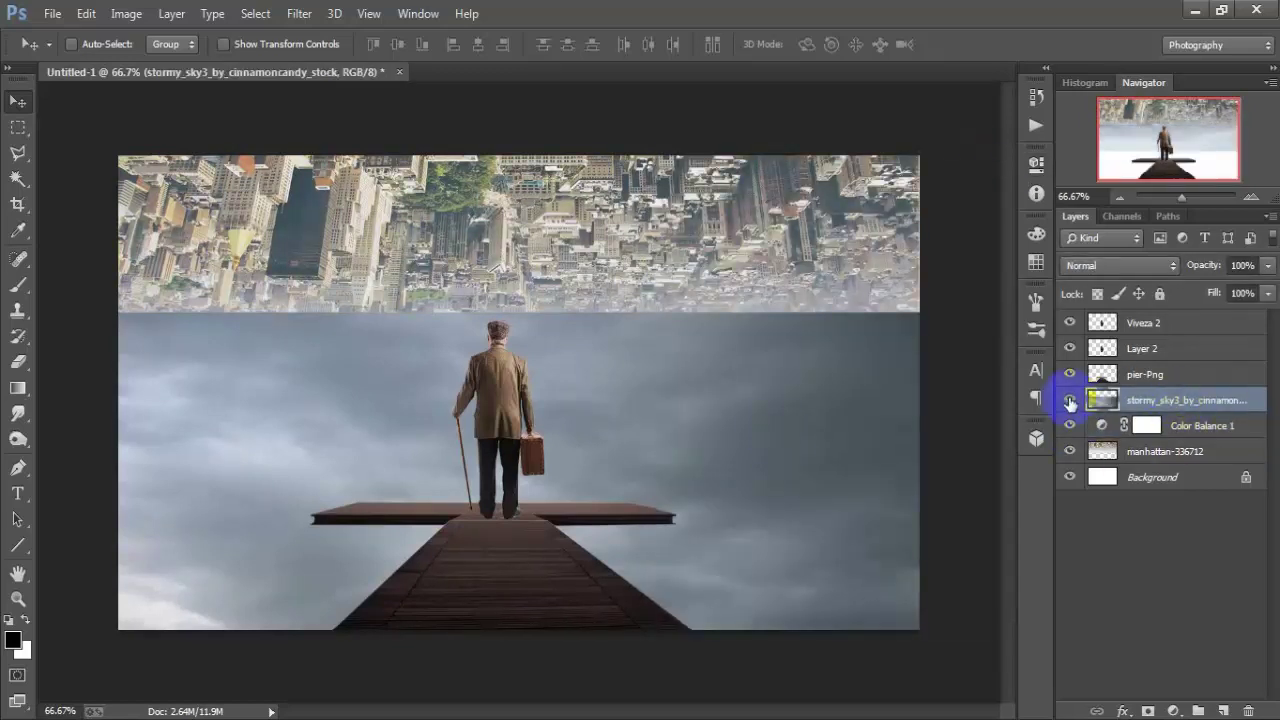
# - Add a layer mask to the sky and paint black along the horizon with a soft 250 px brush
pyautogui.click(1147, 709)
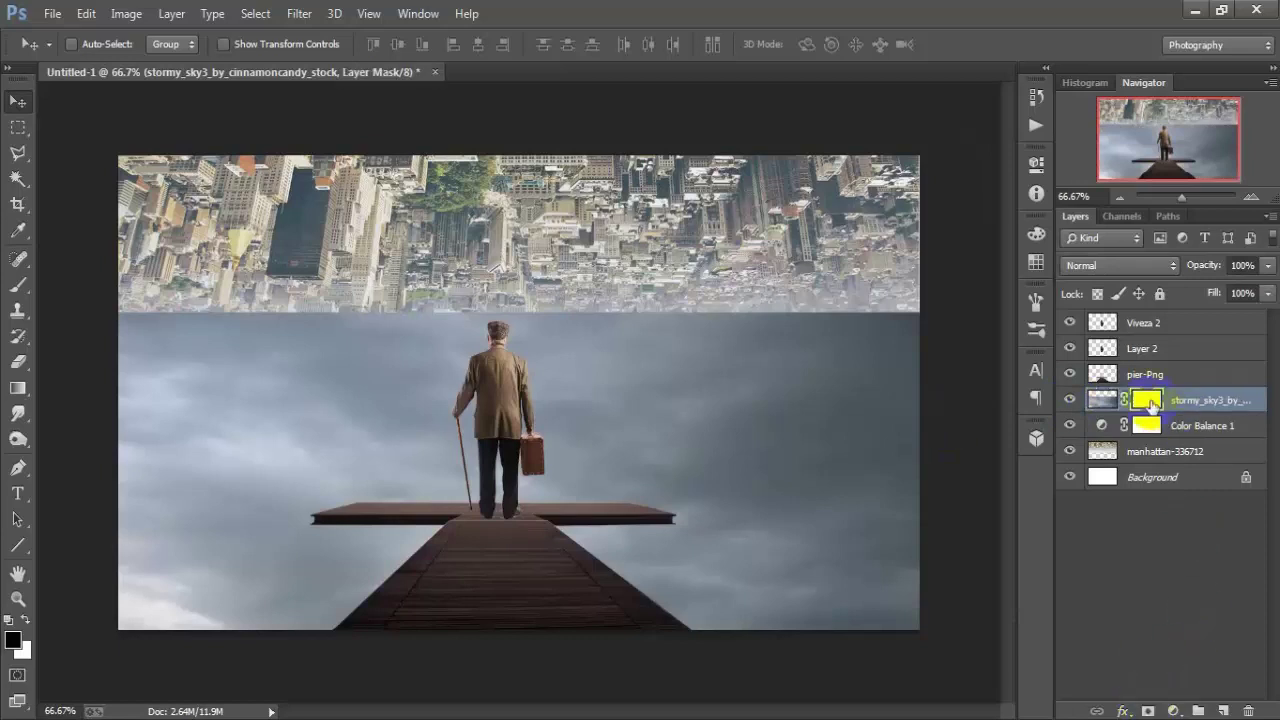
pyautogui.click(18, 285)
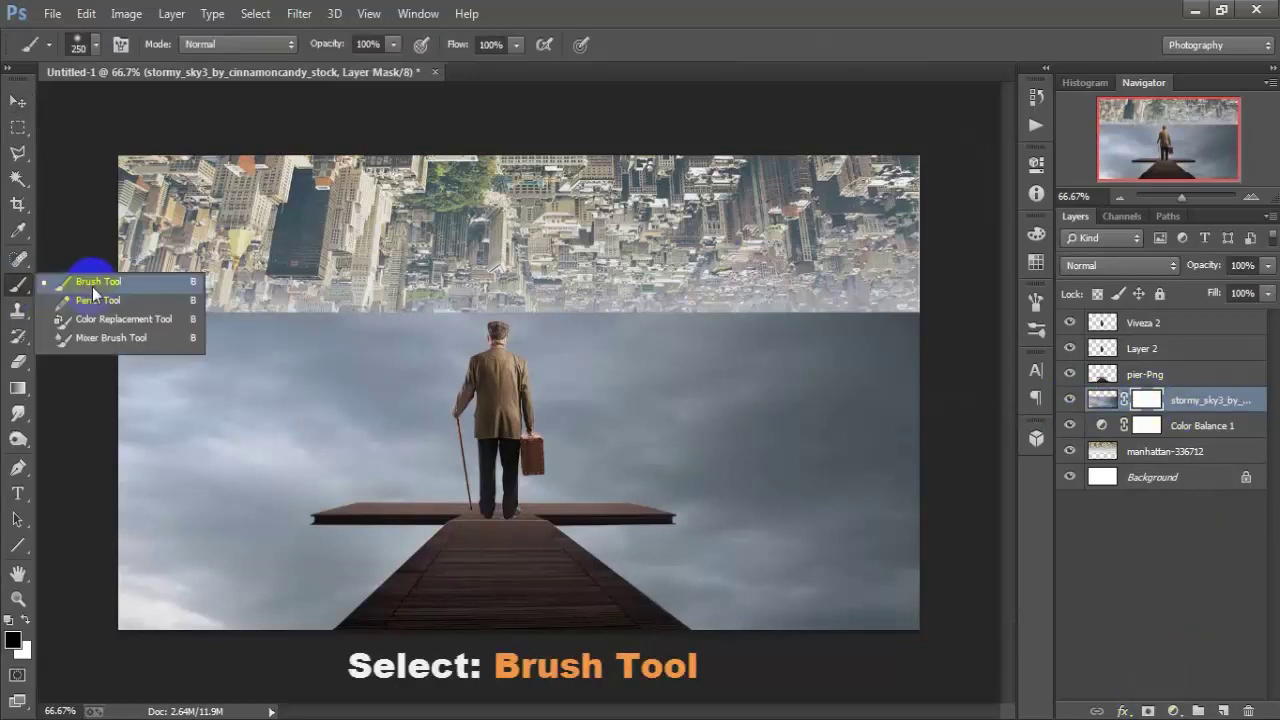
pyautogui.click(92, 286)
pyautogui.rightClick(276, 295)
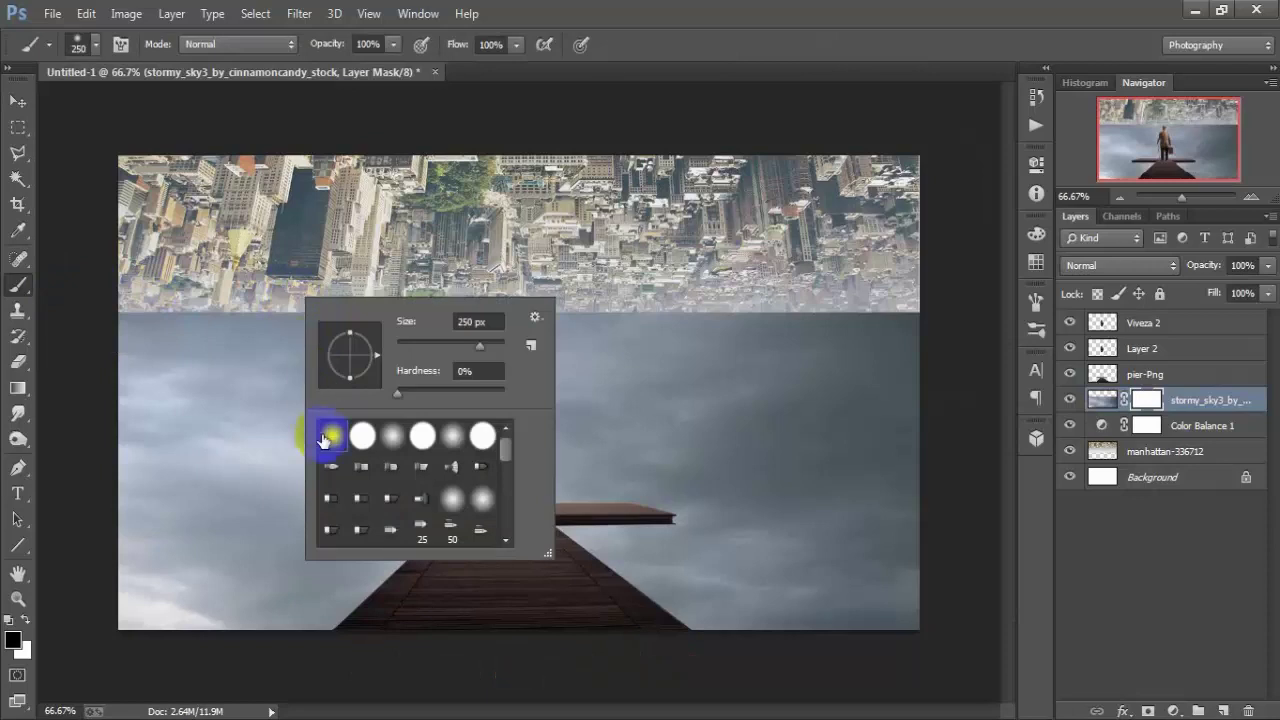
pyautogui.click(686, 38)
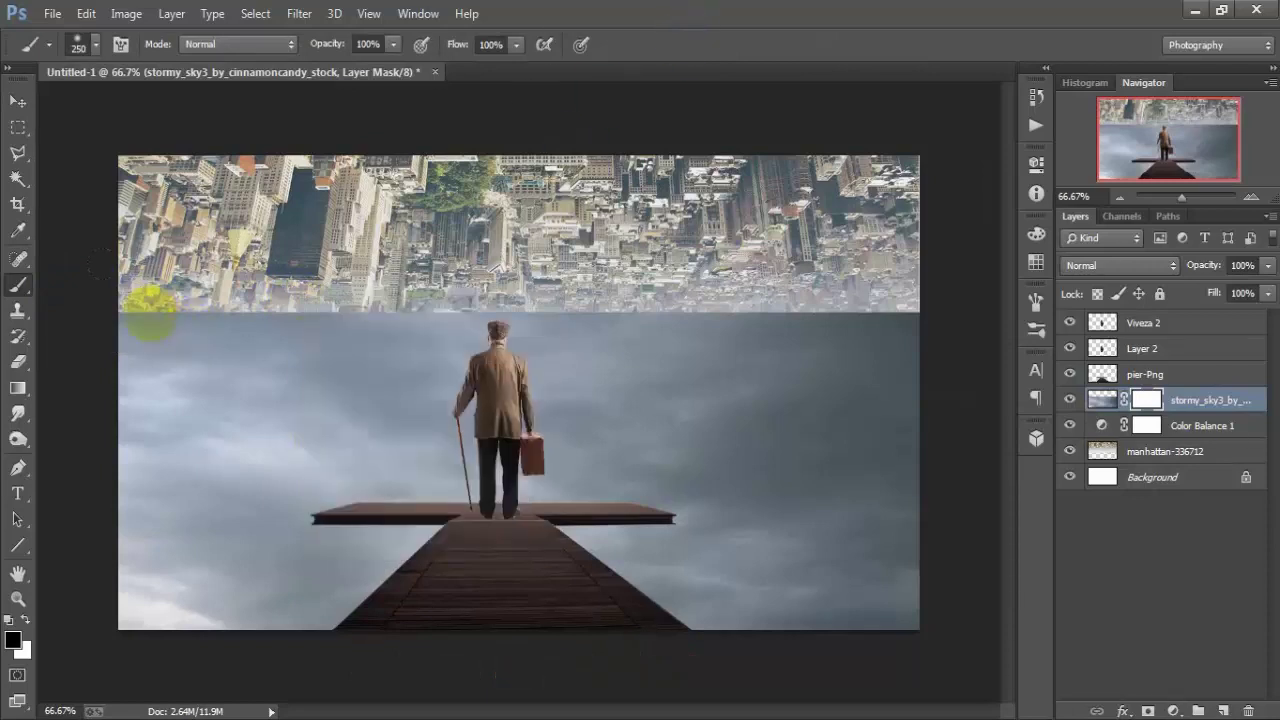
pyautogui.moveTo(148, 297); pyautogui.dragTo(612, 283)
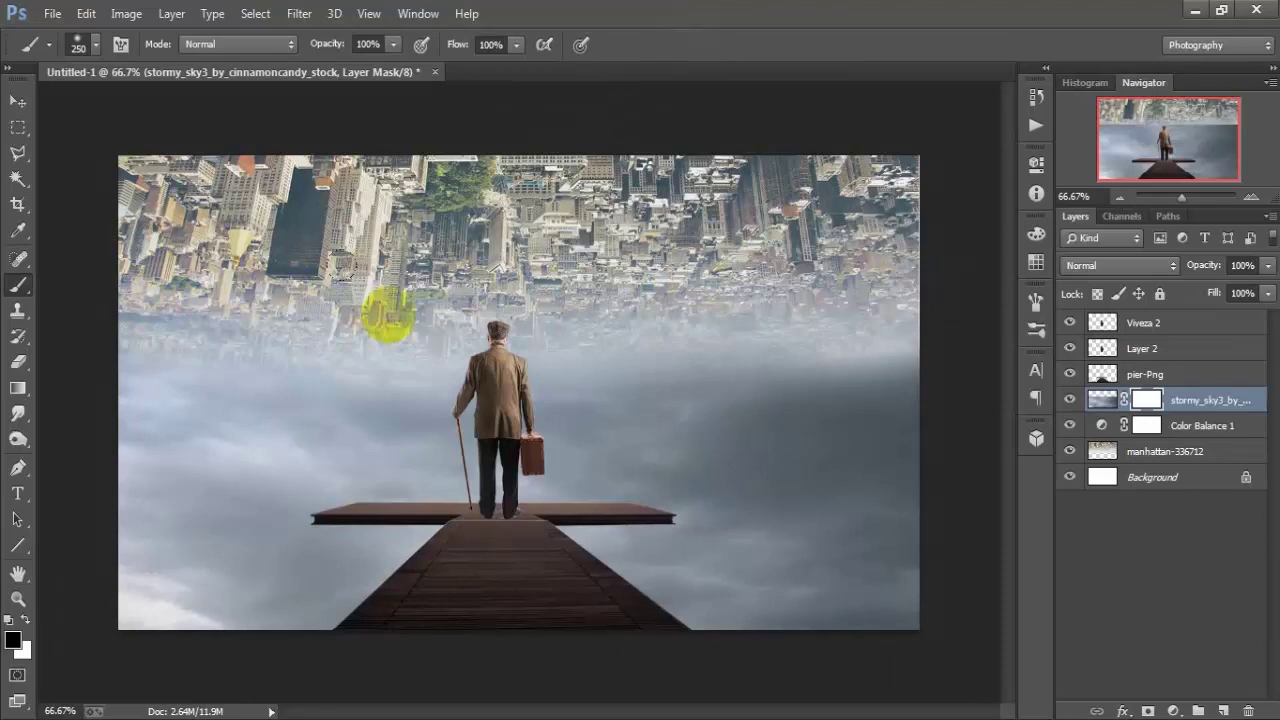
pyautogui.moveTo(612, 283)
pyautogui.mouseDown()
pyautogui.moveTo(698, 295)
pyautogui.moveTo(611, 306)
pyautogui.mouseUp()
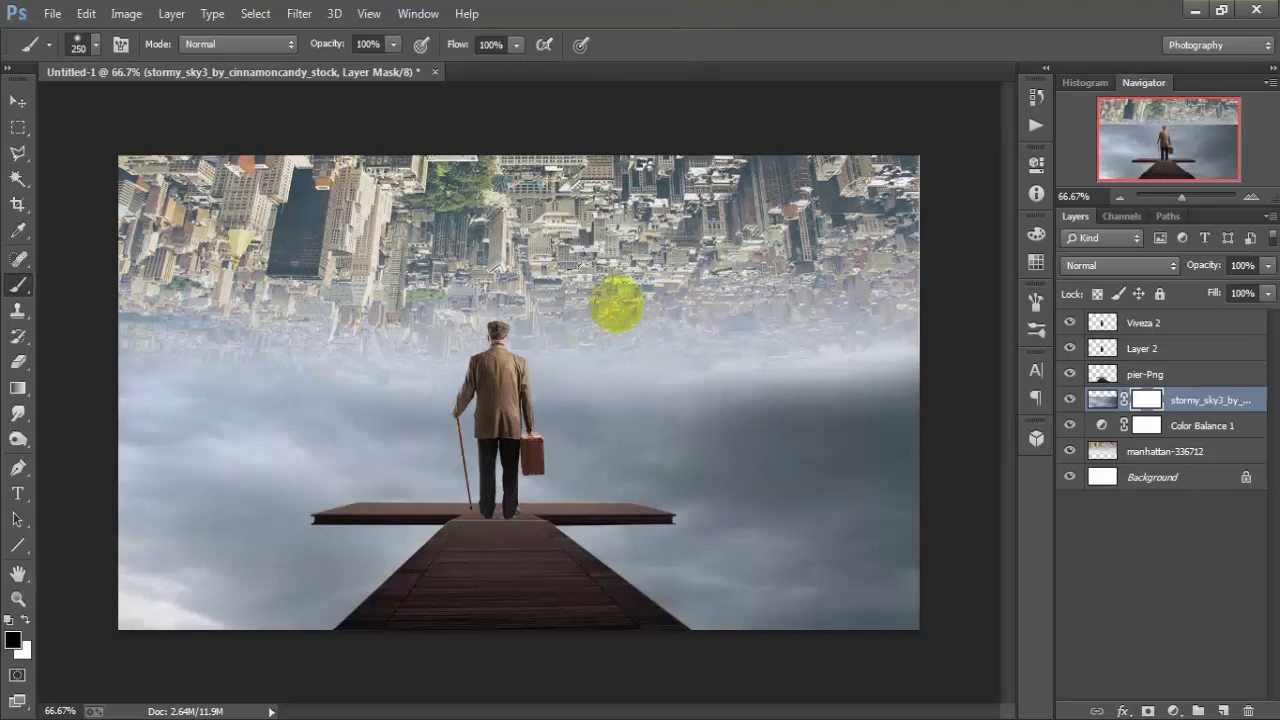
pyautogui.moveTo(170, 316)
pyautogui.mouseDown()
pyautogui.moveTo(861, 321)
pyautogui.moveTo(286, 291)
pyautogui.moveTo(171, 320)
pyautogui.moveTo(787, 297)
pyautogui.moveTo(894, 309)
pyautogui.moveTo(697, 320)
pyautogui.moveTo(220, 289)
pyautogui.moveTo(120, 314)
pyautogui.moveTo(280, 318)
pyautogui.mouseUp()
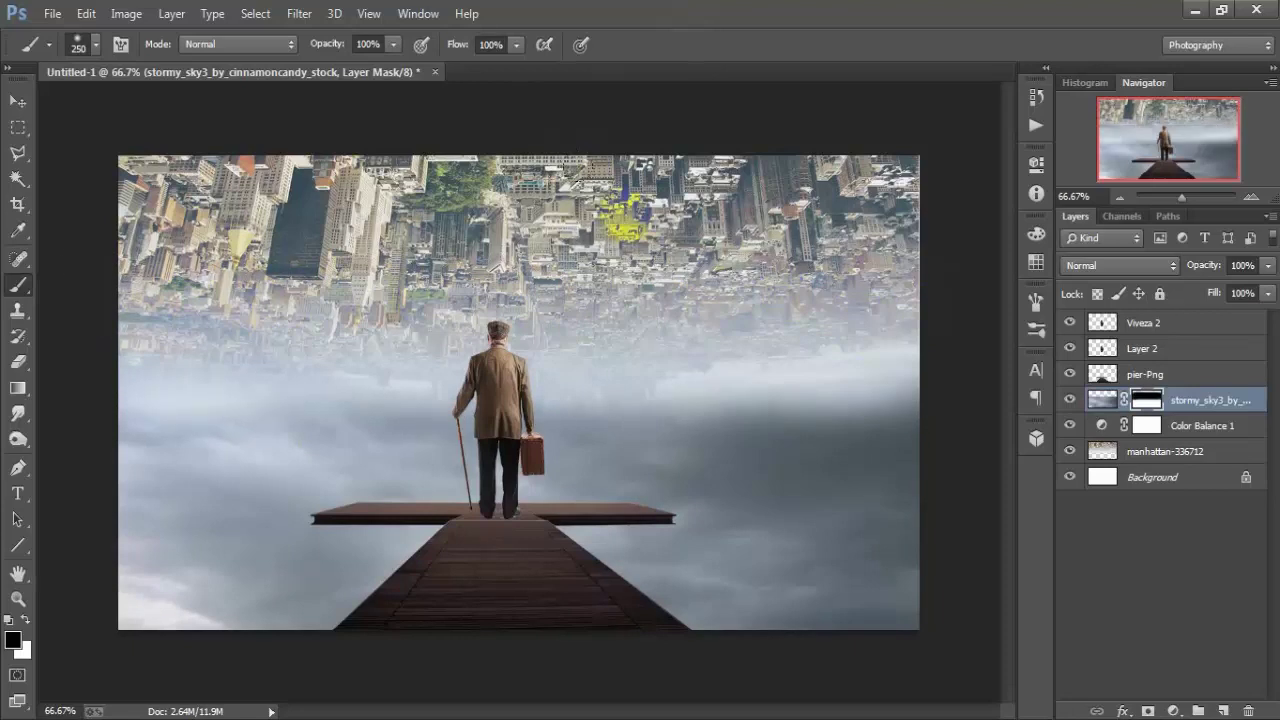
# - At 16% brush opacity, faintly mask the lower and right parts of the sky
pyautogui.click(393, 44)
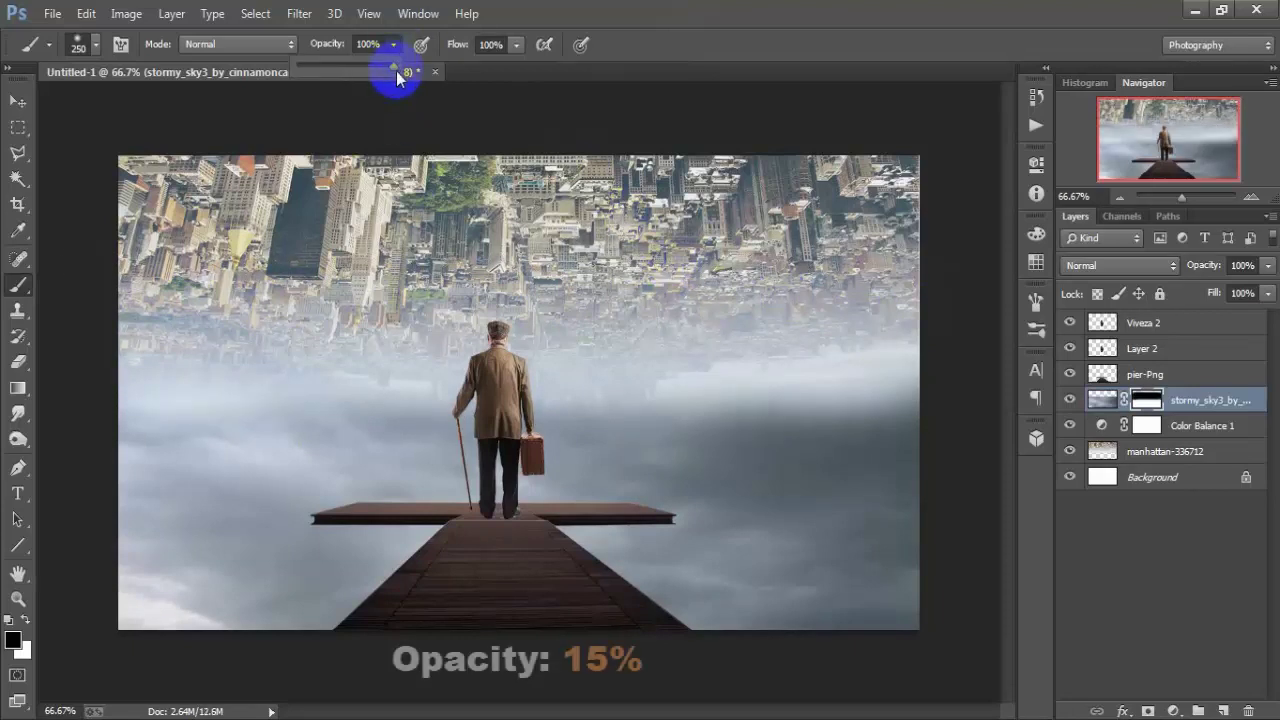
pyautogui.moveTo(391, 68); pyautogui.dragTo(312, 69)
pyautogui.moveTo(800, 386)
pyautogui.mouseDown()
pyautogui.moveTo(673, 372)
pyautogui.moveTo(775, 395)
pyautogui.mouseUp()
pyautogui.moveTo(440, 432)
pyautogui.mouseDown()
pyautogui.moveTo(220, 371)
pyautogui.moveTo(171, 389)
pyautogui.moveTo(329, 409)
pyautogui.moveTo(171, 508)
pyautogui.moveTo(155, 475)
pyautogui.mouseUp()
pyautogui.moveTo(745, 475)
pyautogui.mouseDown()
pyautogui.moveTo(832, 556)
pyautogui.moveTo(641, 432)
pyautogui.mouseUp()
pyautogui.moveTo(863, 416); pyautogui.dragTo(759, 426)
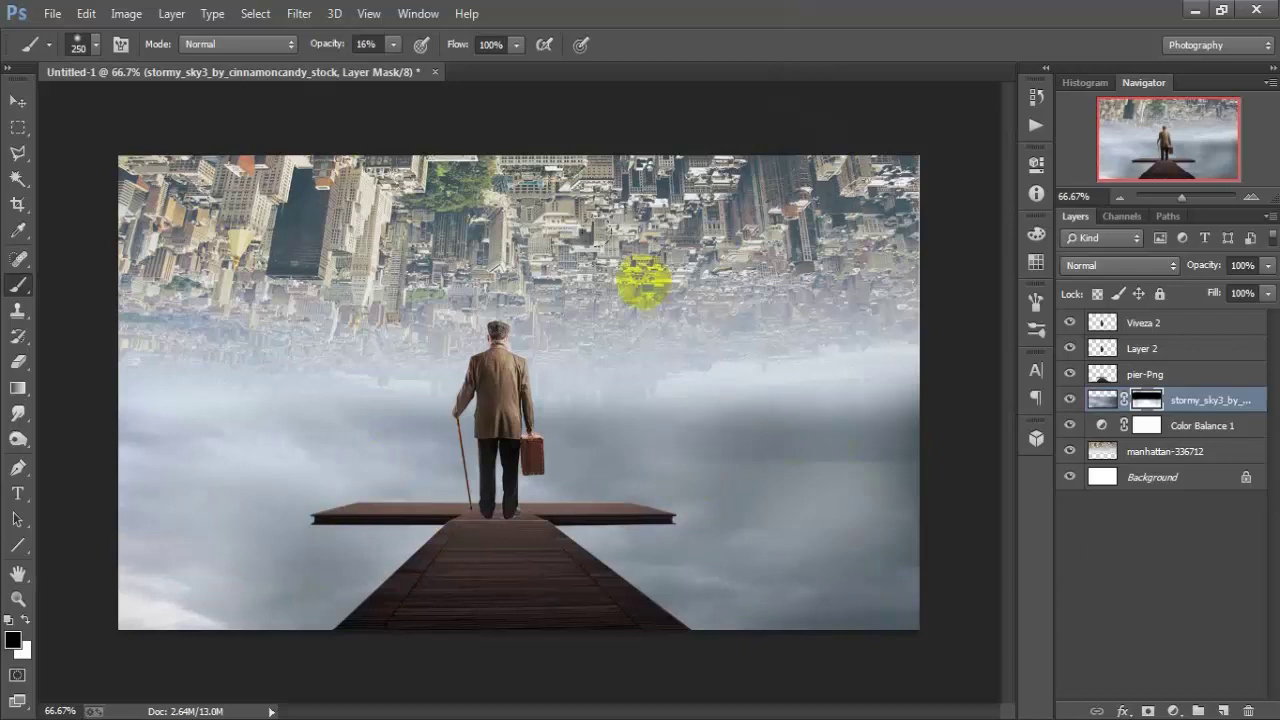
# - Add a layer mask to manhattan-336712 and softly paint the city's lower edge into the clouds
pyautogui.click(1188, 455)
pyautogui.click(1070, 451)
pyautogui.click(1070, 451)
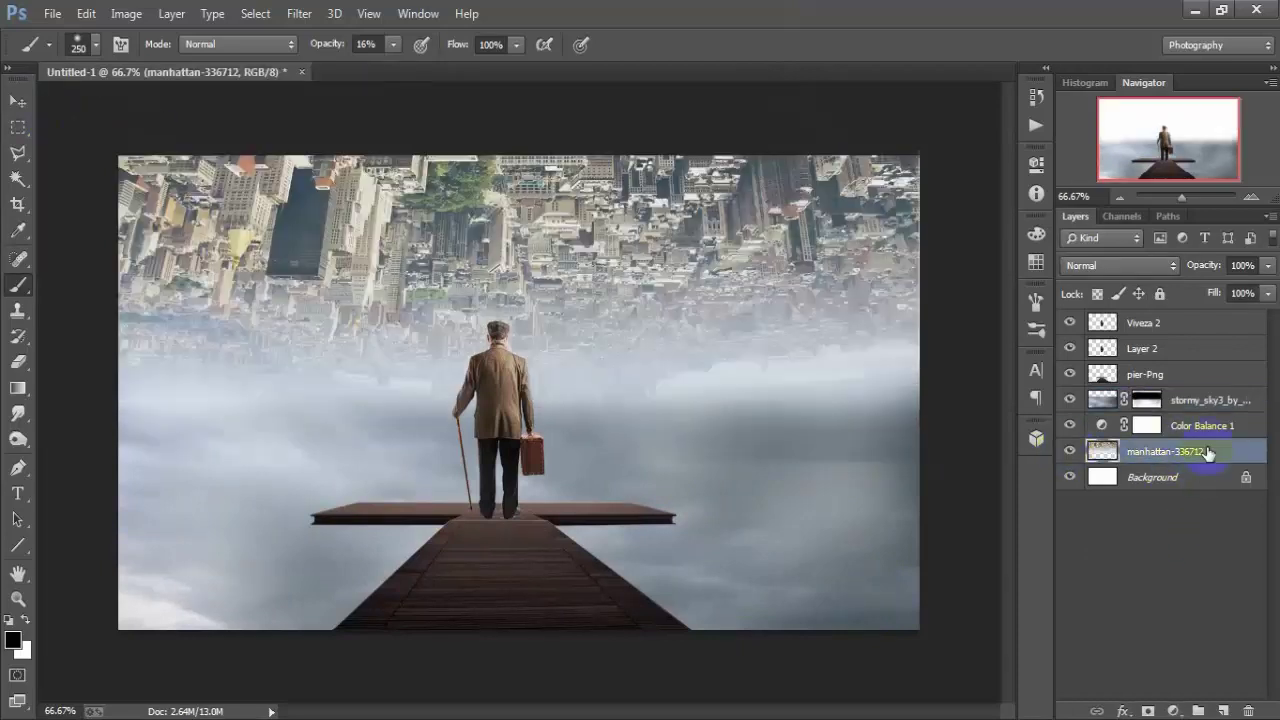
pyautogui.click(1147, 710)
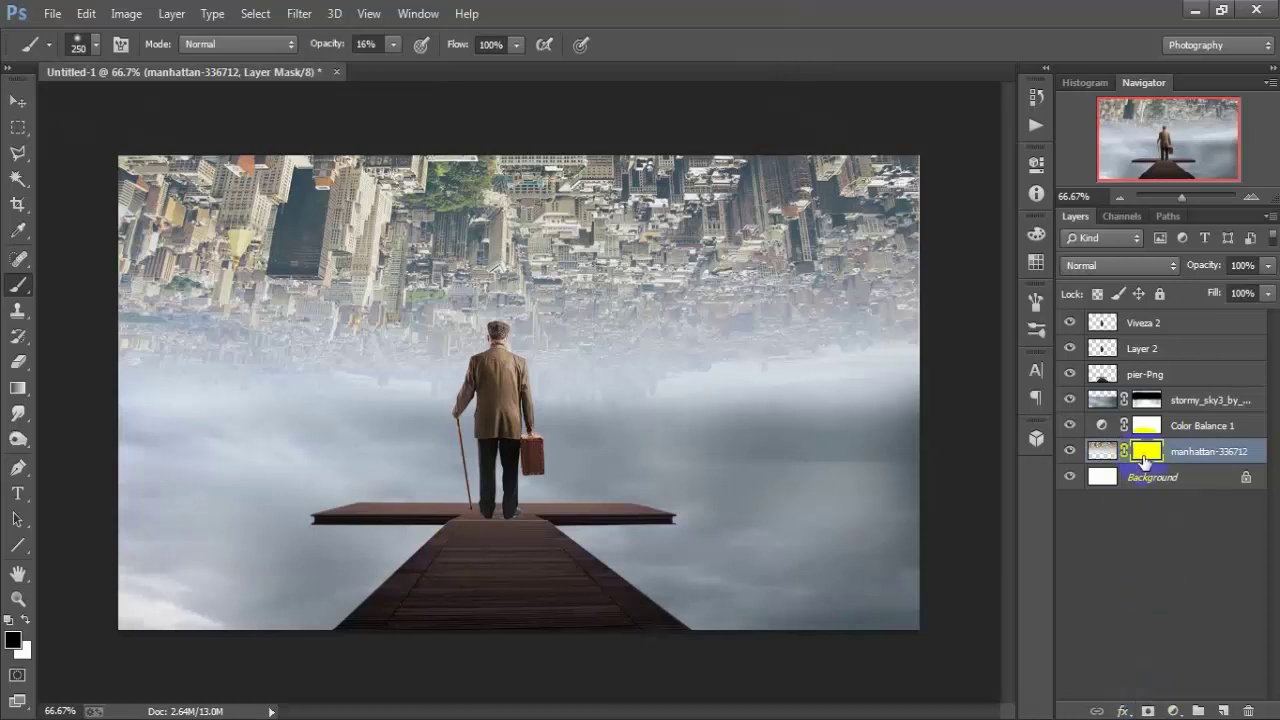
pyautogui.moveTo(403, 400); pyautogui.dragTo(612, 411)
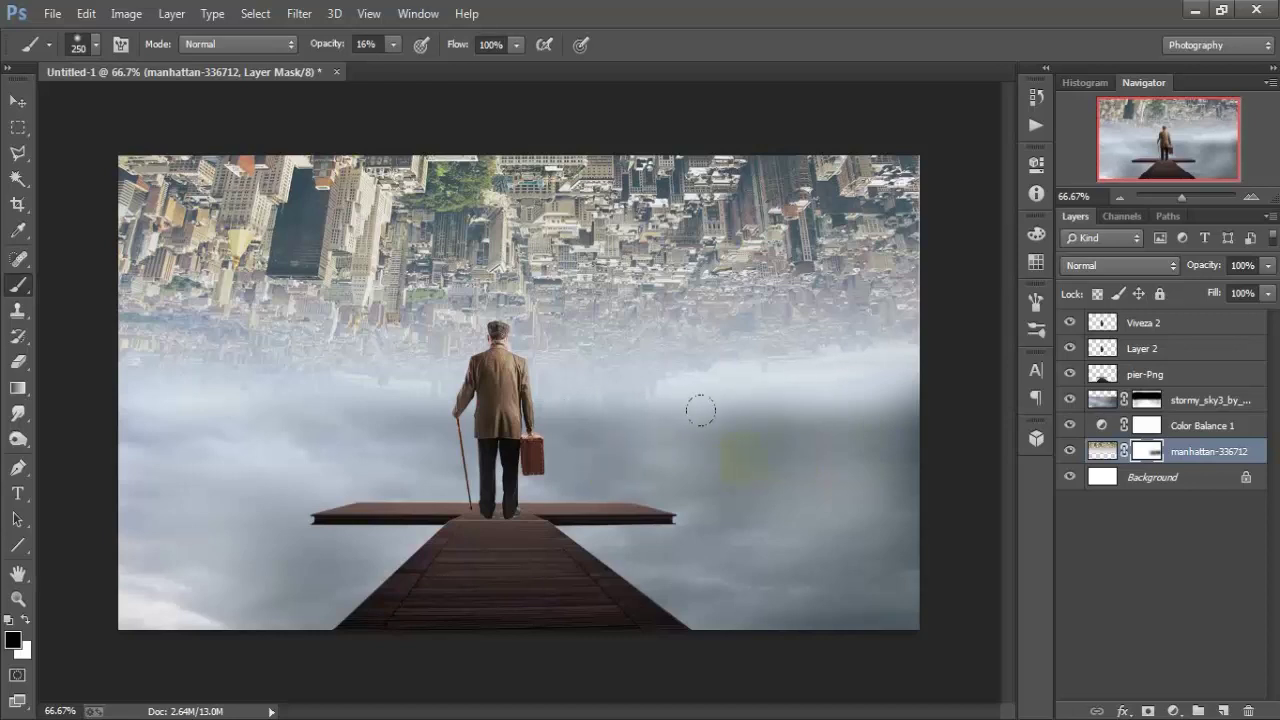
pyautogui.moveTo(565, 407)
pyautogui.mouseDown()
pyautogui.moveTo(200, 397)
pyautogui.moveTo(648, 418)
pyautogui.mouseUp()
pyautogui.moveTo(806, 425)
pyautogui.mouseDown()
pyautogui.moveTo(326, 402)
pyautogui.moveTo(177, 380)
pyautogui.moveTo(157, 531)
pyautogui.moveTo(694, 428)
pyautogui.mouseUp()
# - Return to the sky mask, compare the sky layer, and dab the mask over the right clouds
pyautogui.click(1145, 400)
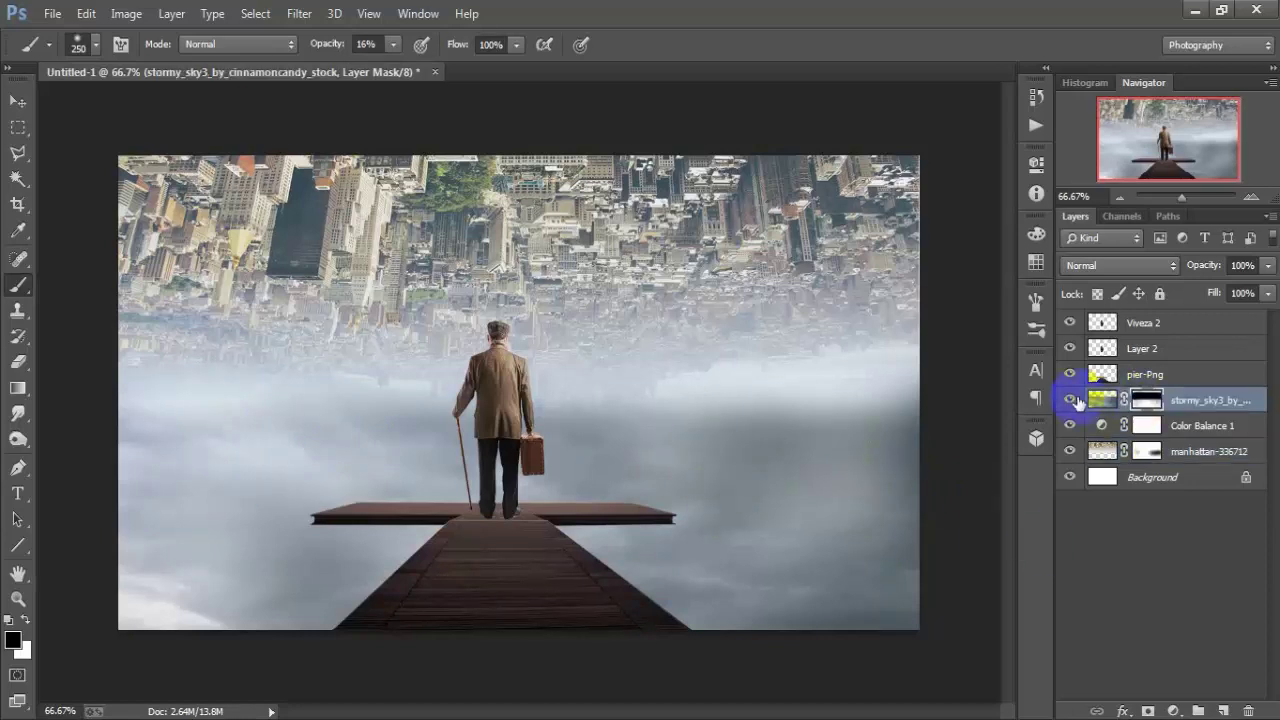
pyautogui.click(1070, 399)
pyautogui.click(1070, 399)
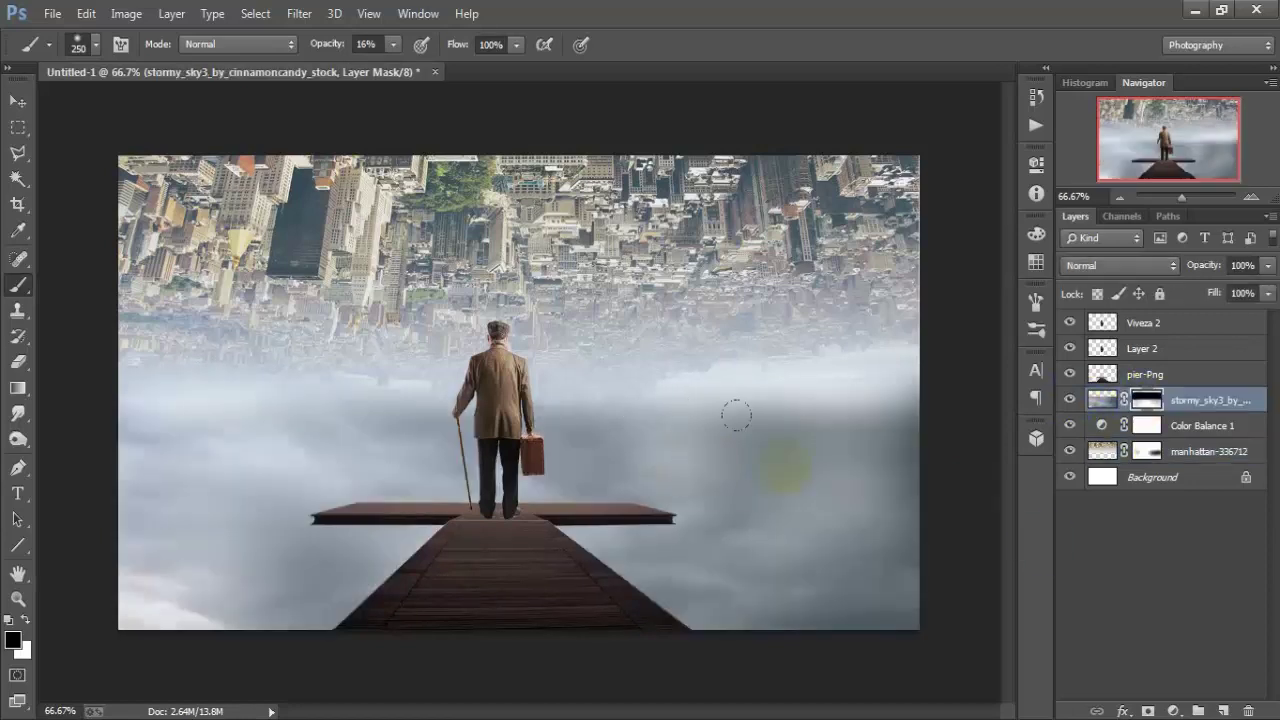
pyautogui.click(752, 463)
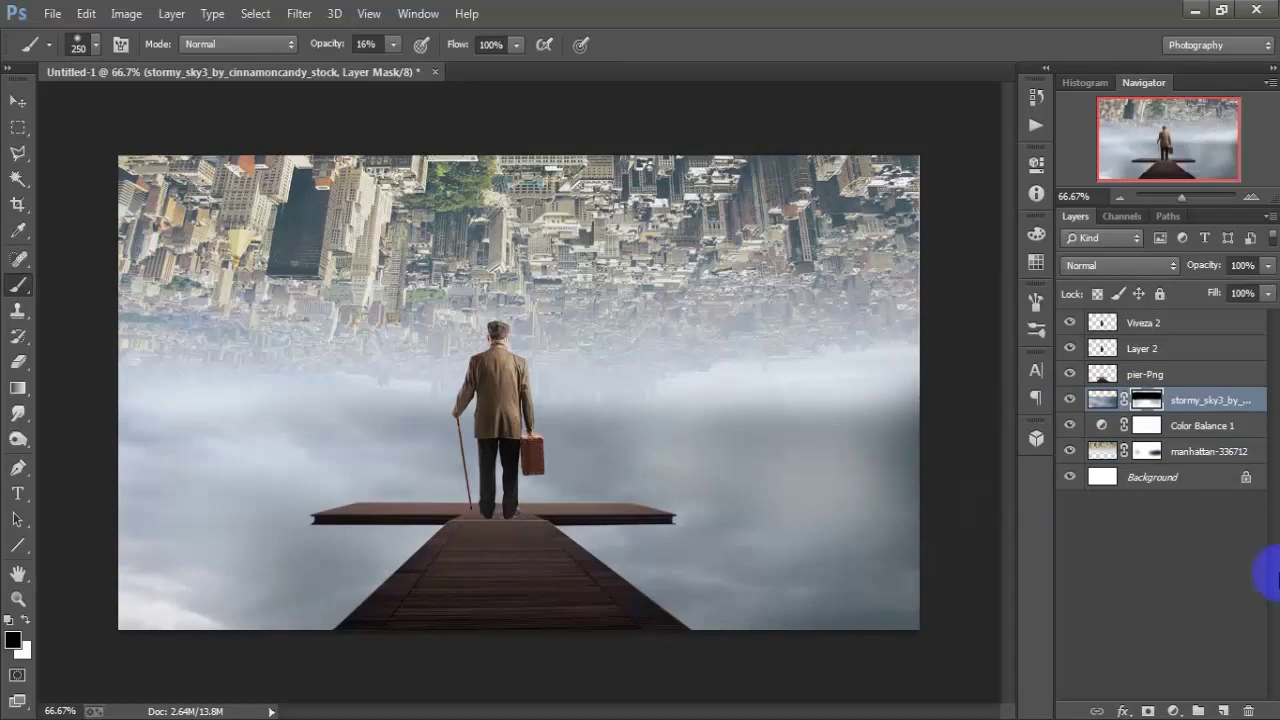
pyautogui.click(17, 102)
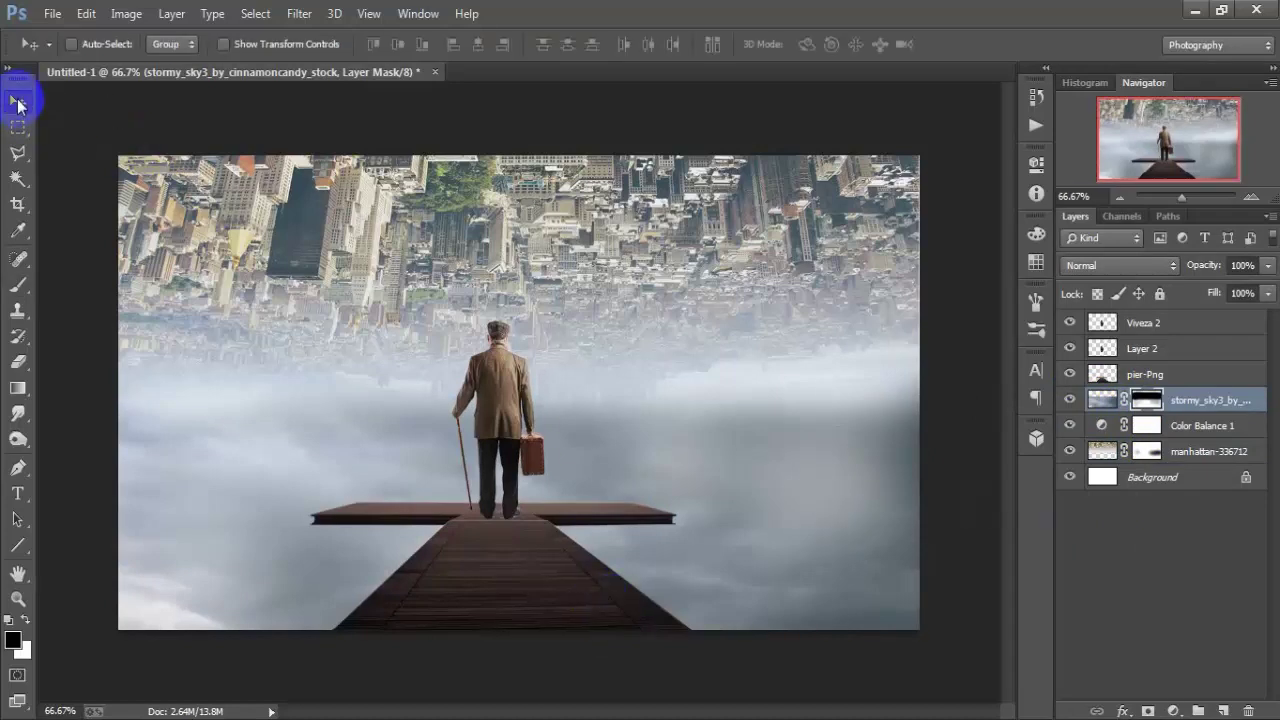
# - Place flying_birds_02, shifted left and down and widened slightly around the old man
pyautogui.click(497, 418)
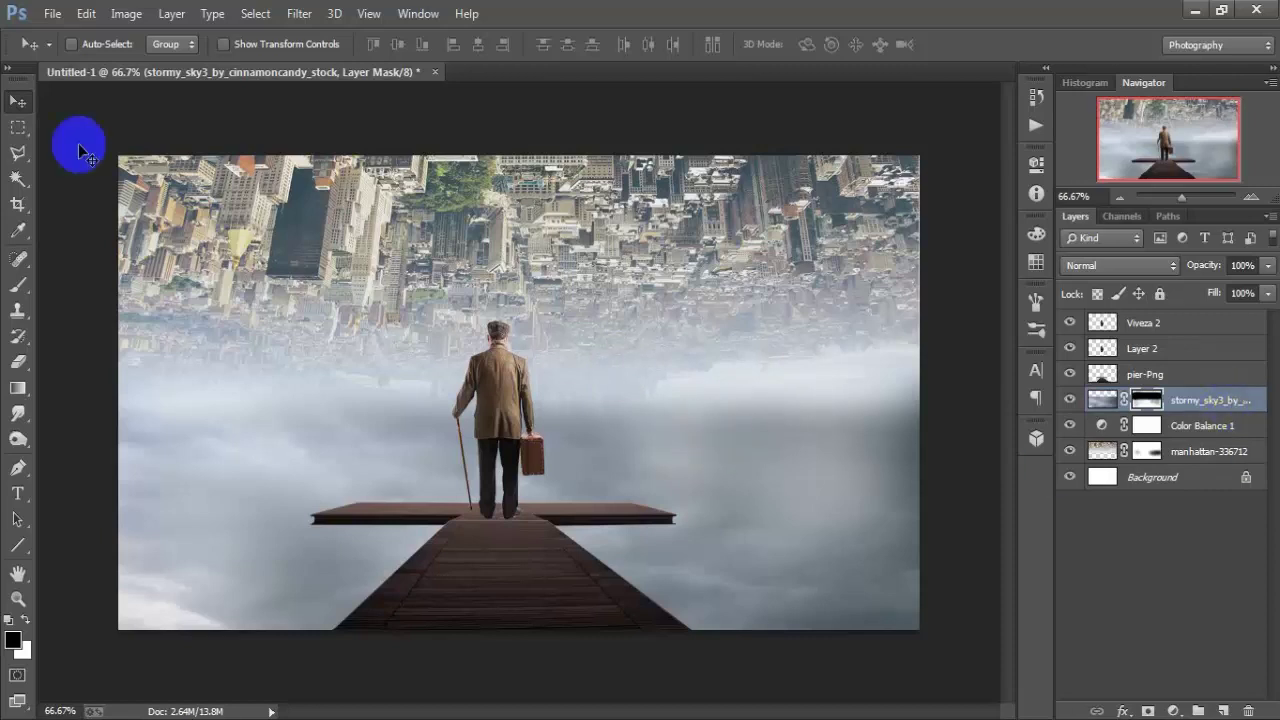
pyautogui.click(50, 14)
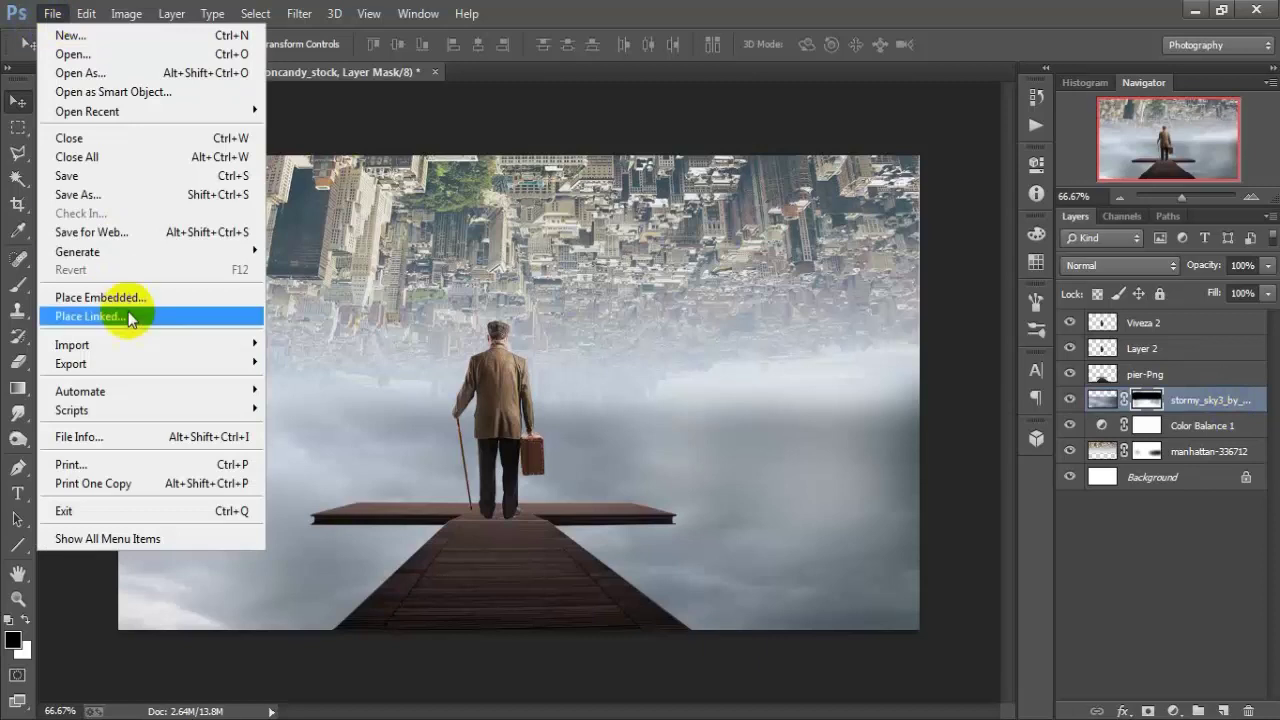
pyautogui.click(240, 322)
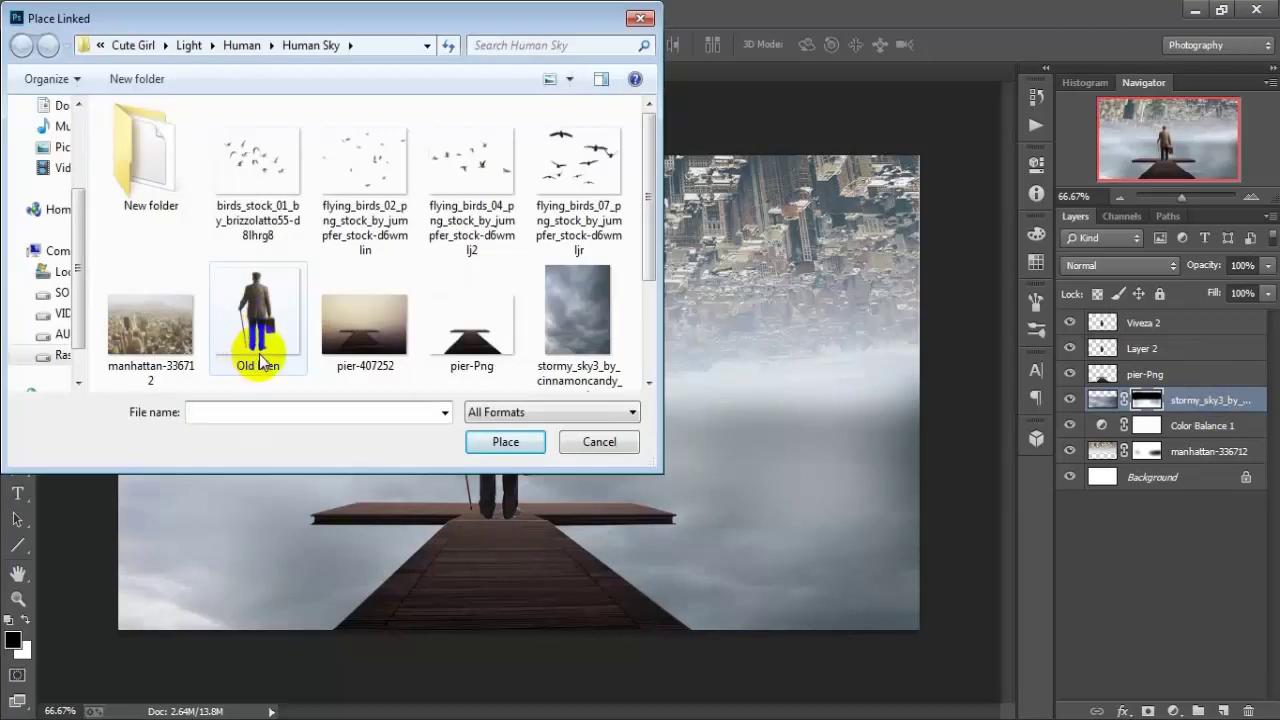
pyautogui.click(368, 162)
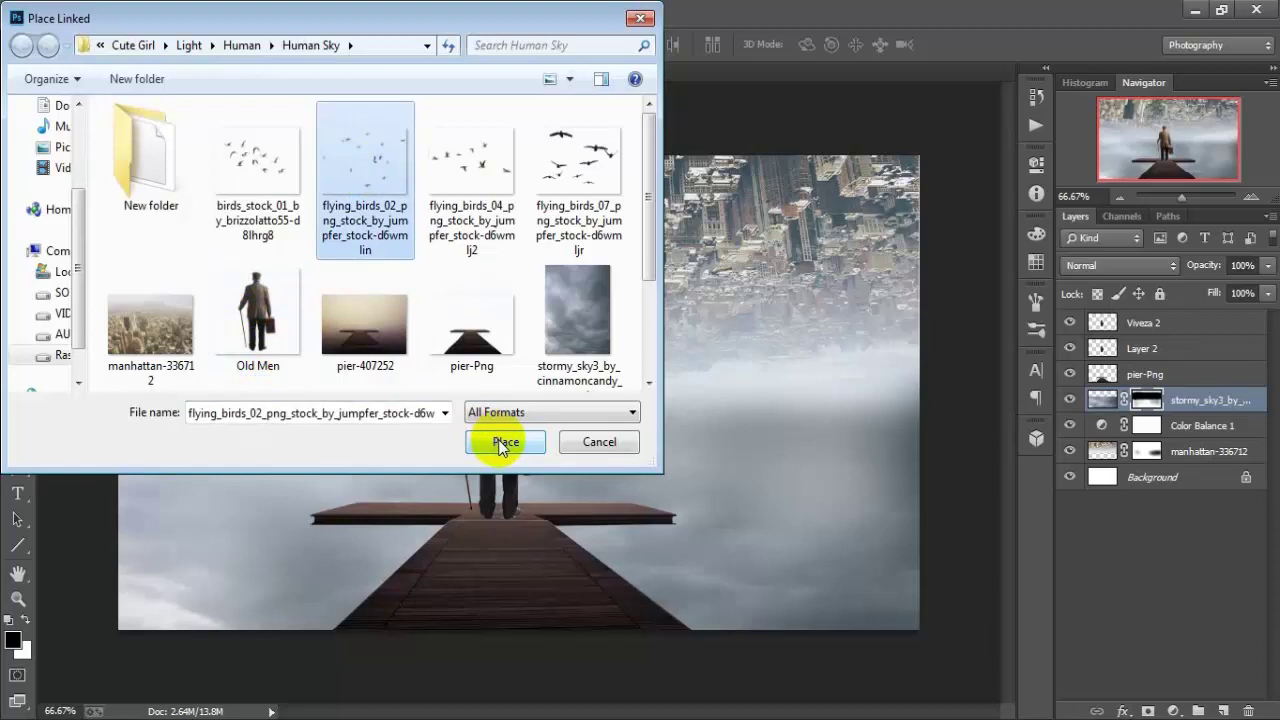
pyautogui.click(499, 441)
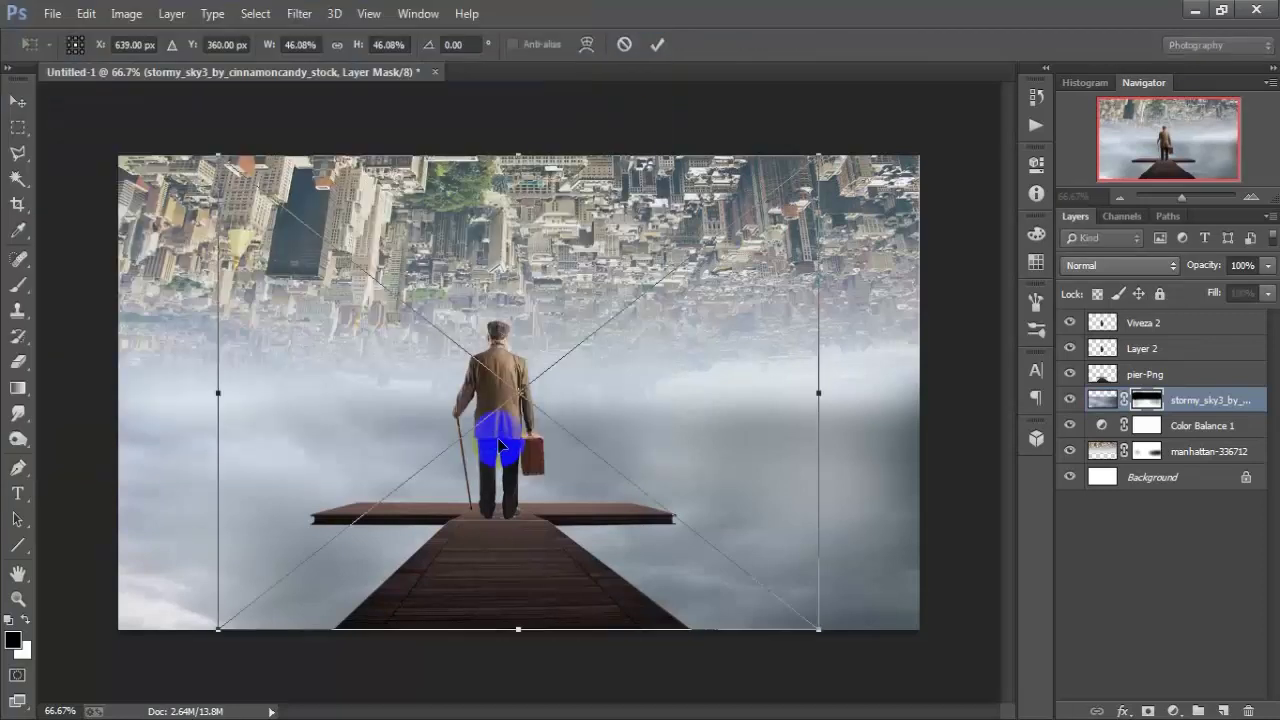
pyautogui.moveTo(349, 429)
pyautogui.mouseDown()
pyautogui.moveTo(323, 449)
pyautogui.moveTo(325, 510)
pyautogui.mouseUp()
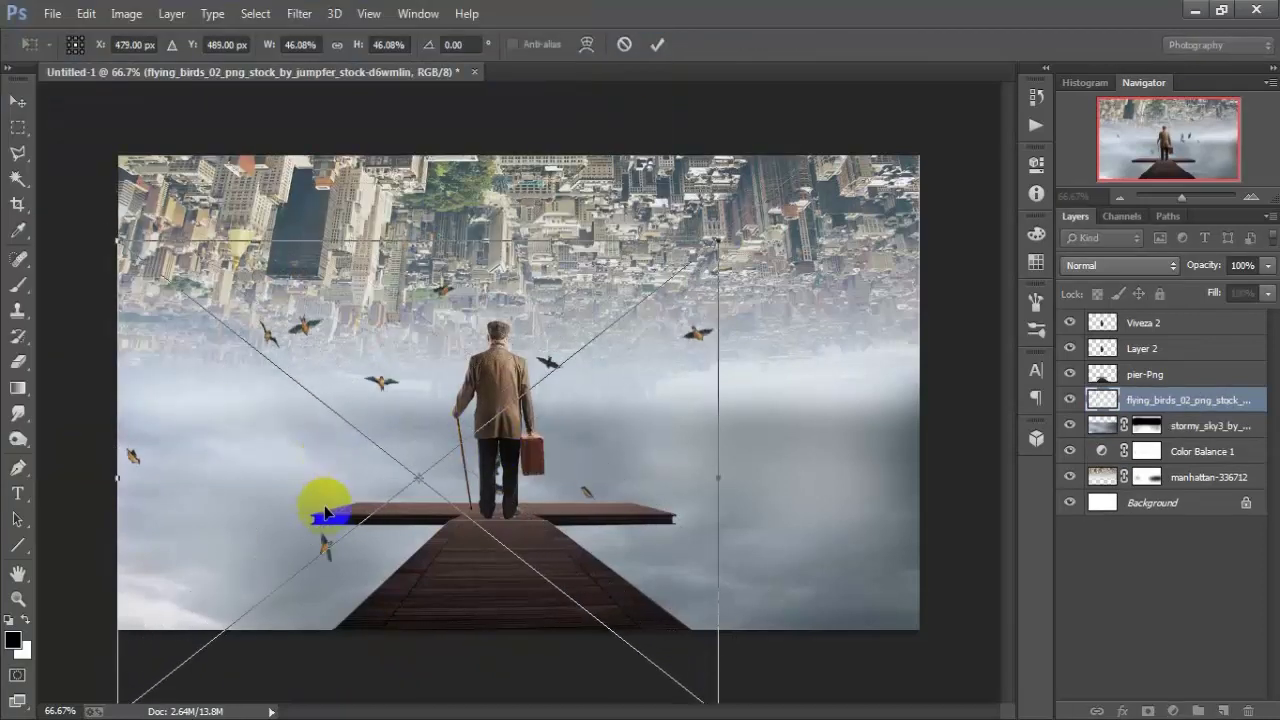
pyautogui.moveTo(717, 470)
pyautogui.mouseDown()
pyautogui.moveTo(751, 477)
pyautogui.moveTo(729, 483)
pyautogui.mouseUp()
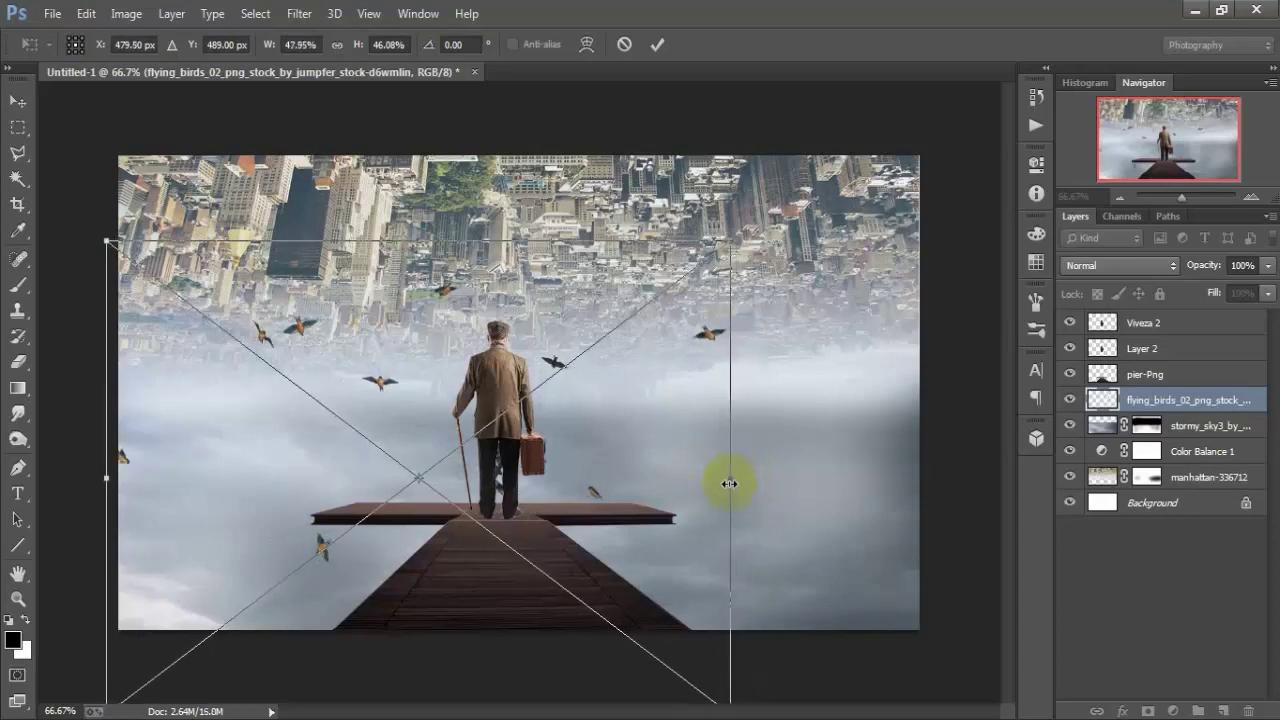
pyautogui.moveTo(660, 447); pyautogui.dragTo(665, 451)
pyautogui.press('Right')
pyautogui.press('Right')
pyautogui.press('Right')
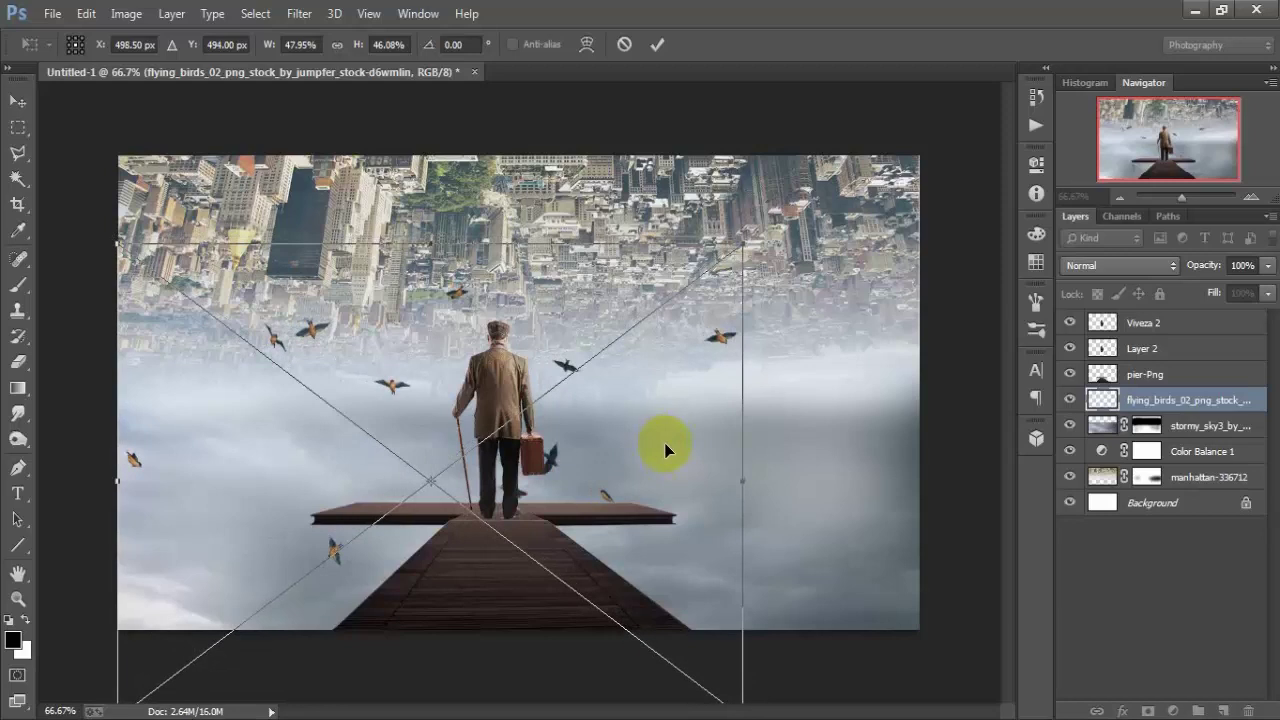
pyautogui.moveTo(579, 591)
pyautogui.mouseDown()
pyautogui.moveTo(592, 590)
pyautogui.moveTo(580, 571)
pyautogui.moveTo(590, 560)
pyautogui.moveTo(576, 584)
pyautogui.mouseUp()
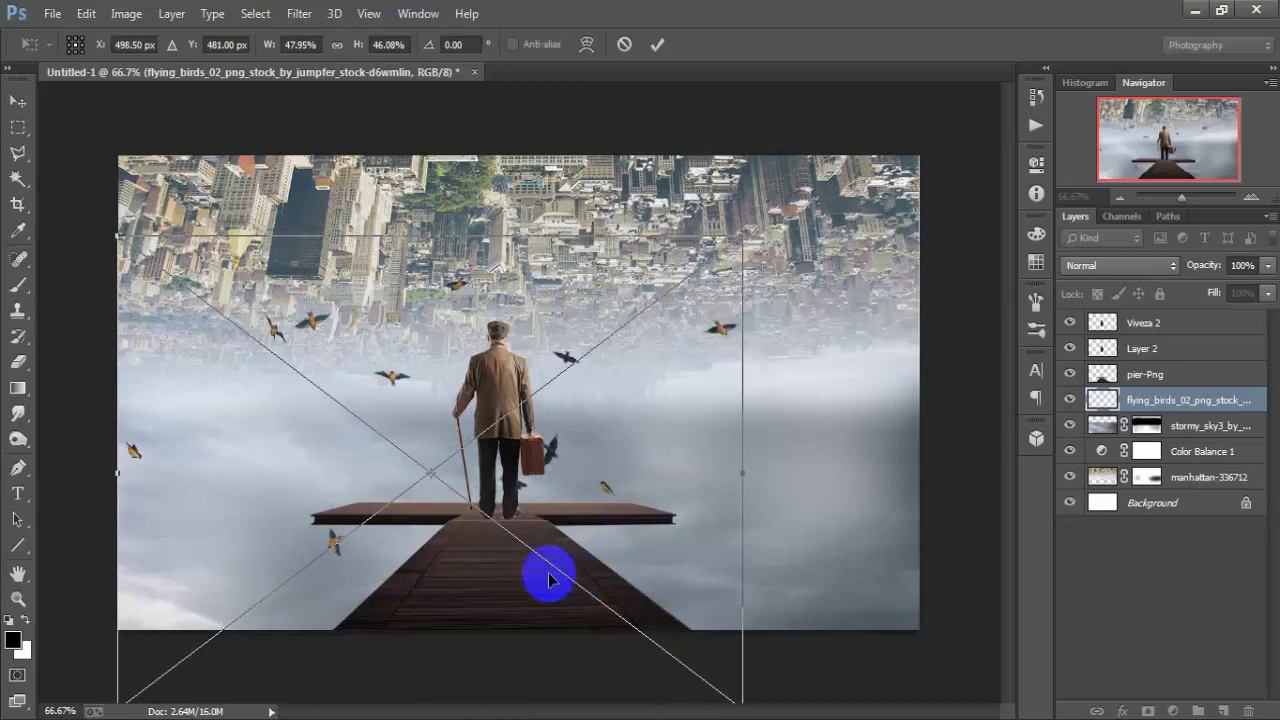
pyautogui.click(658, 46)
# - Rasterize the flying birds layer
pyautogui.click(1232, 405)
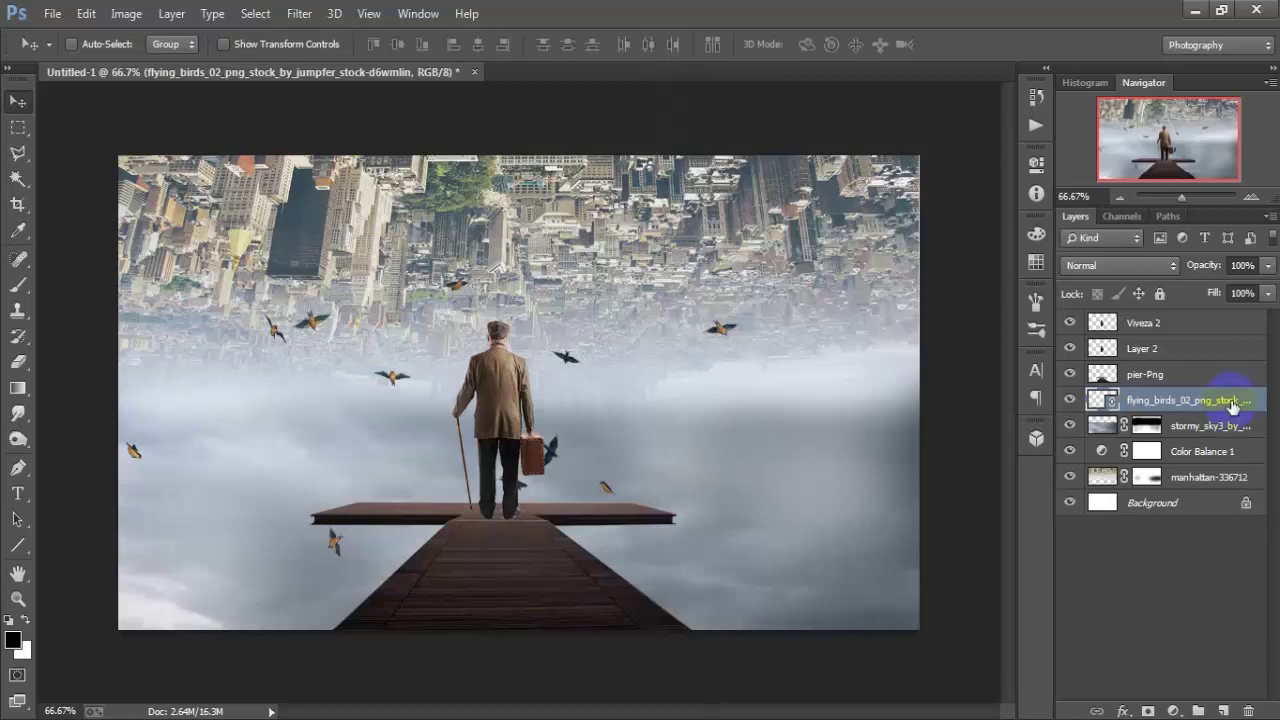
pyautogui.rightClick(1235, 405)
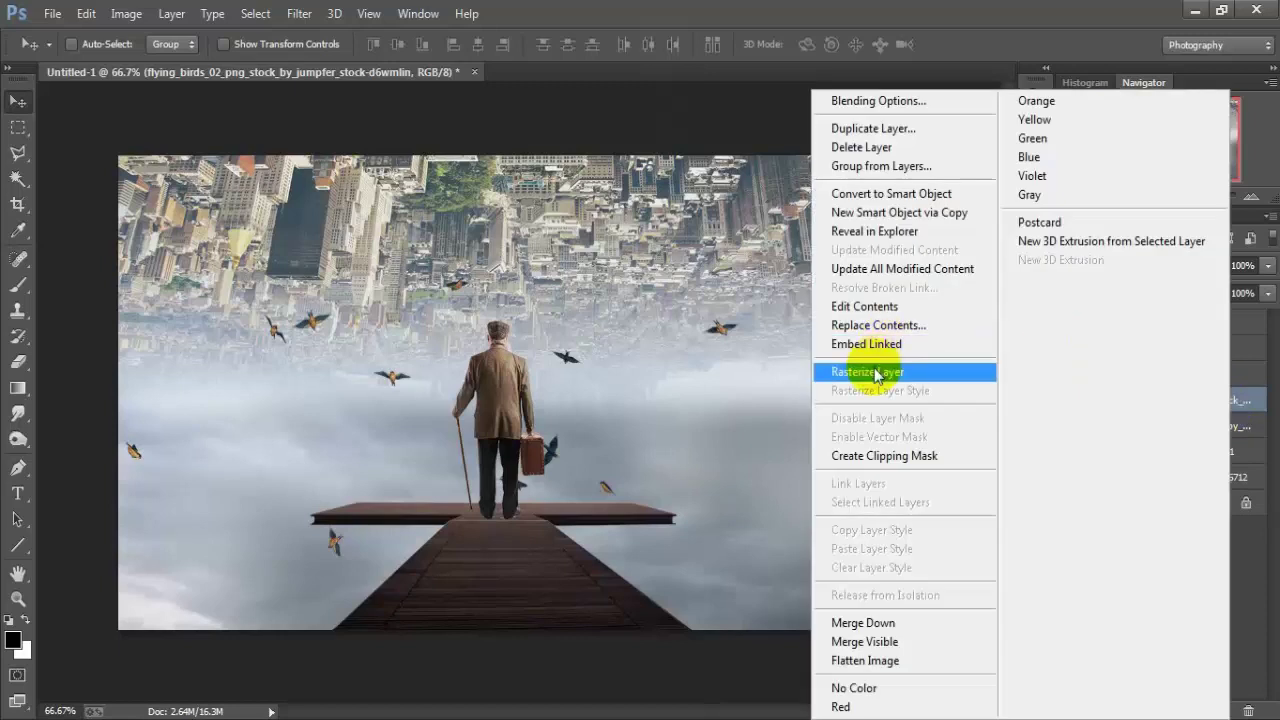
pyautogui.click(874, 372)
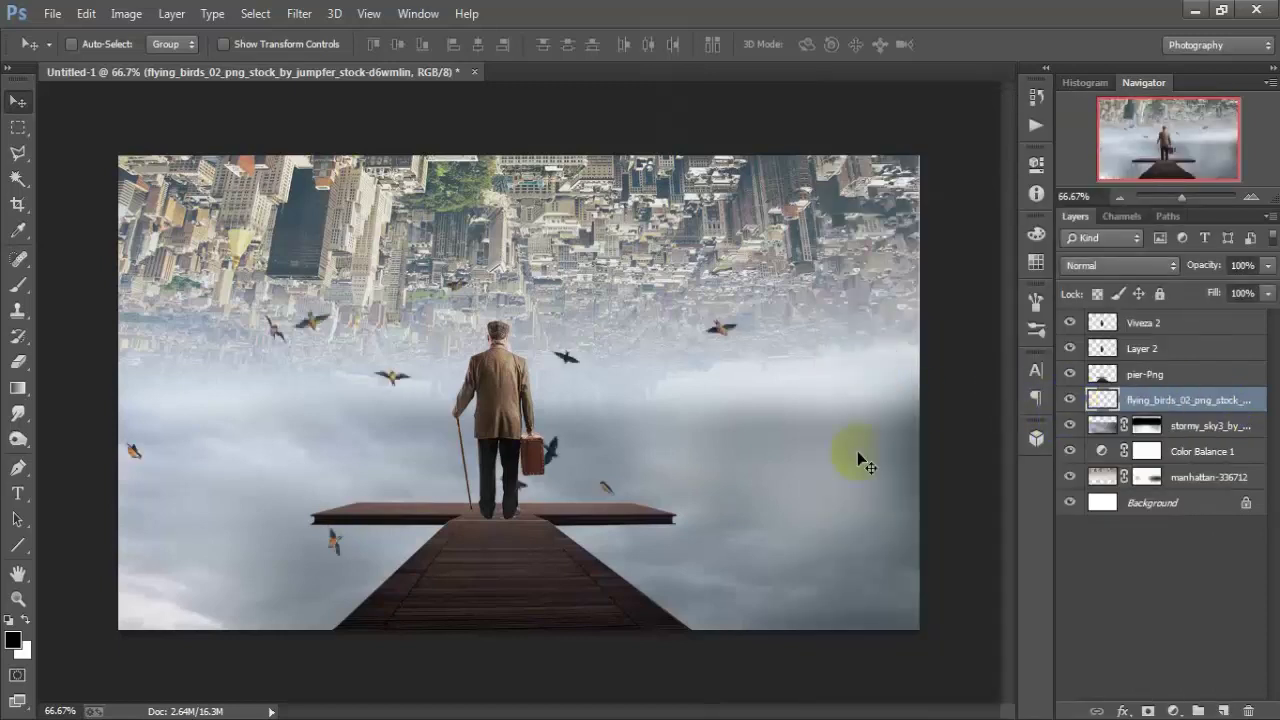
# - Add a Curves adjustment clipped to the birds, darkening midtones (Input 146, Output 113)
pyautogui.click(1174, 711)
pyautogui.click(1235, 395)
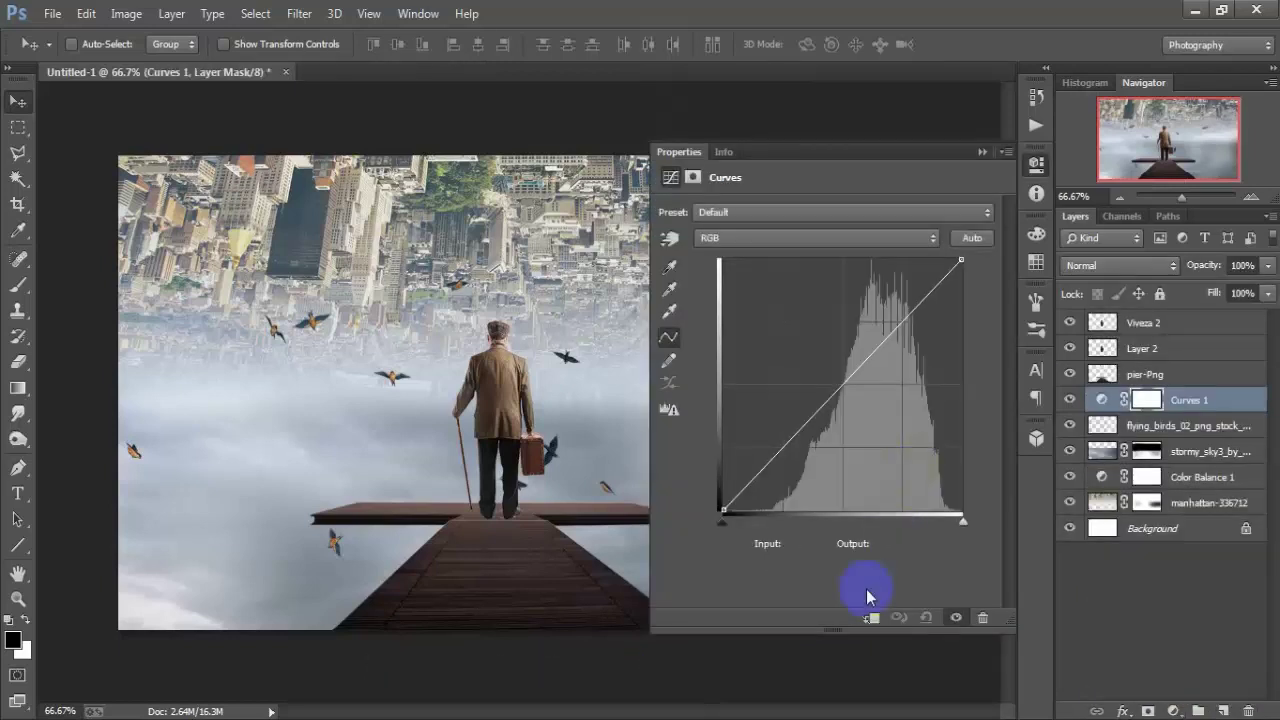
pyautogui.click(872, 619)
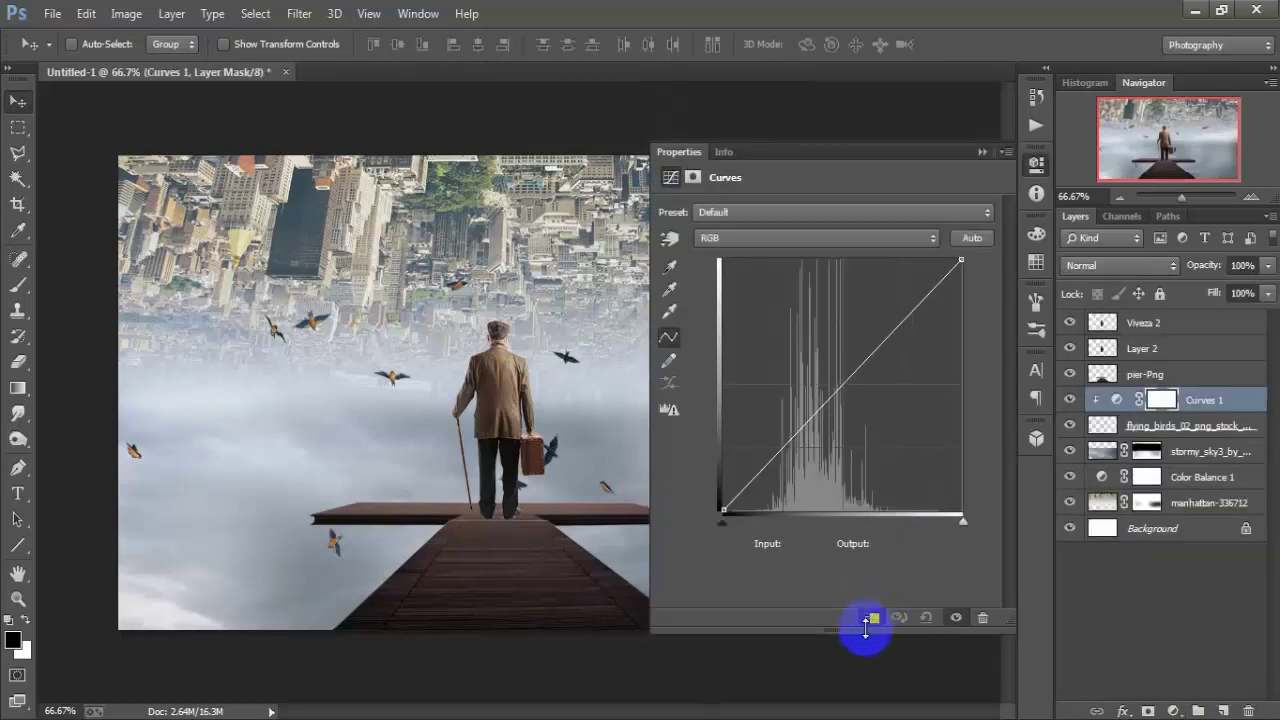
pyautogui.moveTo(843, 385); pyautogui.dragTo(860, 401)
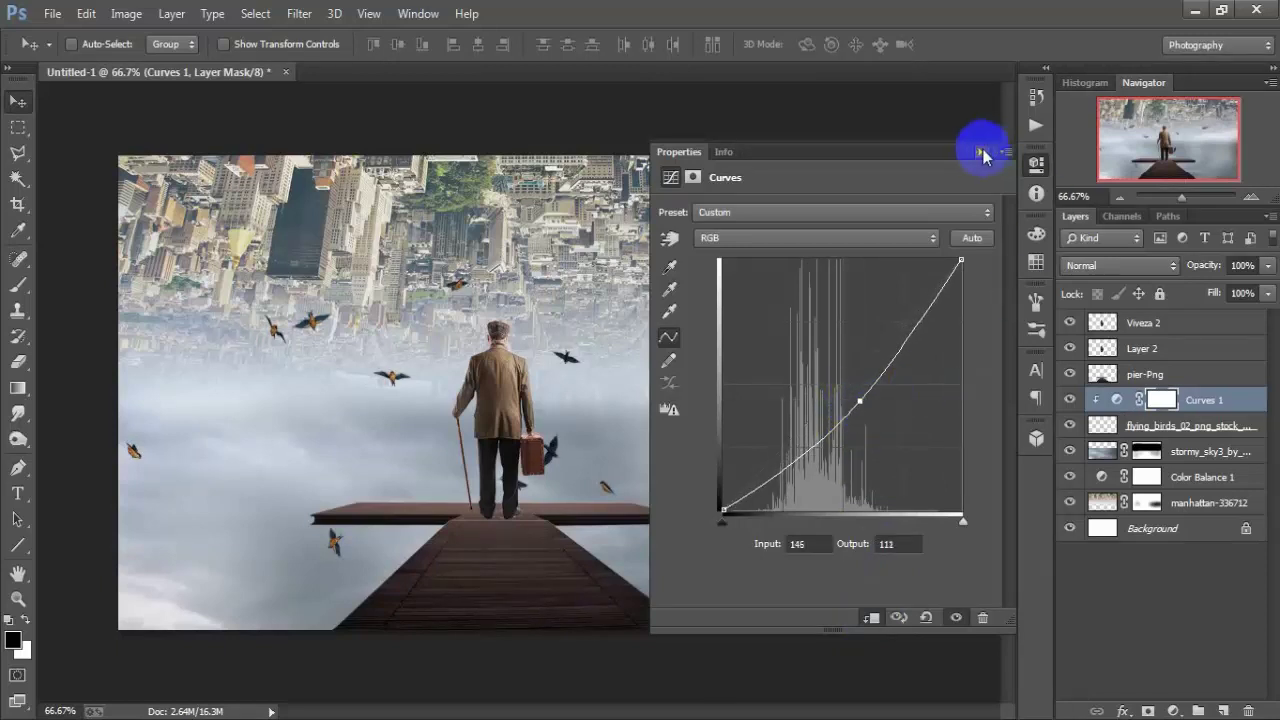
pyautogui.click(981, 152)
pyautogui.click(1070, 400)
pyautogui.click(1070, 400)
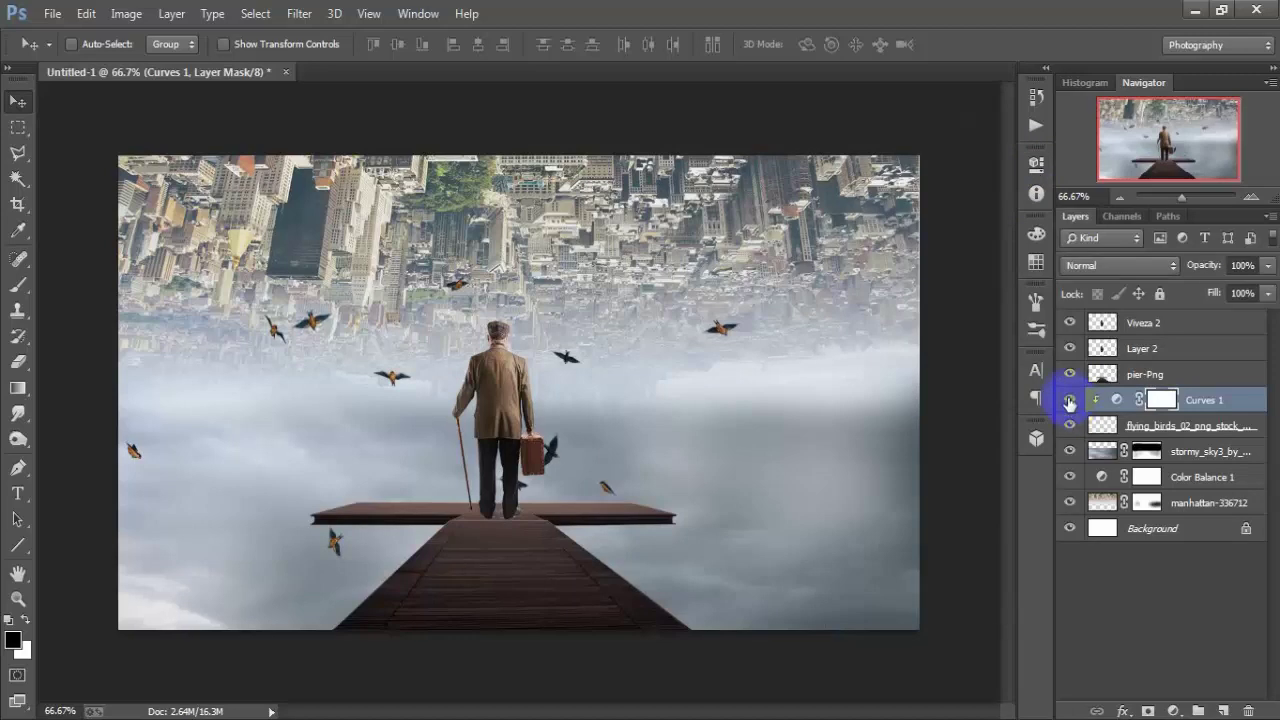
pyautogui.click(1198, 330)
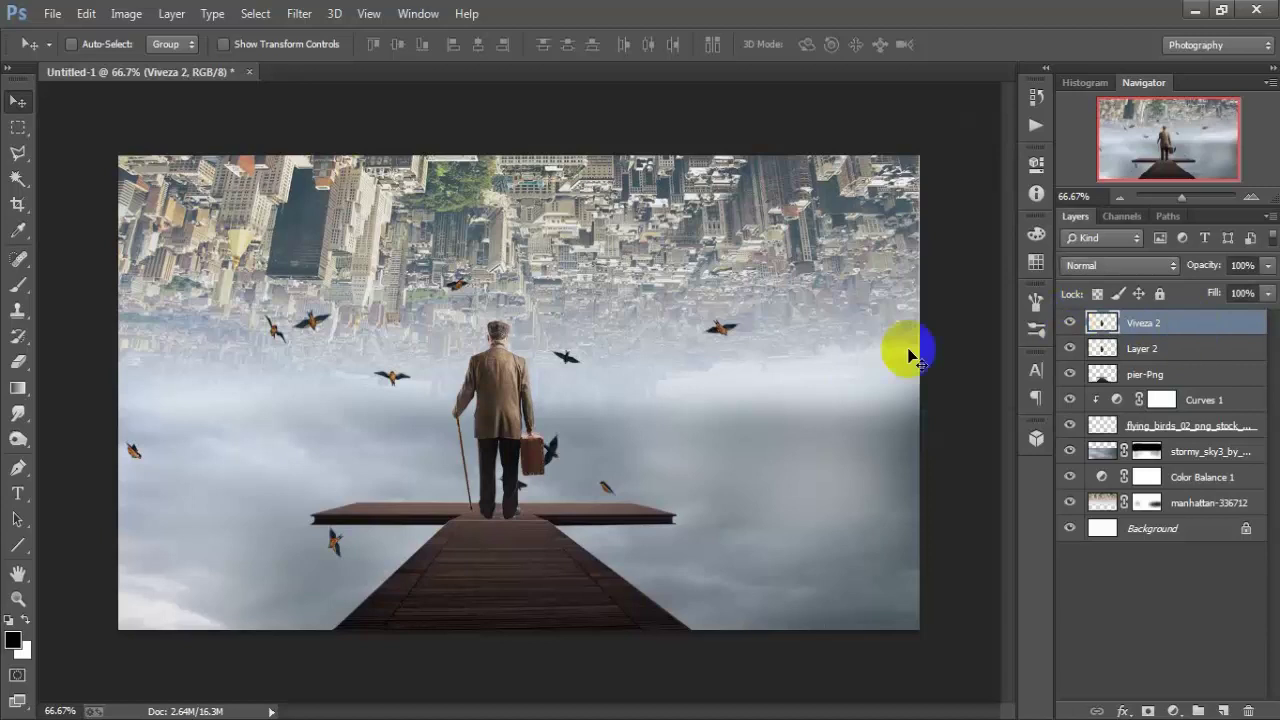
# - Duplicate Viveza 2 below the original and distort the copy upside down beneath the man's feet
pyautogui.hotkey('ctrl', 'j')
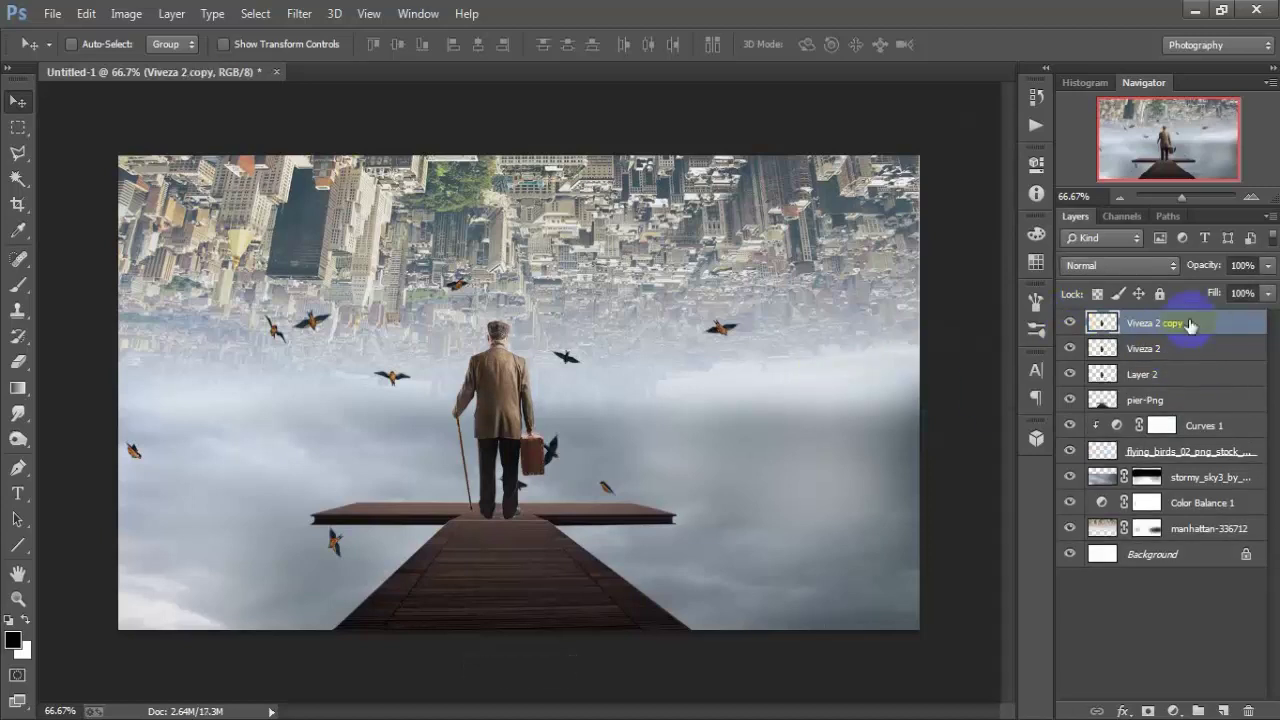
pyautogui.moveTo(1199, 325); pyautogui.dragTo(1201, 361)
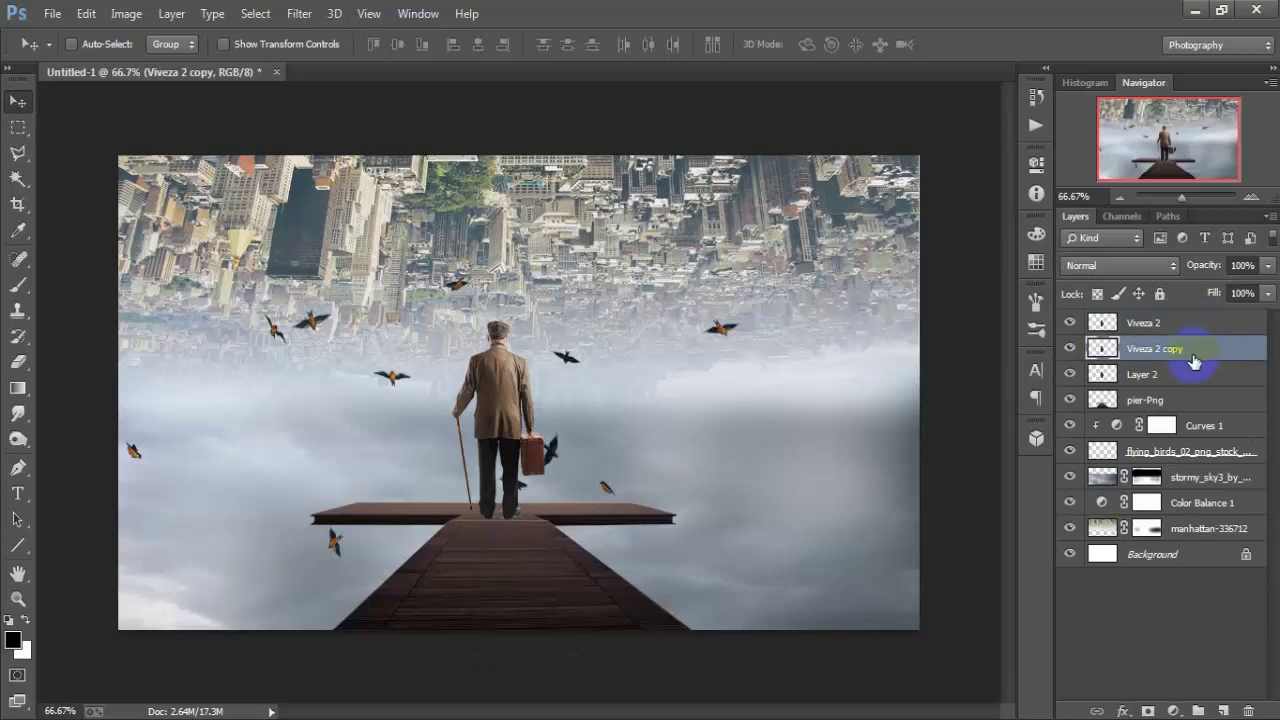
pyautogui.hotkey('ctrl', 't')
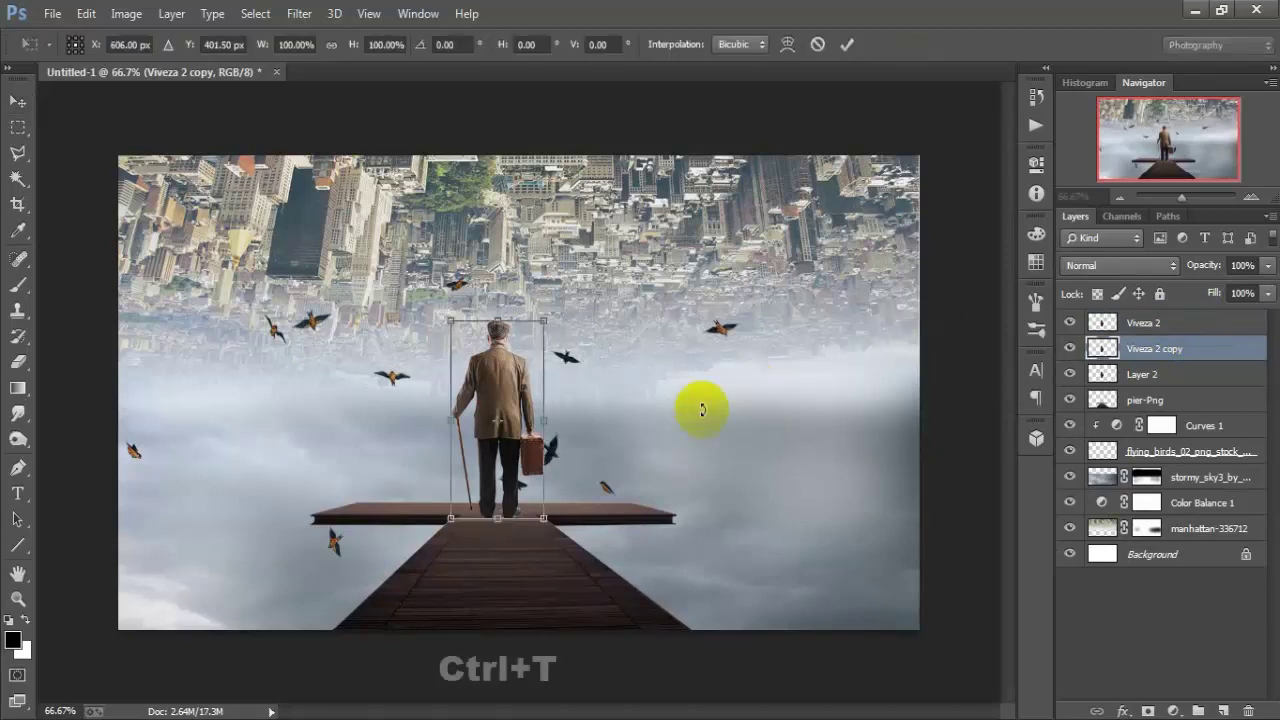
pyautogui.rightClick(524, 349)
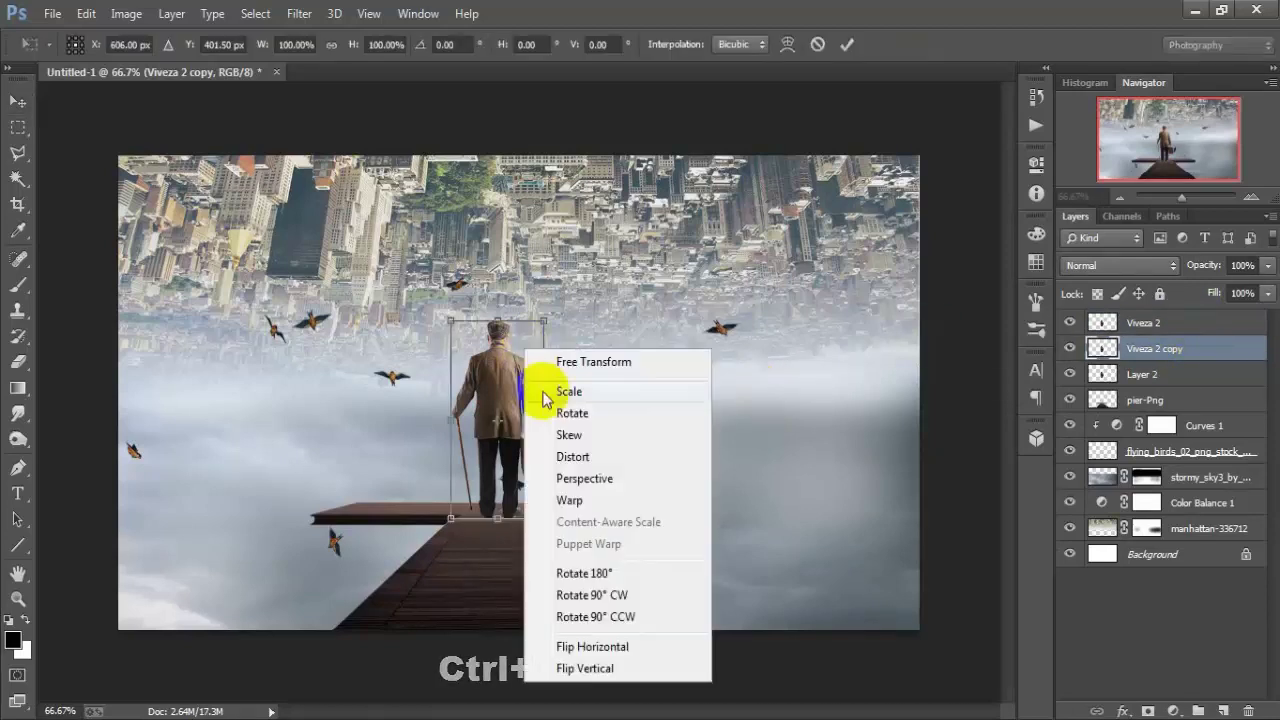
pyautogui.click(663, 455)
pyautogui.moveTo(498, 321); pyautogui.dragTo(501, 662)
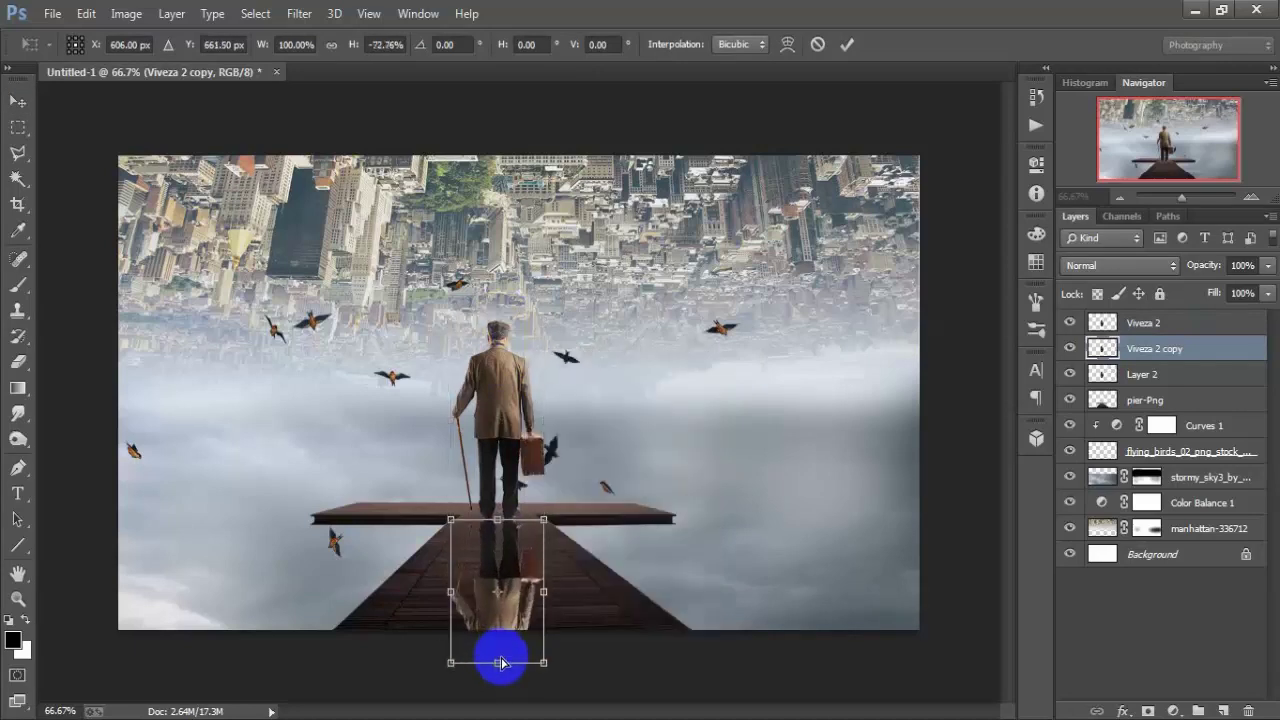
pyautogui.moveTo(502, 667); pyautogui.dragTo(507, 672)
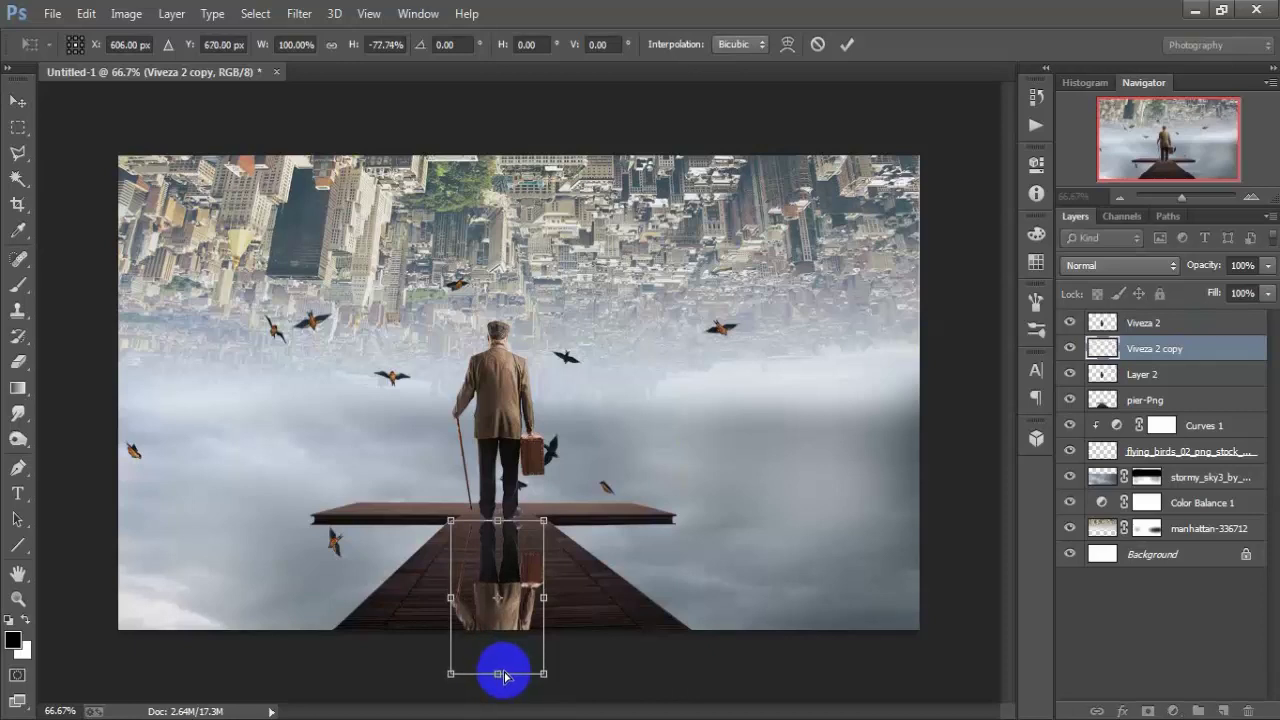
pyautogui.press('Up')
pyautogui.press('Up')
pyautogui.press('Up')
pyautogui.press('Up')
pyautogui.press('Up')
pyautogui.press('Up')
pyautogui.press('Up')
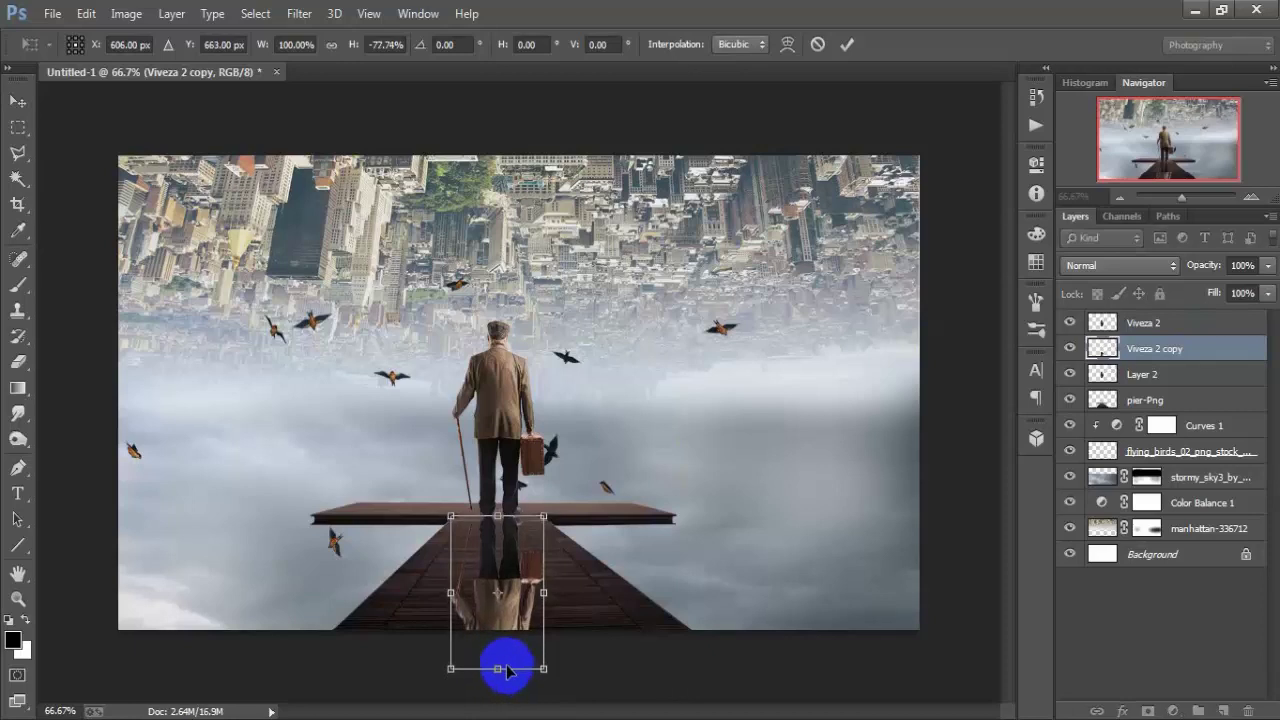
pyautogui.press('Up')
pyautogui.press('Up')
pyautogui.press('Up')
pyautogui.press('Up')
pyautogui.press('Up')
pyautogui.press('Up')
pyautogui.press('Up')
pyautogui.press('Up')
pyautogui.press('Up')
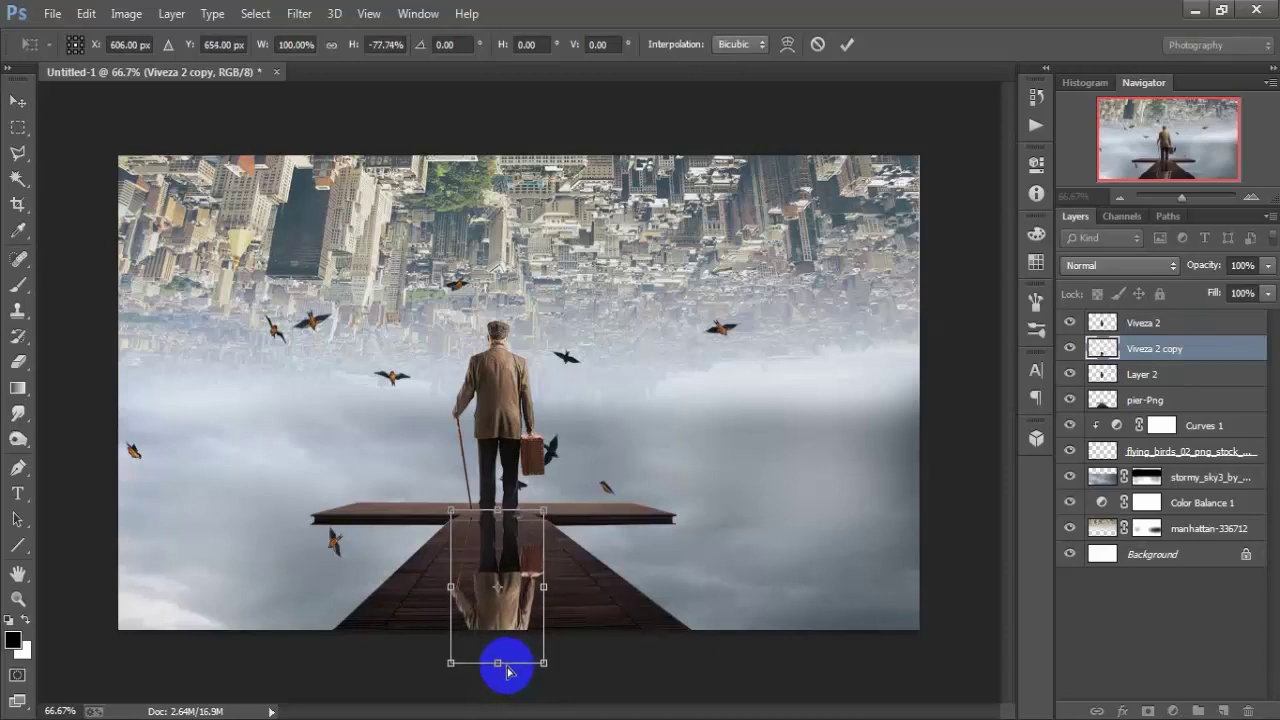
pyautogui.moveTo(507, 670); pyautogui.dragTo(508, 672)
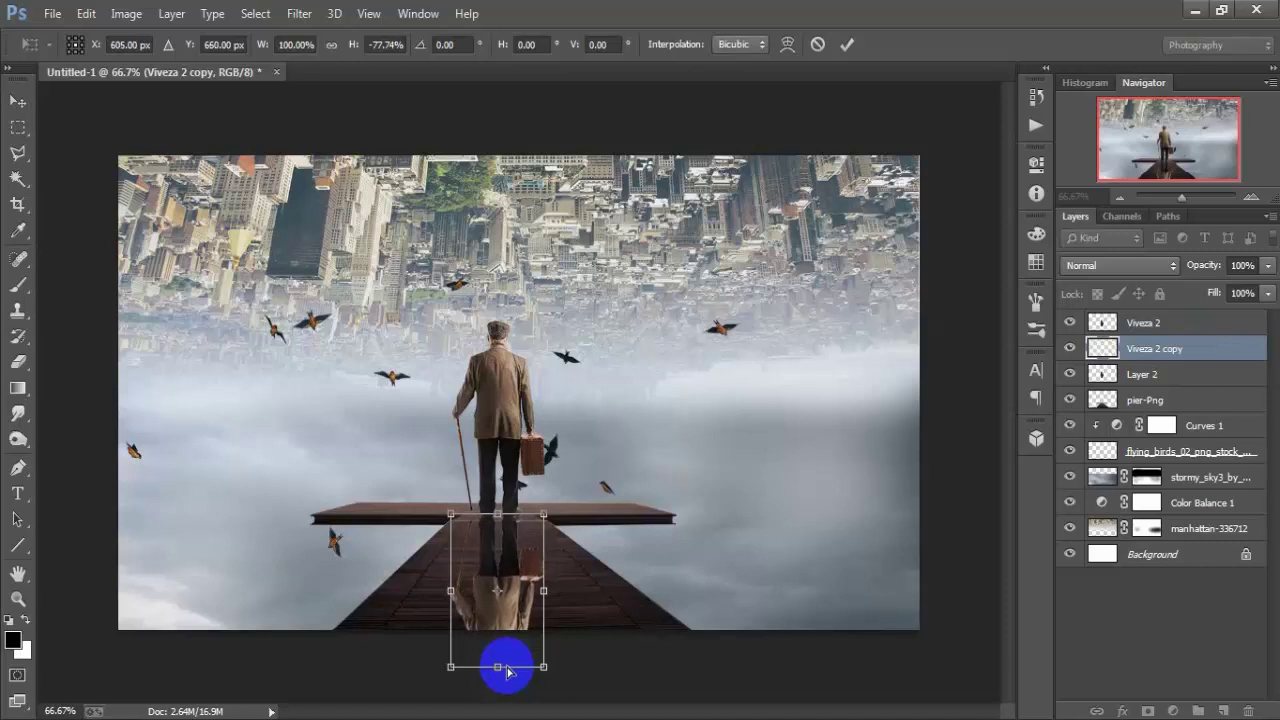
pyautogui.click(846, 46)
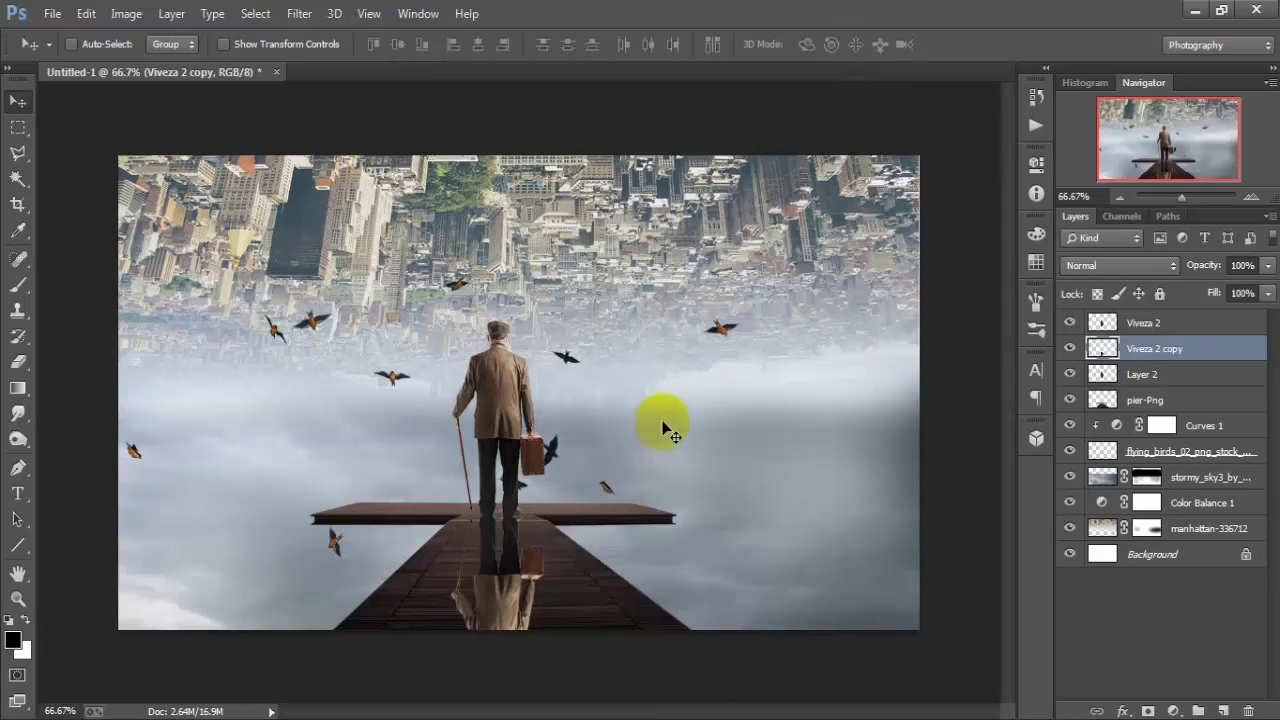
# - Set the Viveza 2 copy's Hue/Saturation Lightness to -100 for a black silhouette
pyautogui.hotkey('ctrl', 'u')
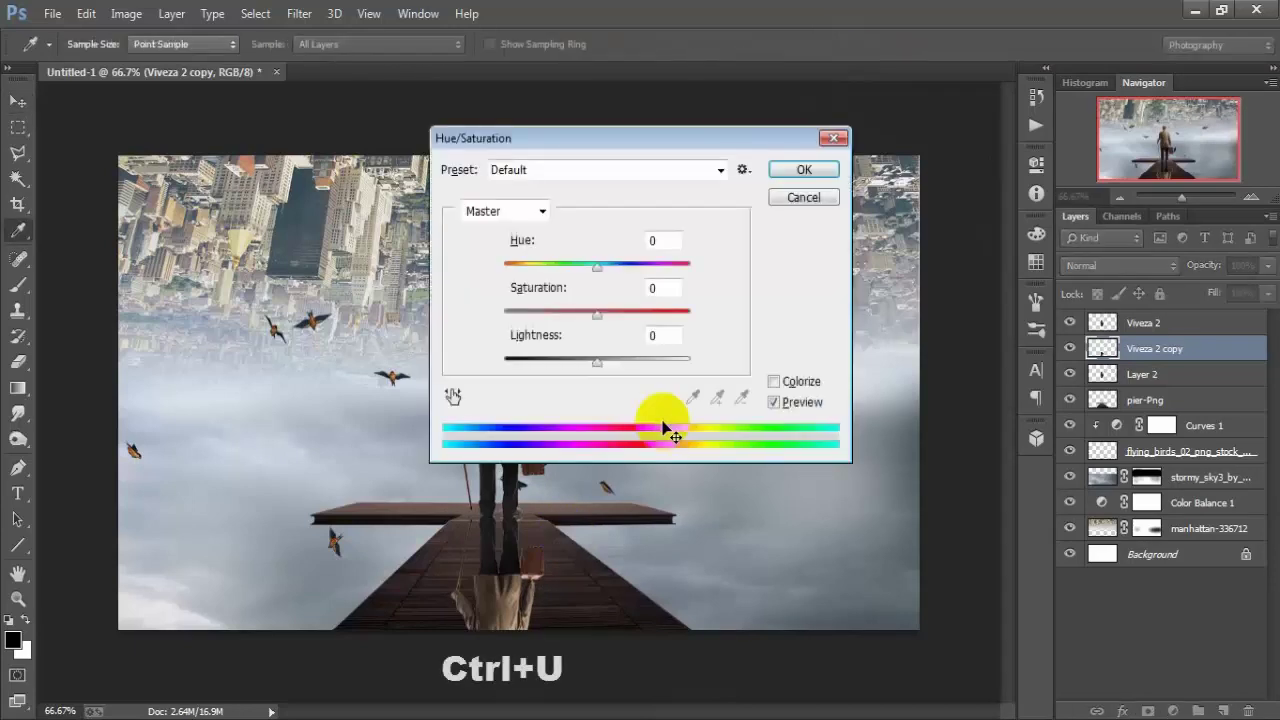
pyautogui.click(598, 362)
pyautogui.moveTo(598, 362); pyautogui.dragTo(510, 366)
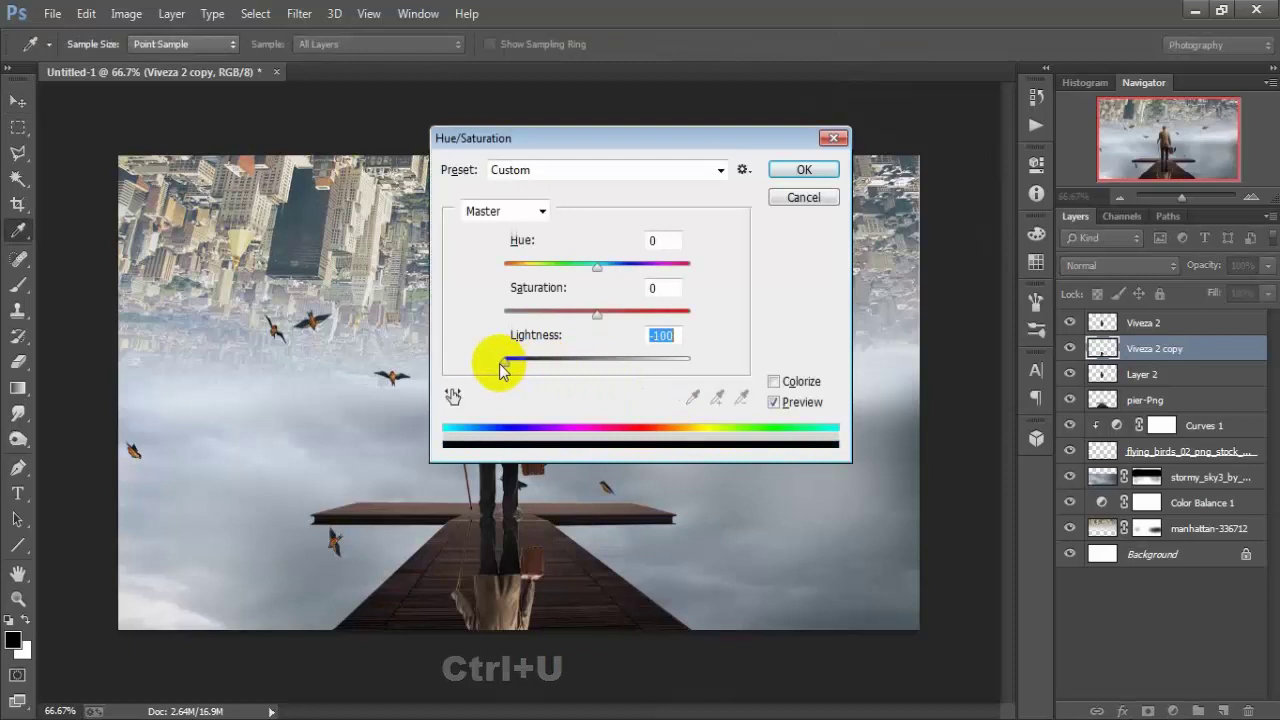
pyautogui.click(805, 170)
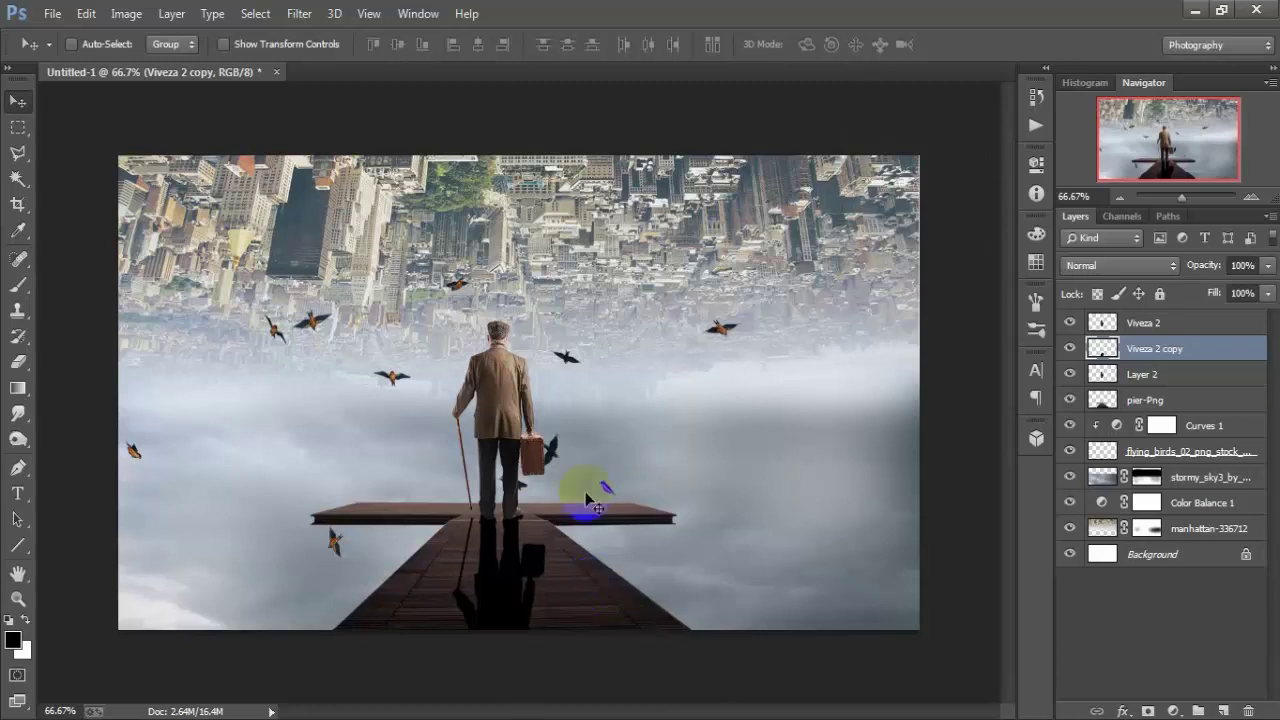
pyautogui.click(300, 14)
pyautogui.moveTo(410, 250)
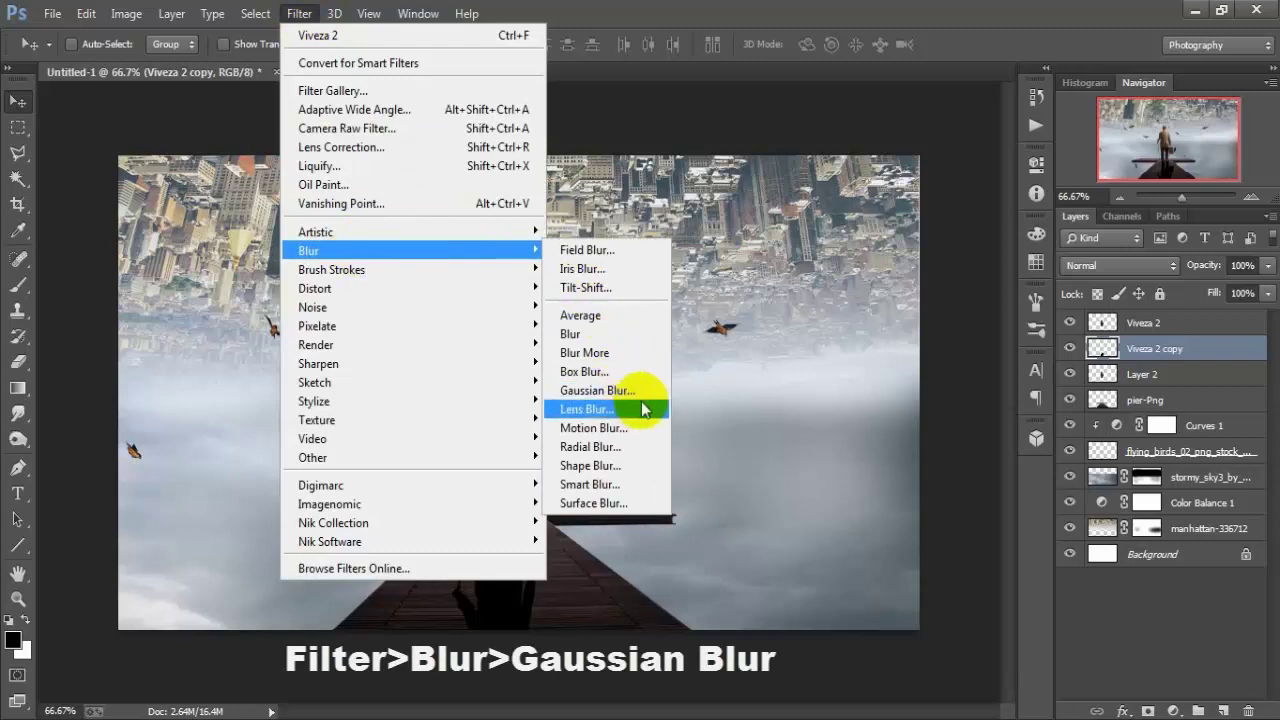
# - Apply a 3 px Gaussian blur to the reflection and set its layer opacity to 57%
pyautogui.click(650, 391)
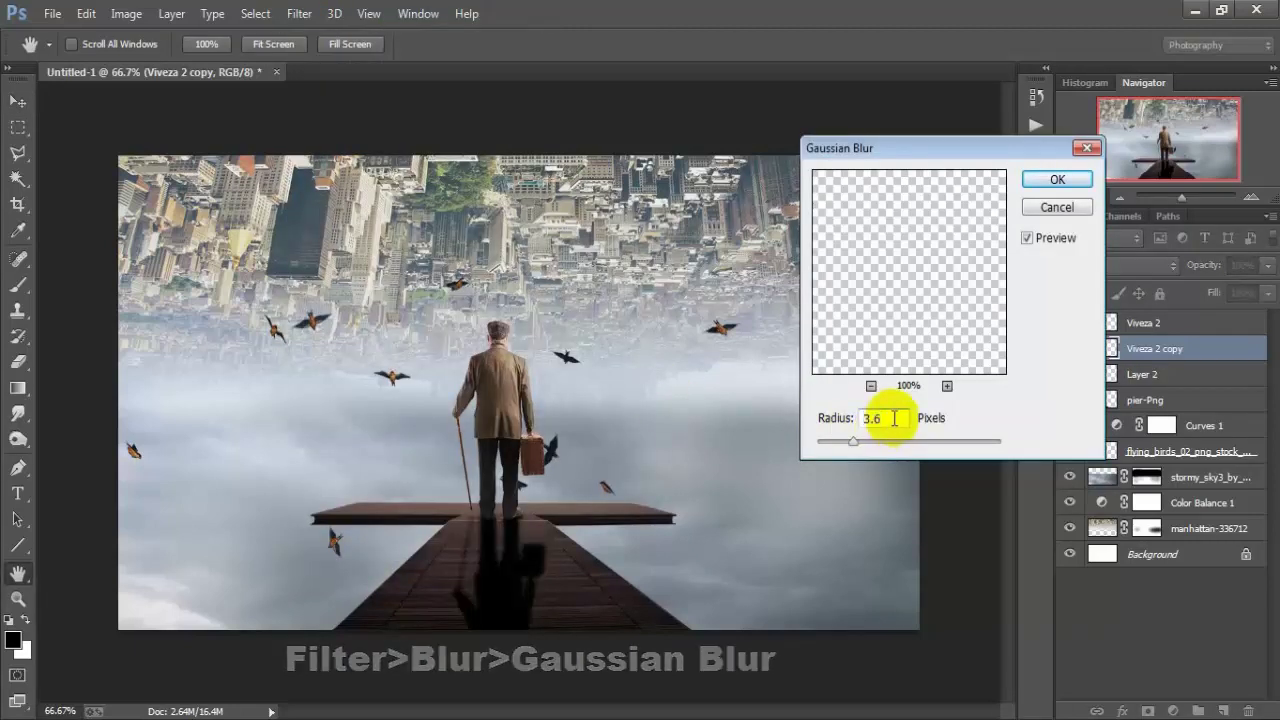
pyautogui.write('3')
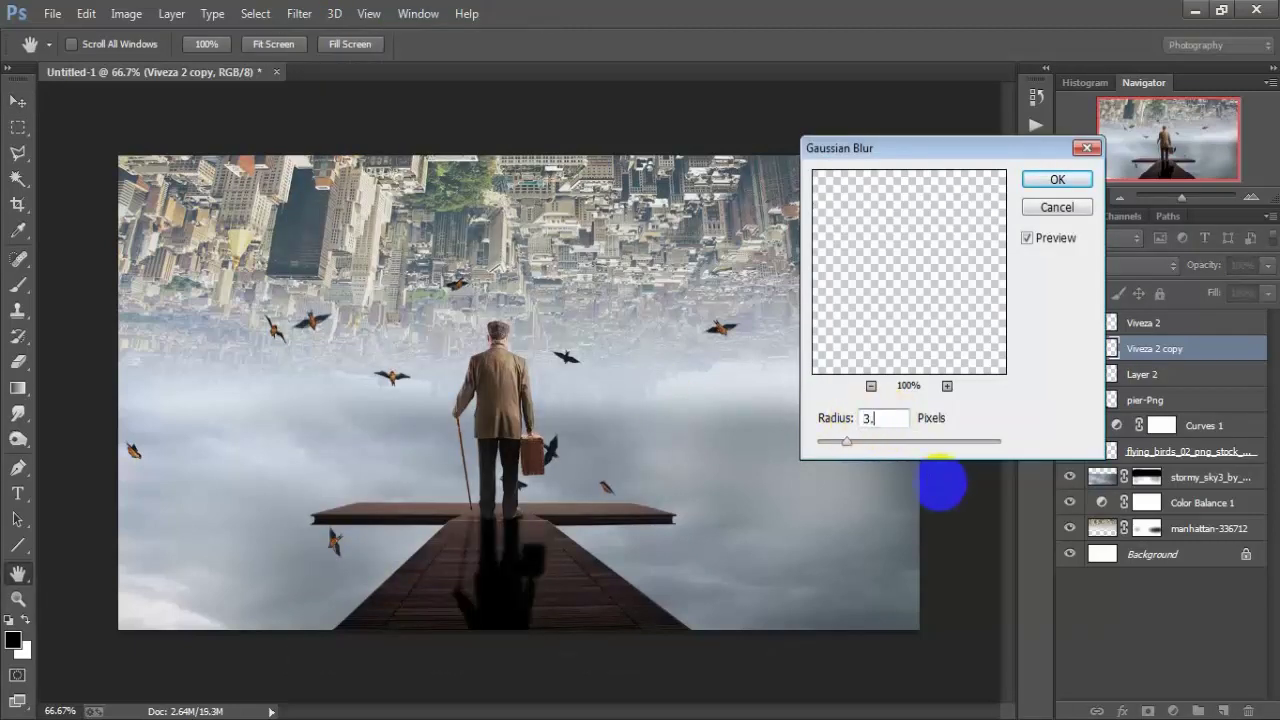
pyautogui.click(1057, 179)
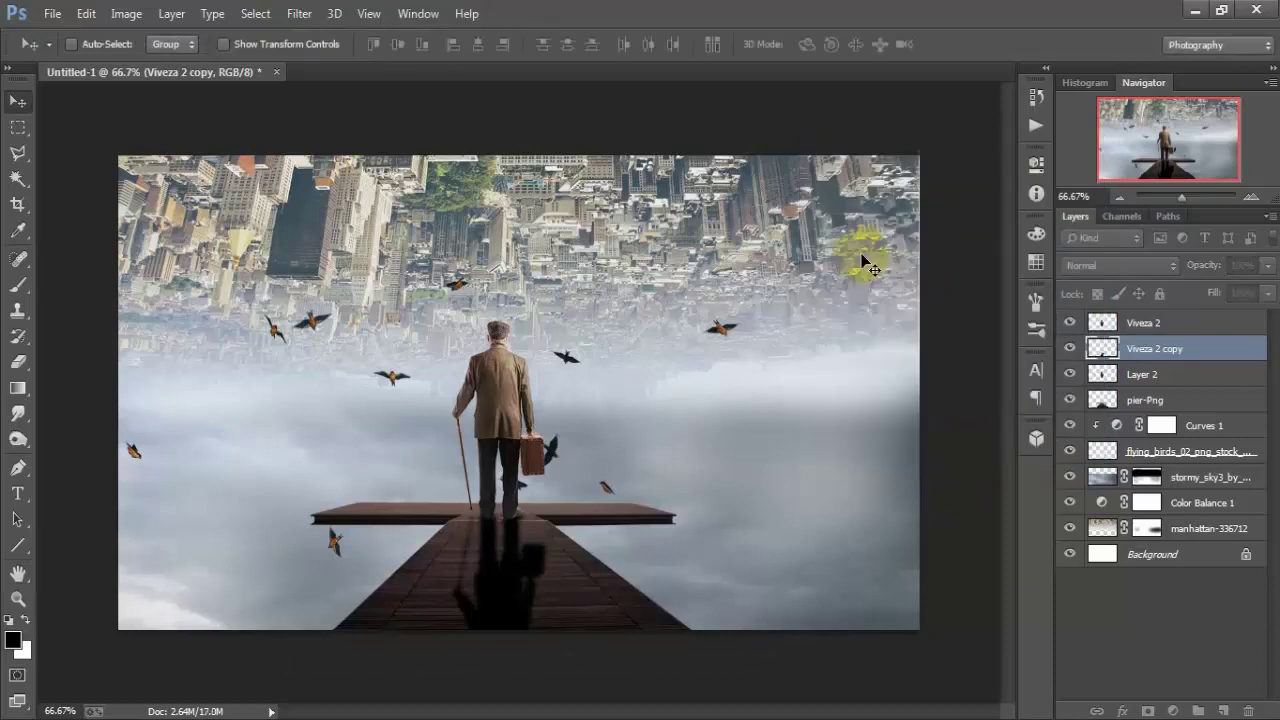
pyautogui.click(1267, 265)
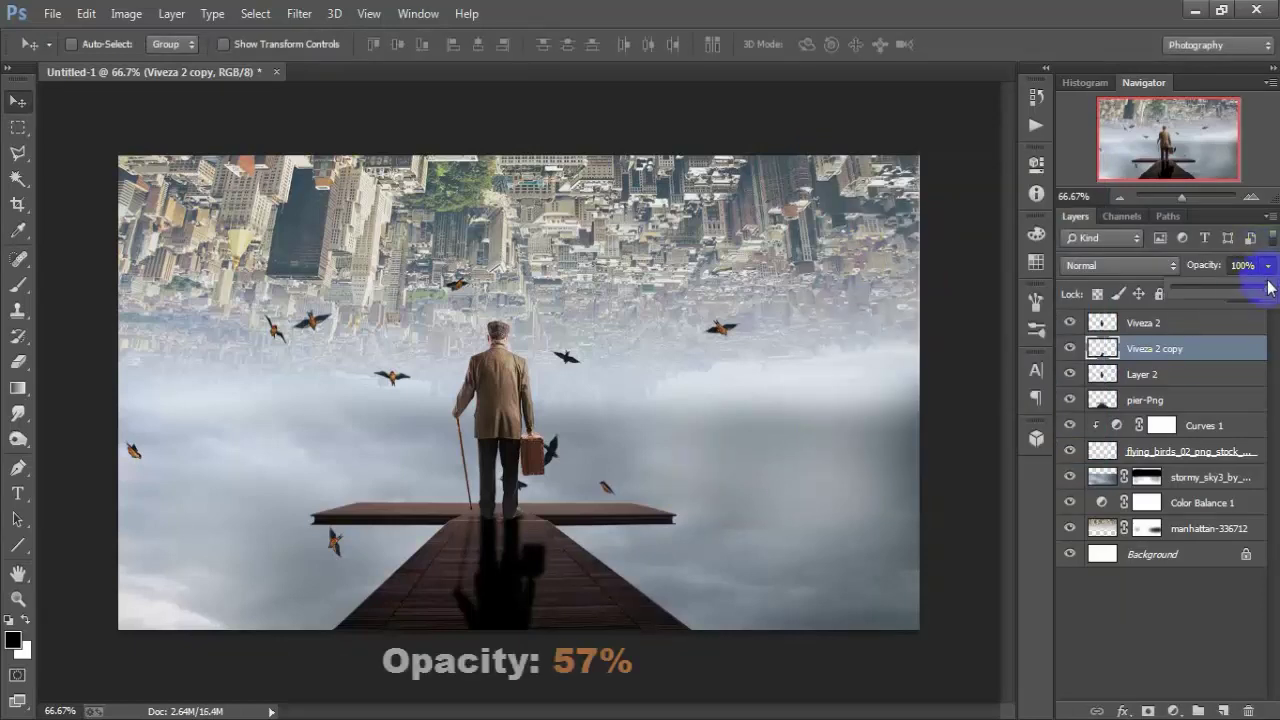
pyautogui.moveTo(1267, 287); pyautogui.dragTo(1226, 289)
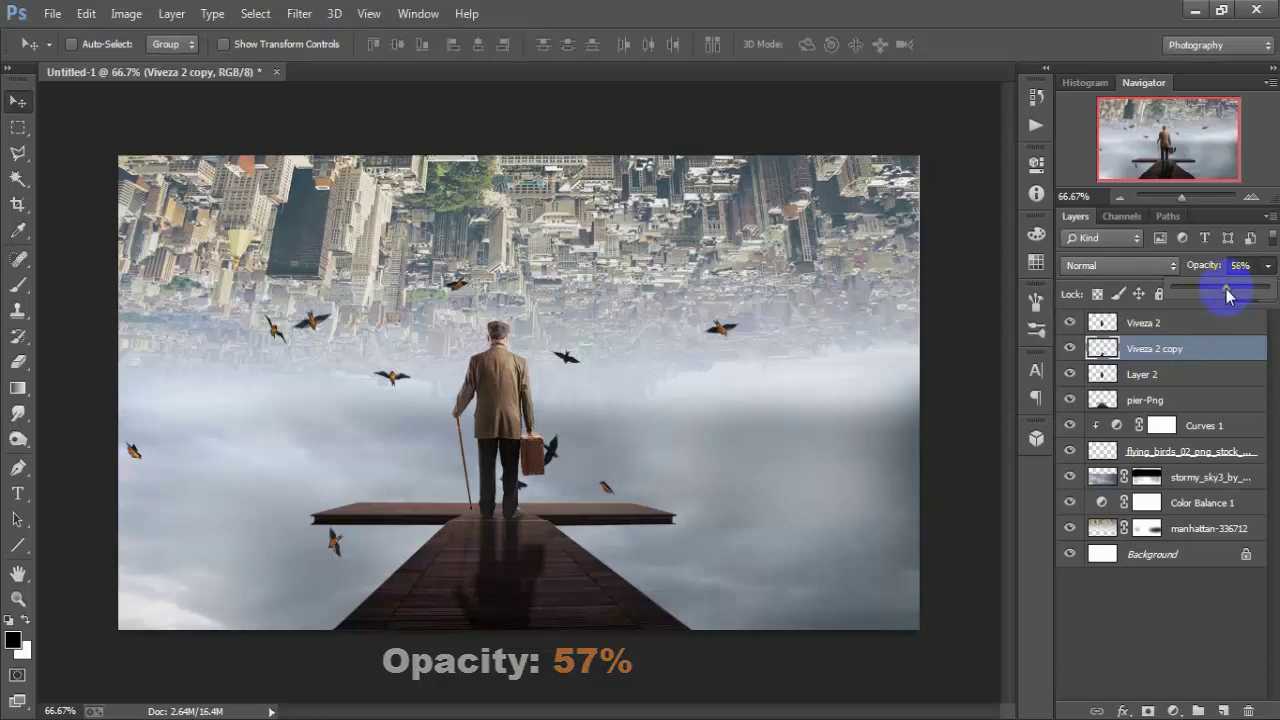
pyautogui.click(1070, 348)
pyautogui.click(1070, 348)
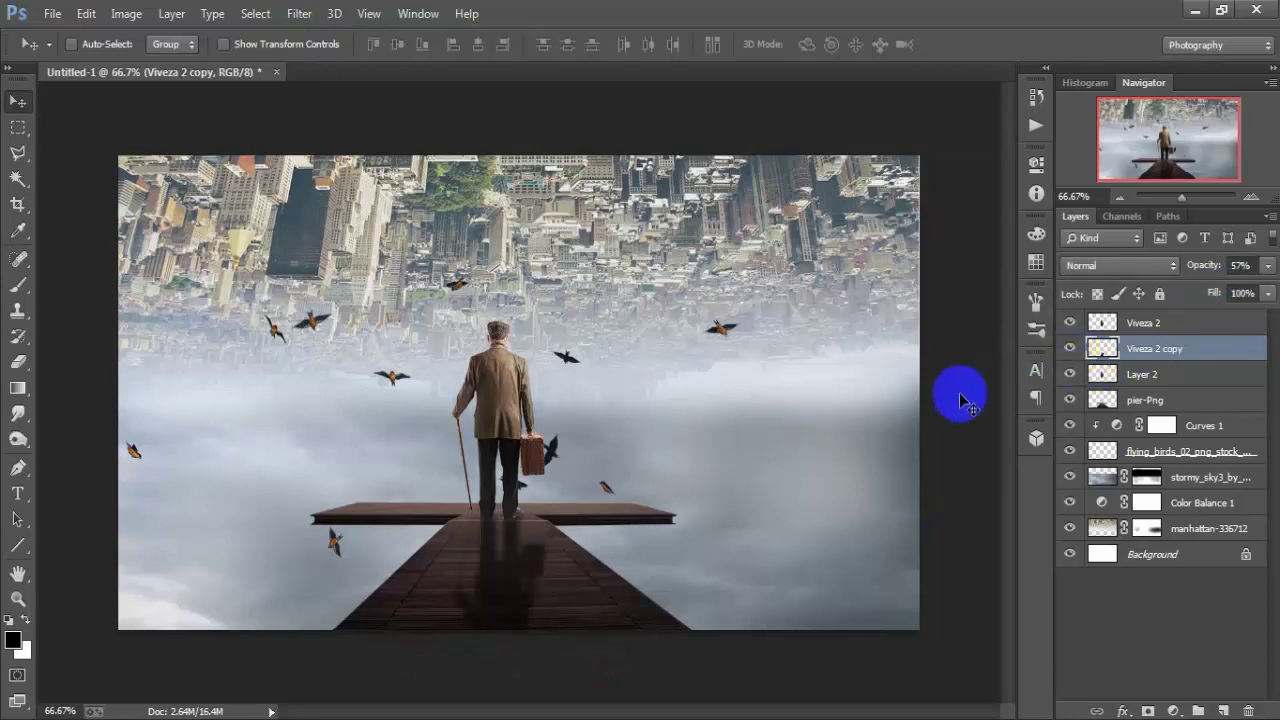
pyautogui.click(1192, 322)
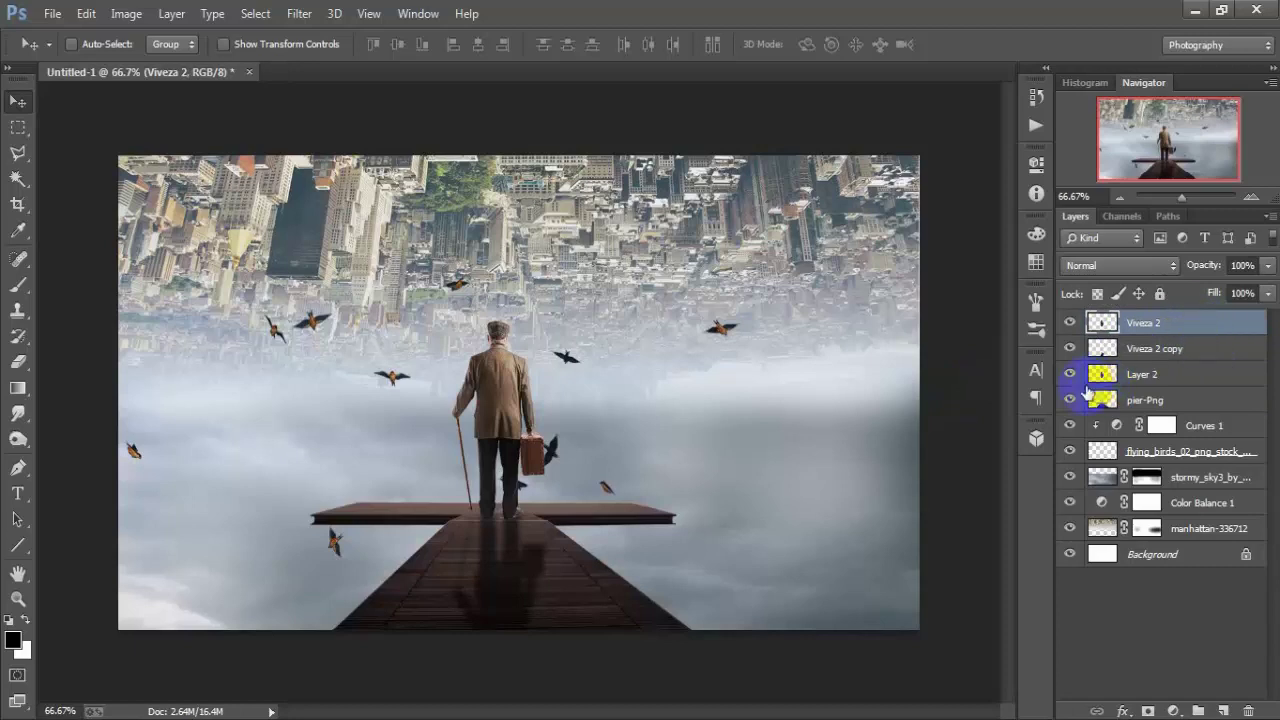
# - Add Layer 3 above Viveza 2 and stamp the merged composite into it via Apply Image (Multiply)
pyautogui.click(1223, 711)
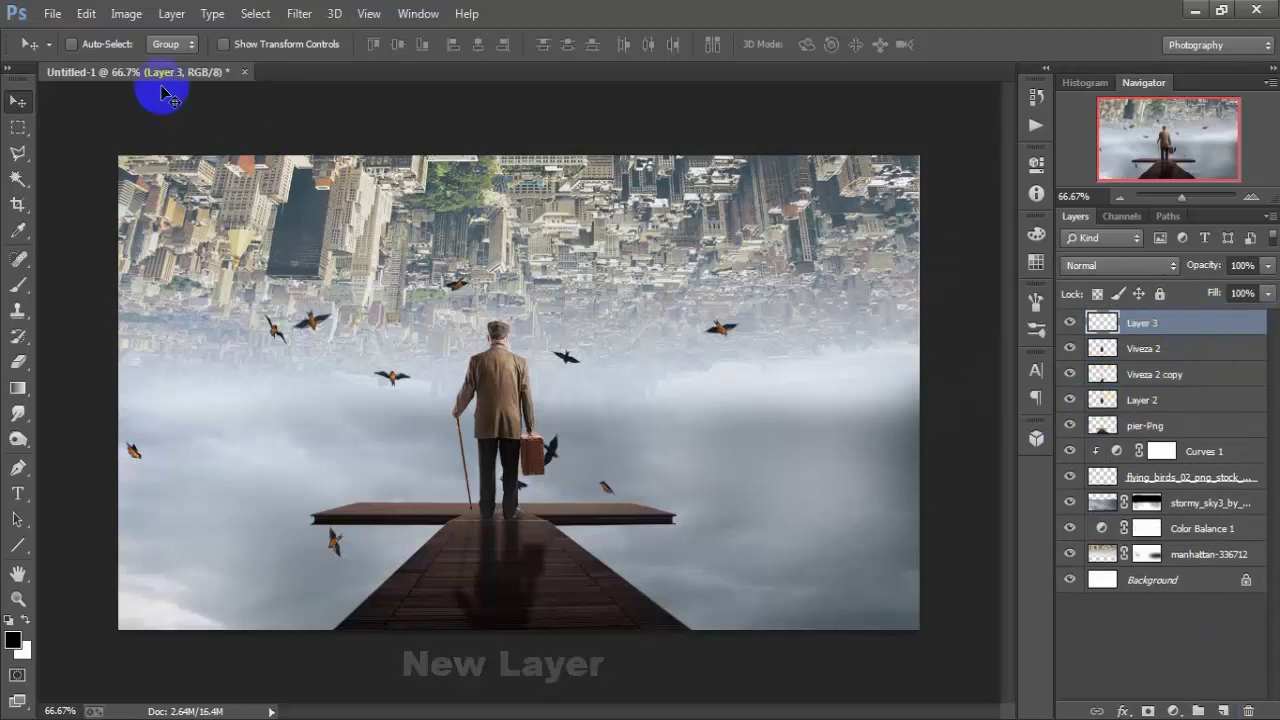
pyautogui.click(126, 13)
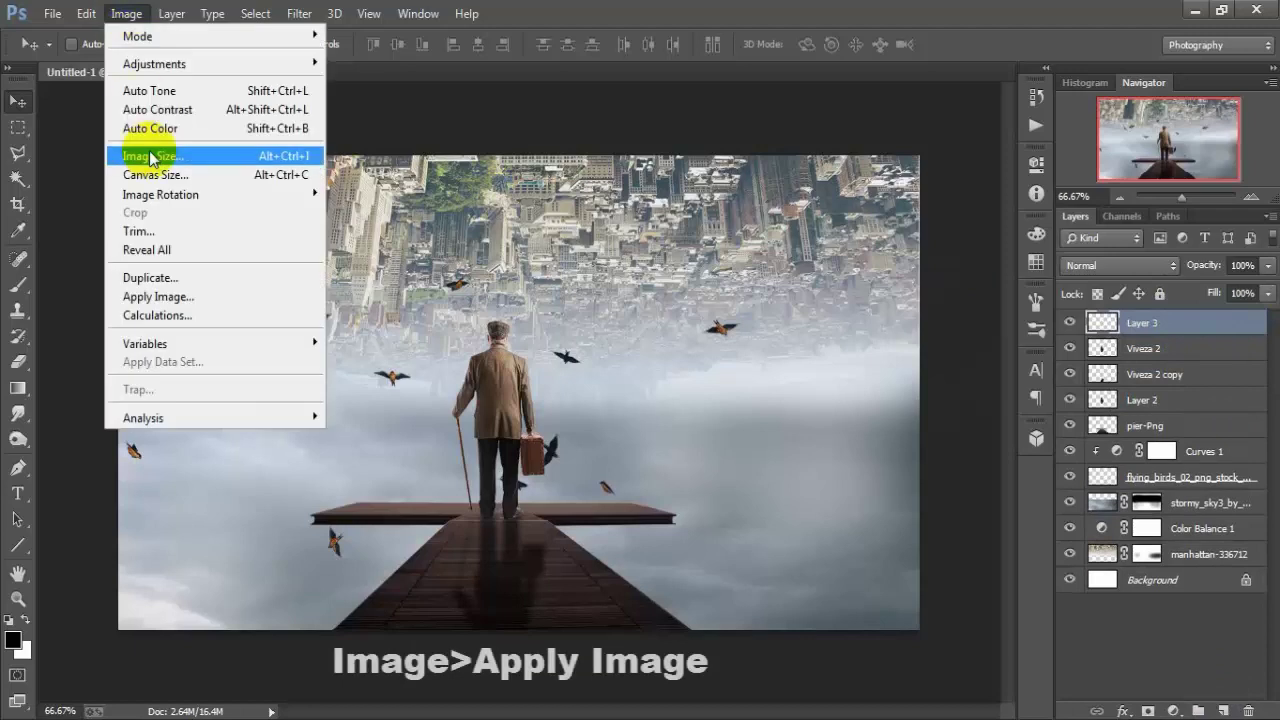
pyautogui.click(310, 306)
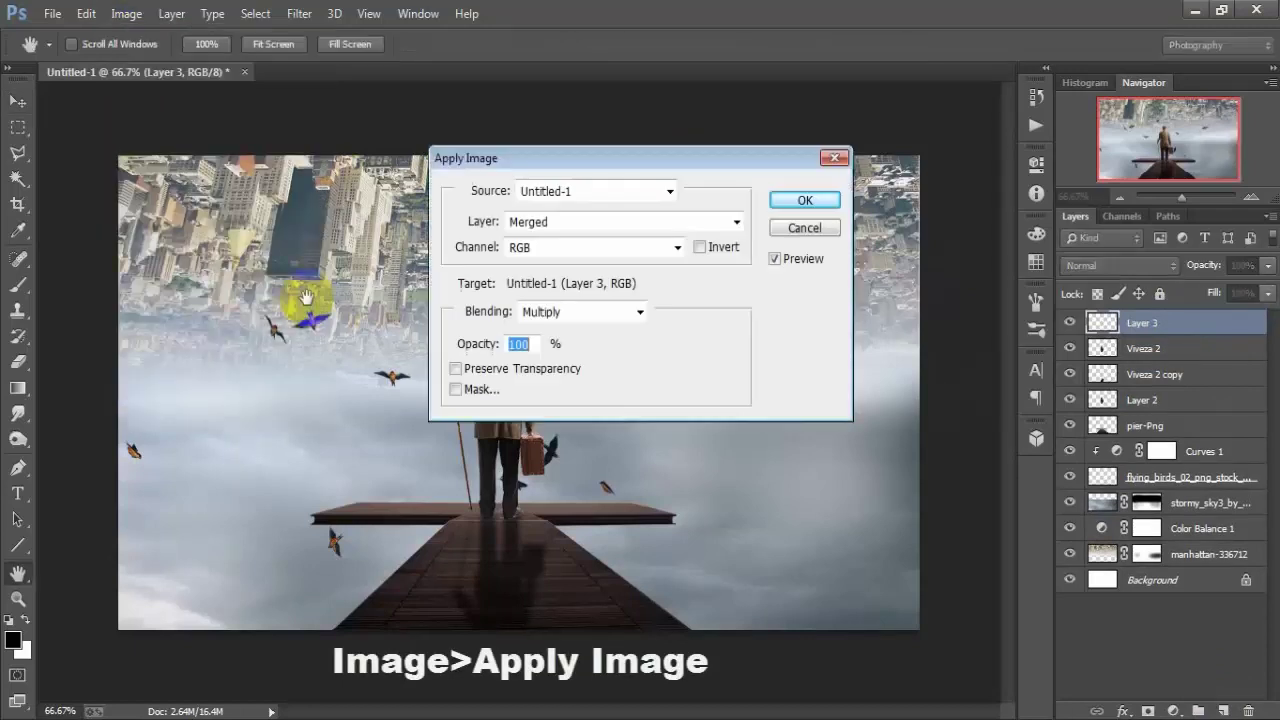
pyautogui.click(806, 203)
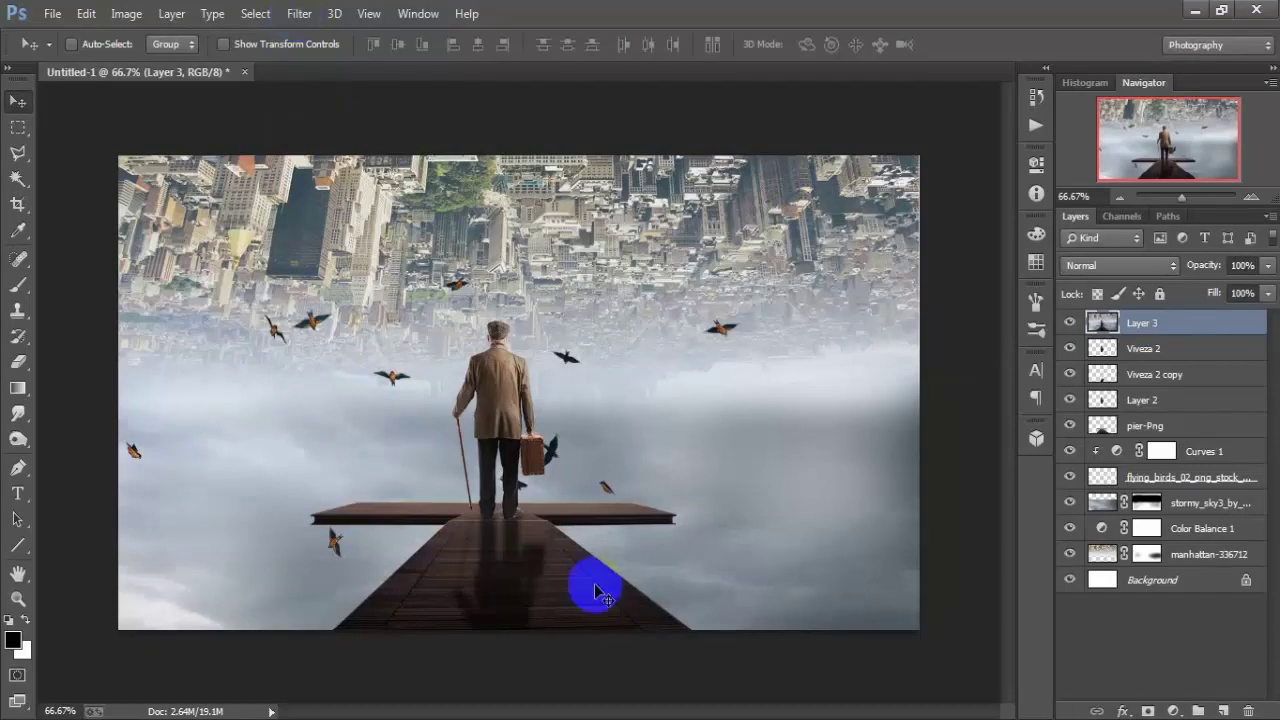
# - Launch Color Efex Pro 4 and preview the Cross Balance, Contrast Only and Color Stylizer filters
pyautogui.click(457, 283)
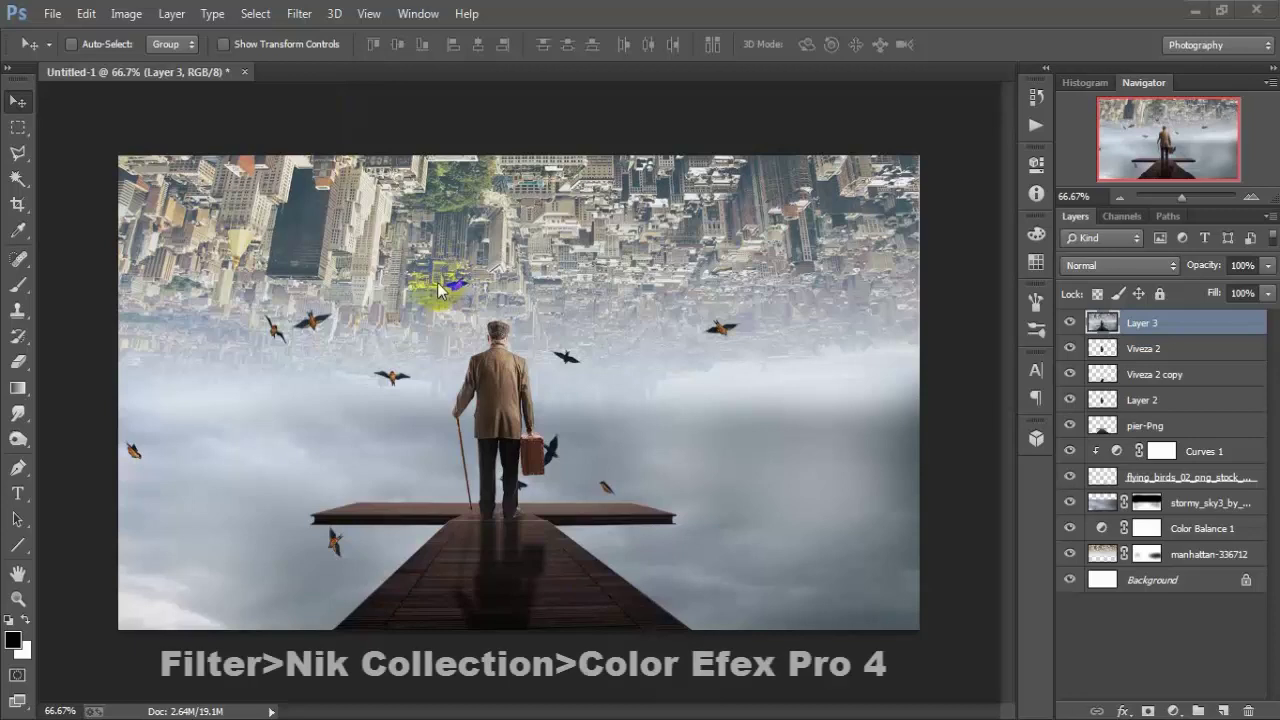
pyautogui.click(297, 14)
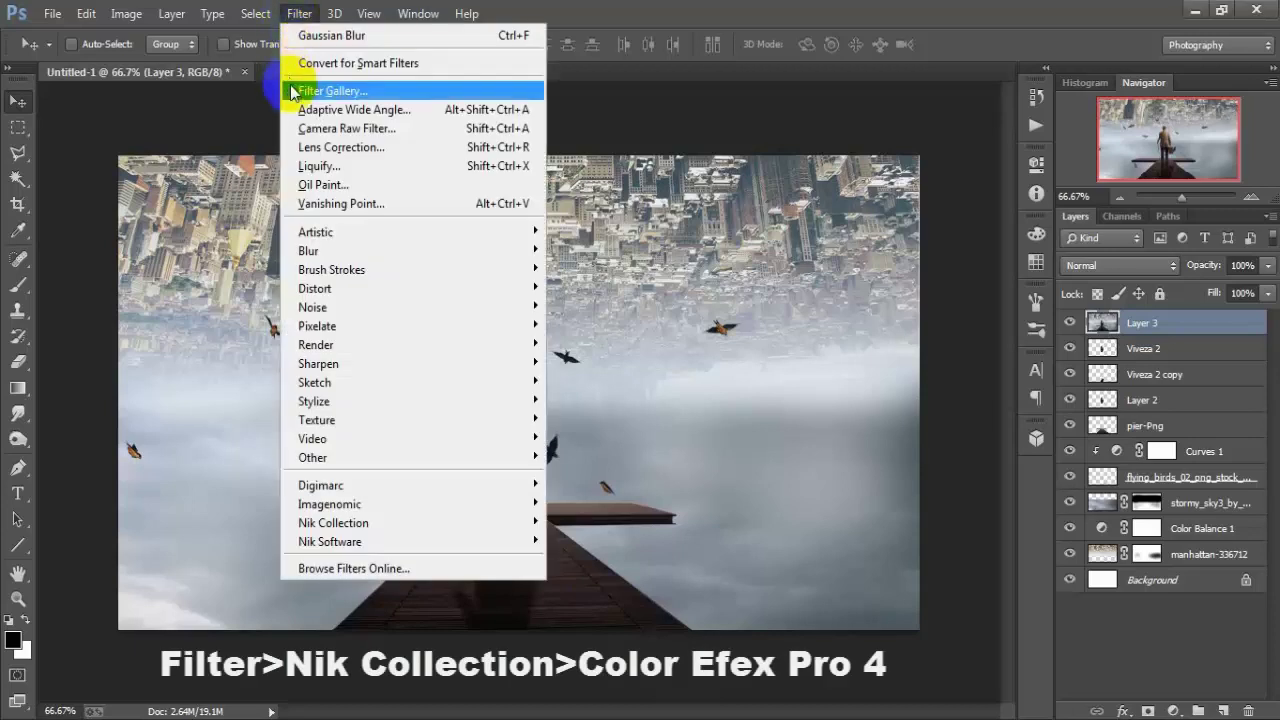
pyautogui.moveTo(333, 523)
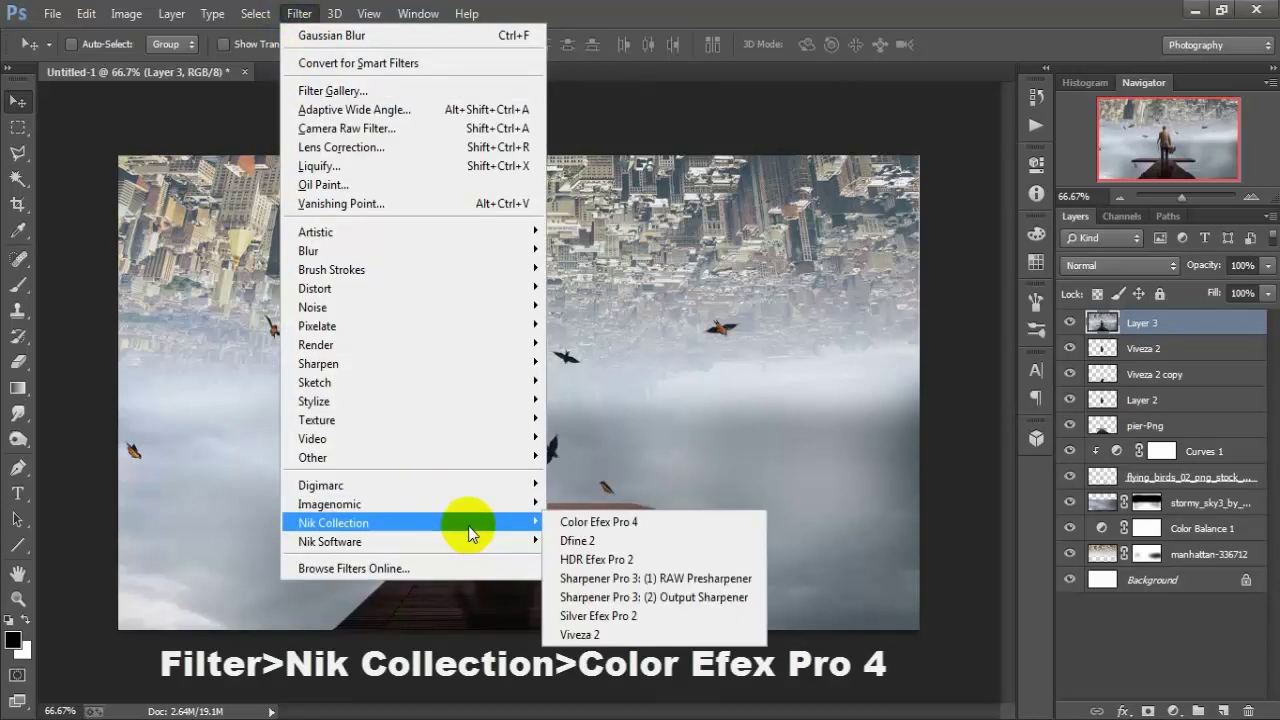
pyautogui.click(697, 528)
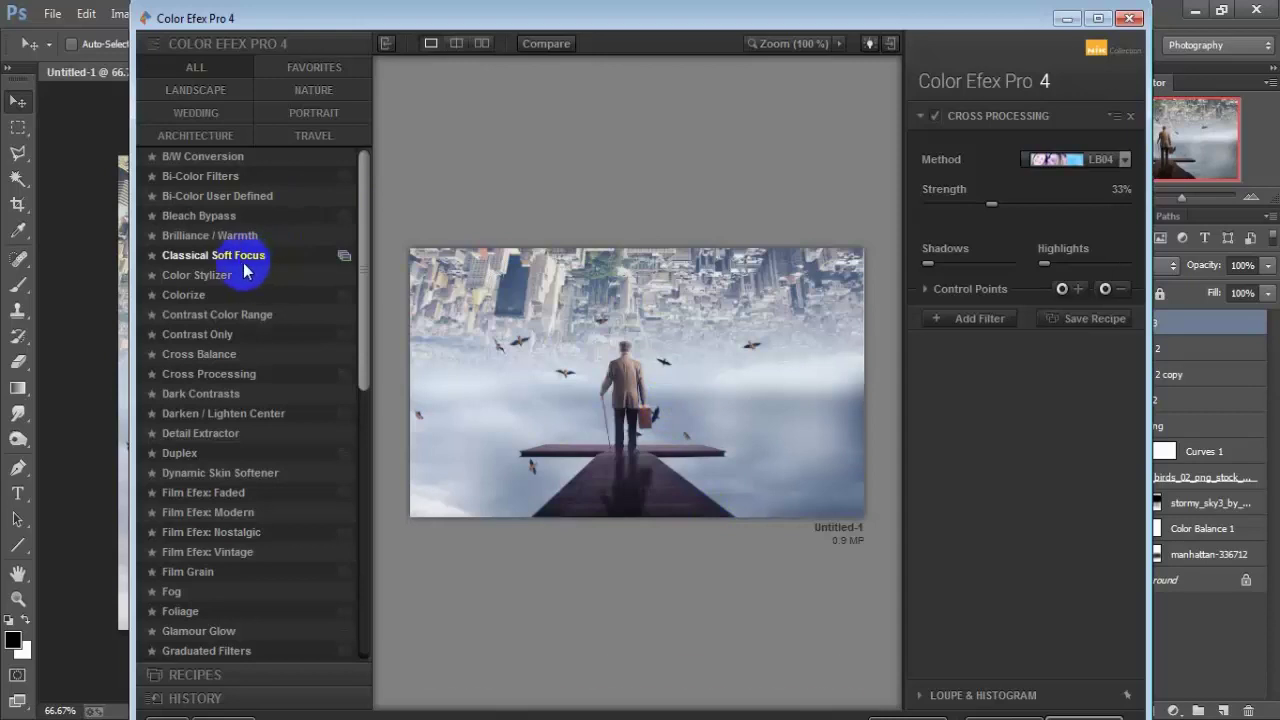
pyautogui.click(272, 355)
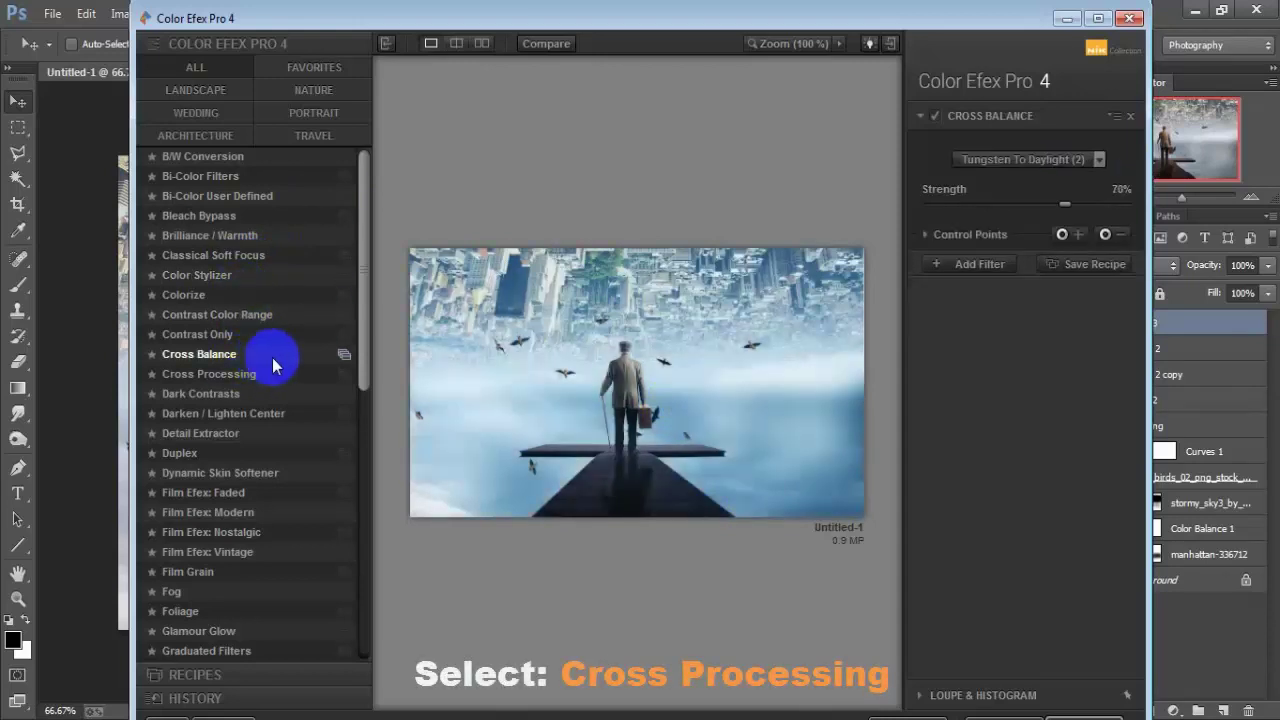
pyautogui.click(238, 316)
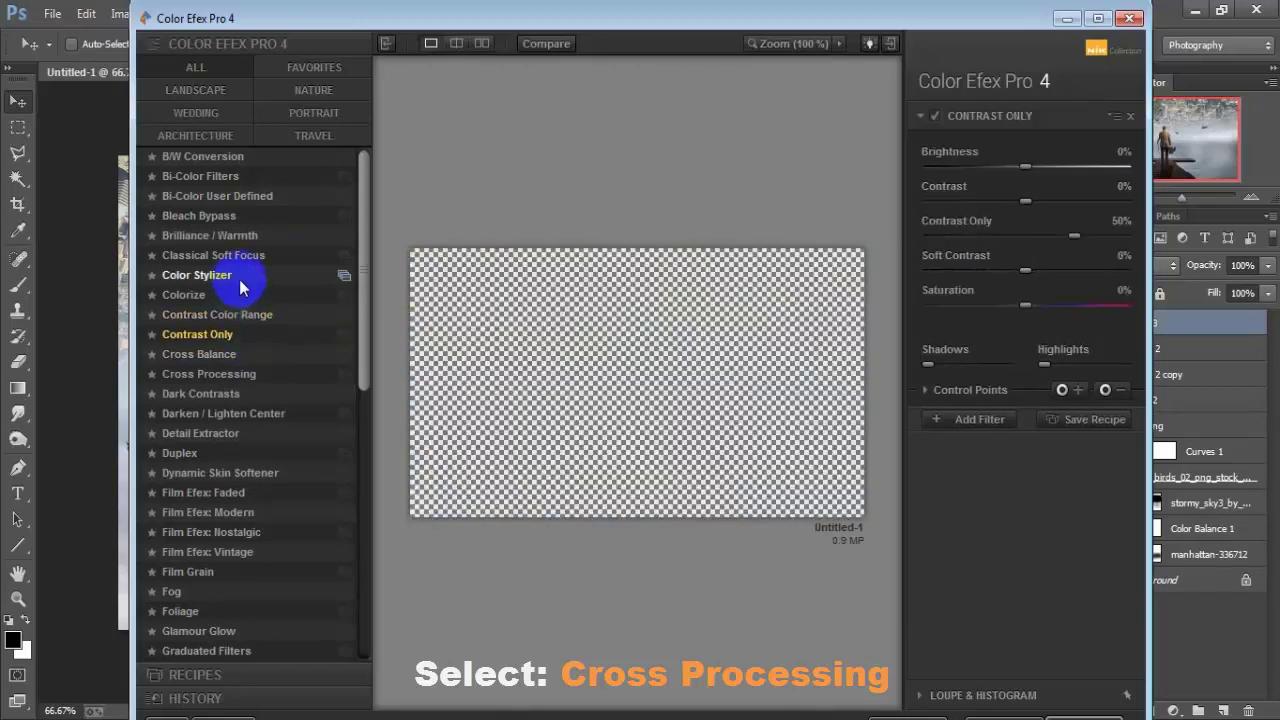
pyautogui.click(240, 284)
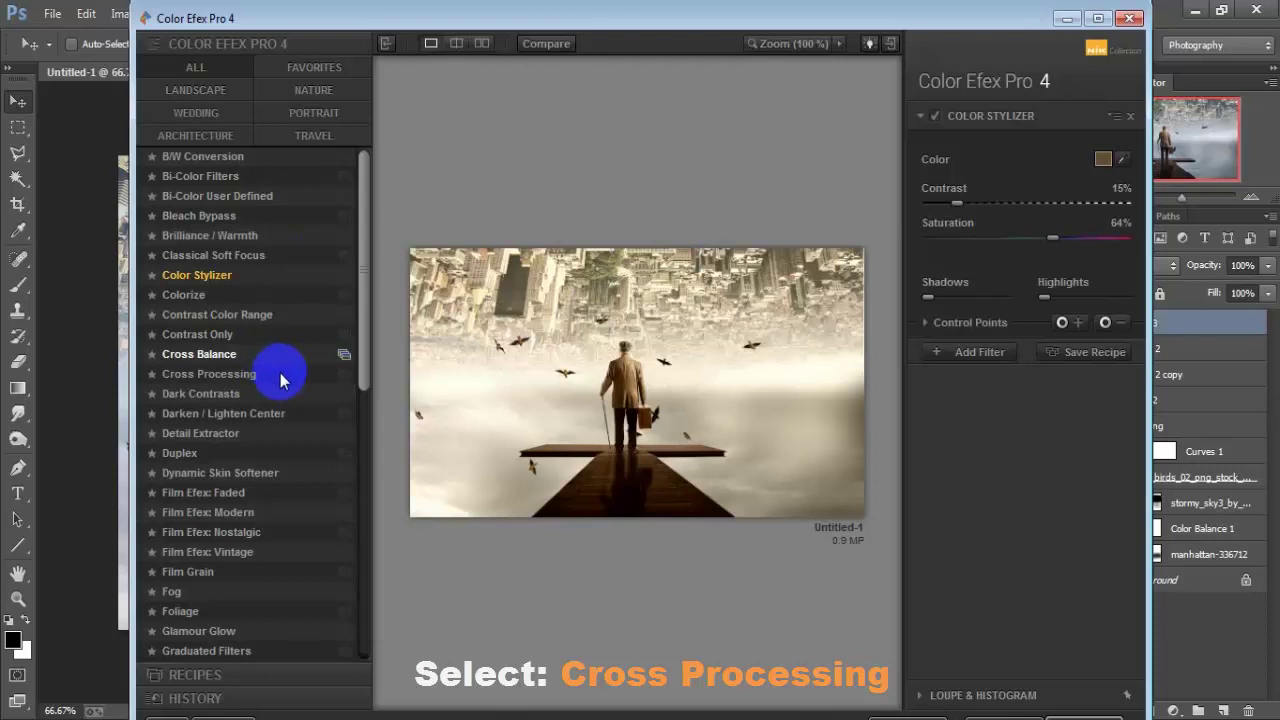
# - Apply the Cross Processing filter with the LB04 method at 33% strength
pyautogui.click(246, 374)
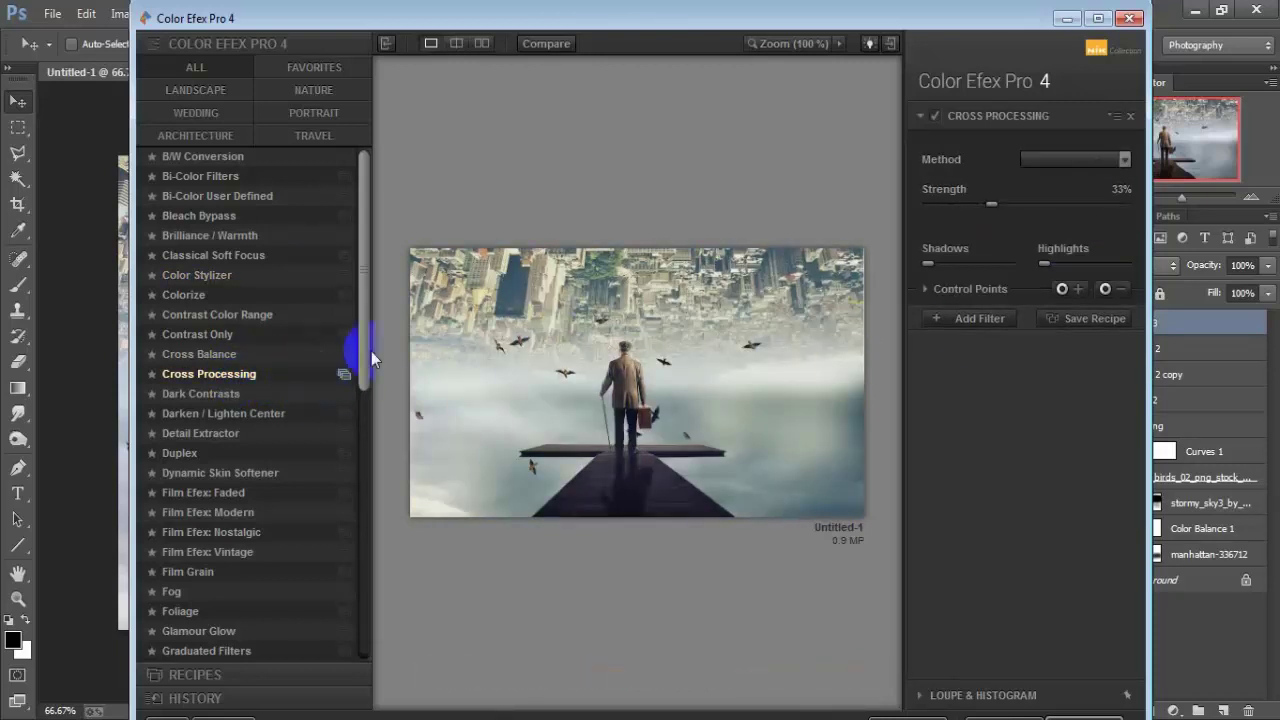
pyautogui.click(1122, 160)
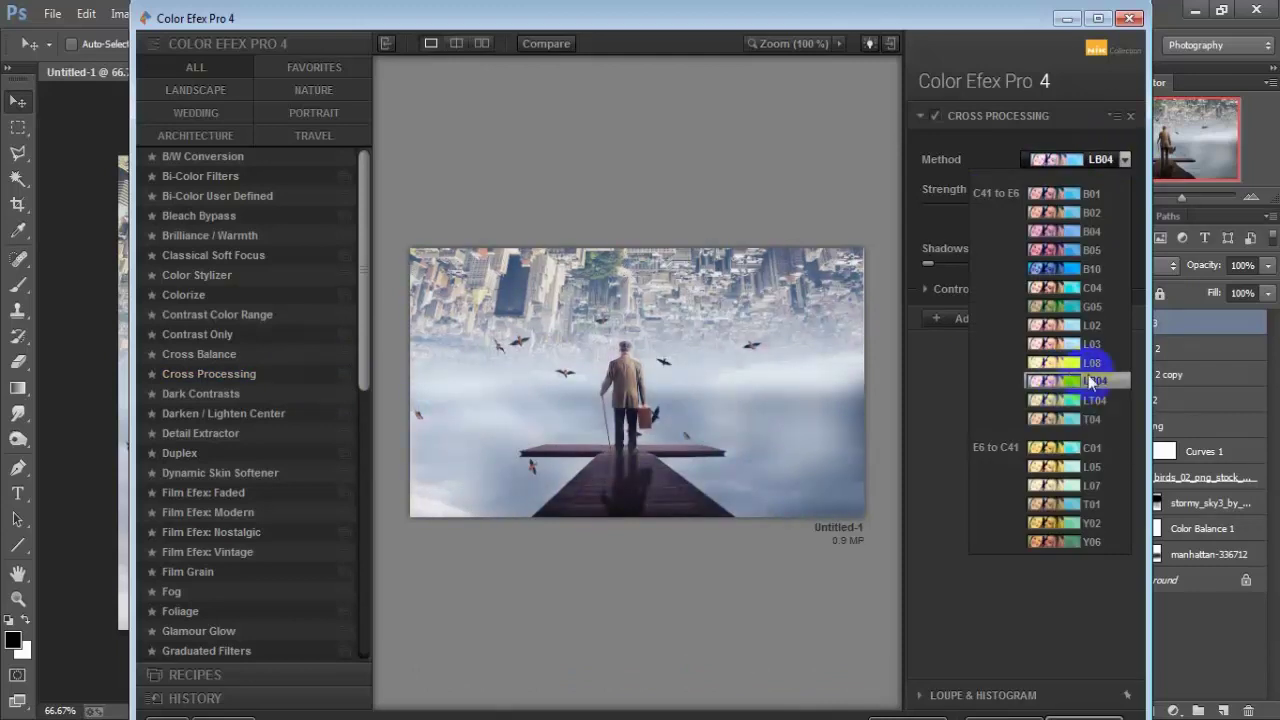
pyautogui.click(1120, 381)
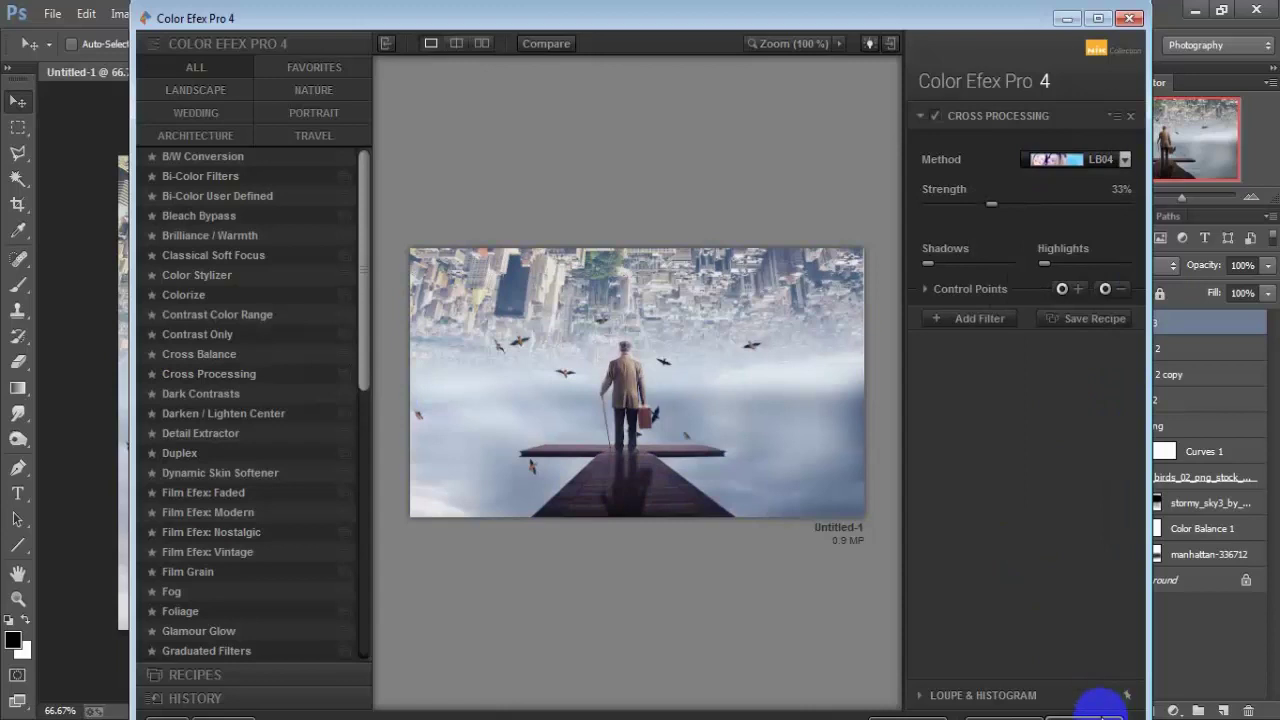
pyautogui.click(1103, 706)
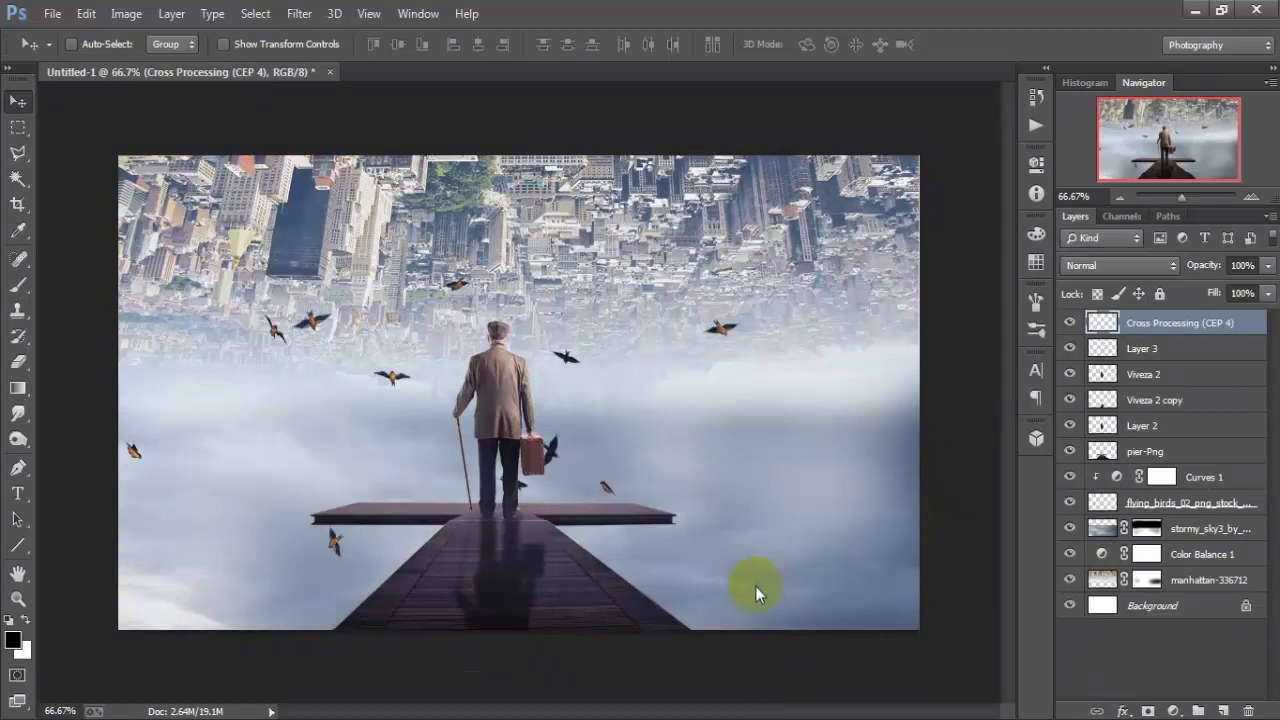
# - Bring the Cross Processing (CEP 4) layer's opacity down to 59% to soften the cool grade
pyautogui.click(537, 520)
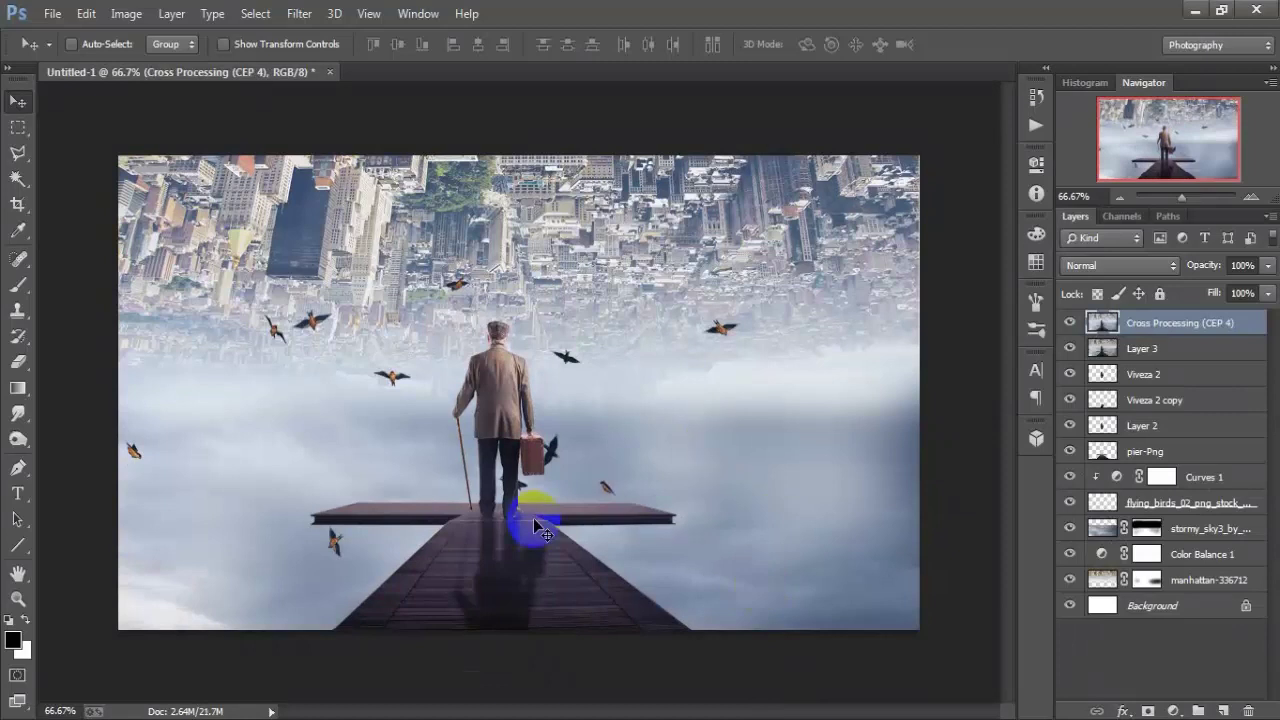
pyautogui.moveTo(1268, 265); pyautogui.dragTo(1243, 293)
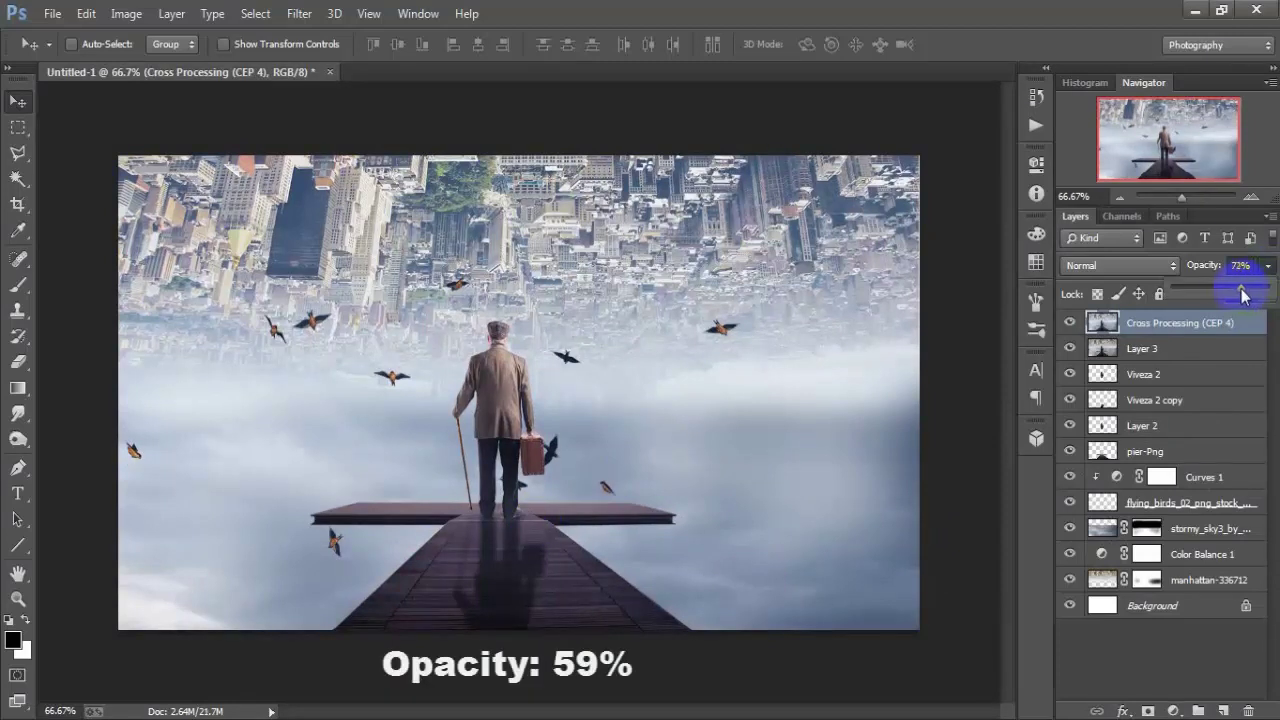
pyautogui.click(1070, 323)
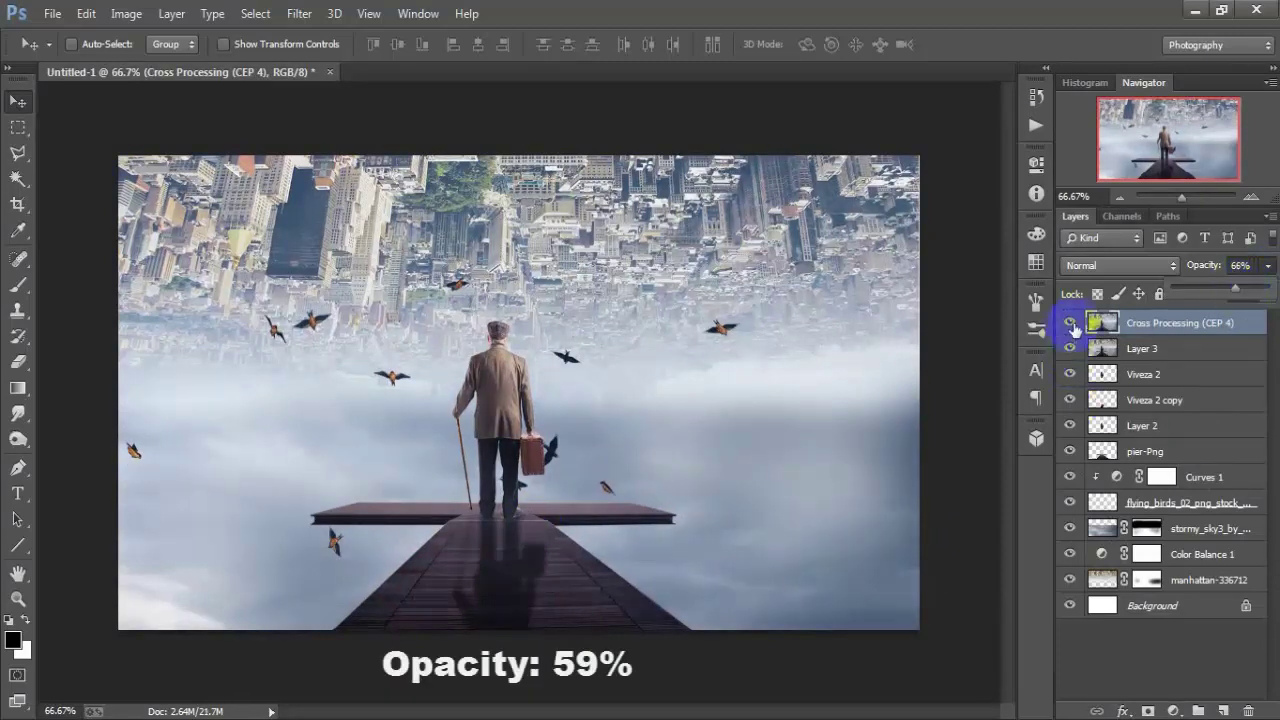
pyautogui.click(1268, 265)
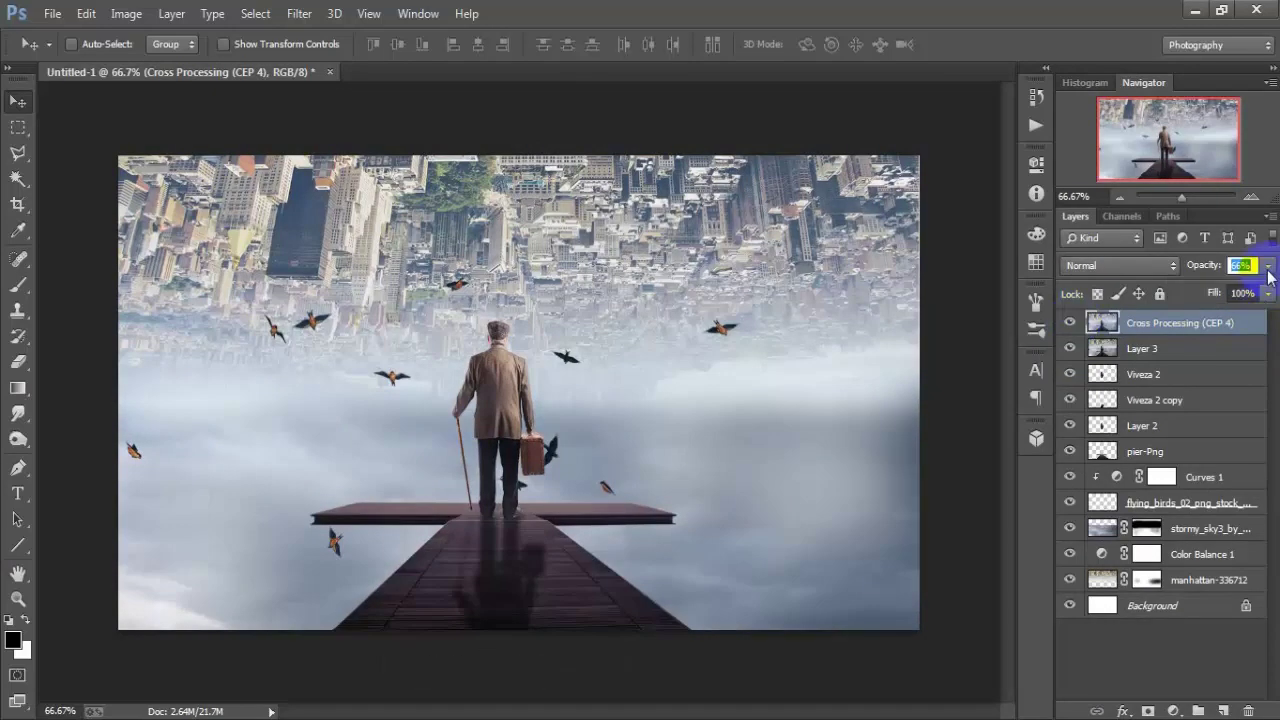
pyautogui.moveTo(1270, 284); pyautogui.dragTo(1240, 292)
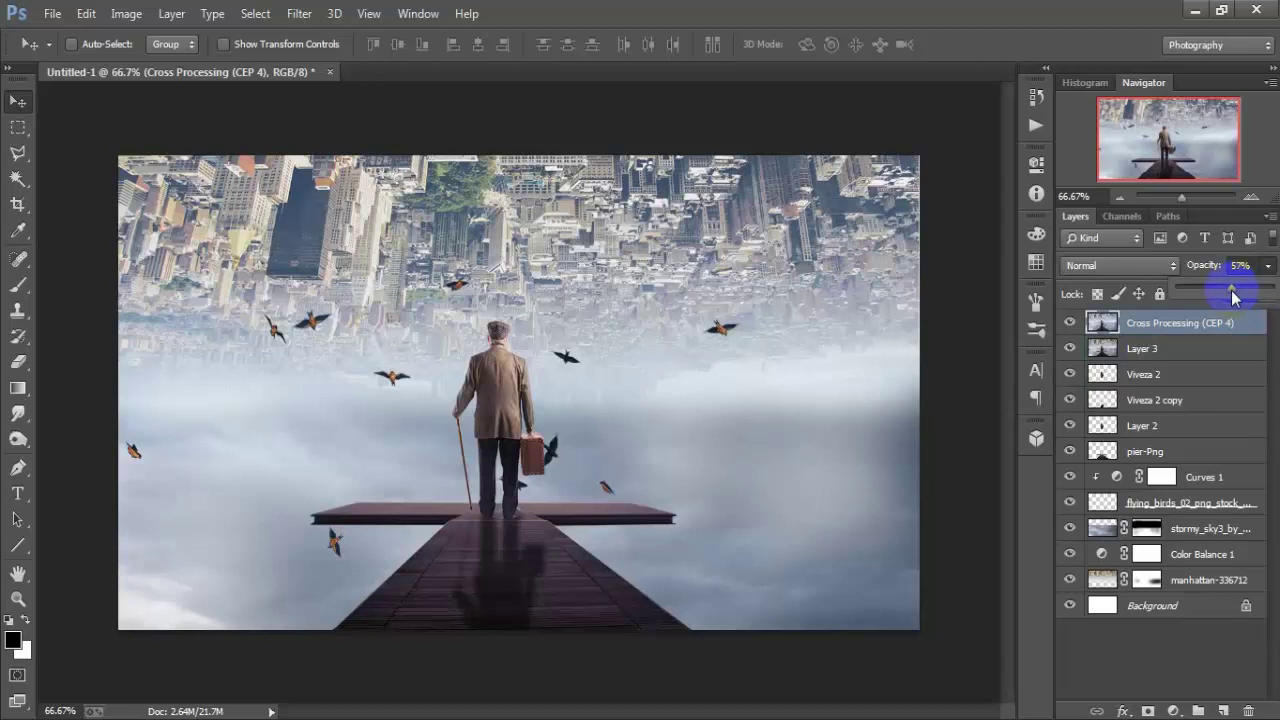
pyautogui.click(1070, 323)
pyautogui.click(1071, 324)
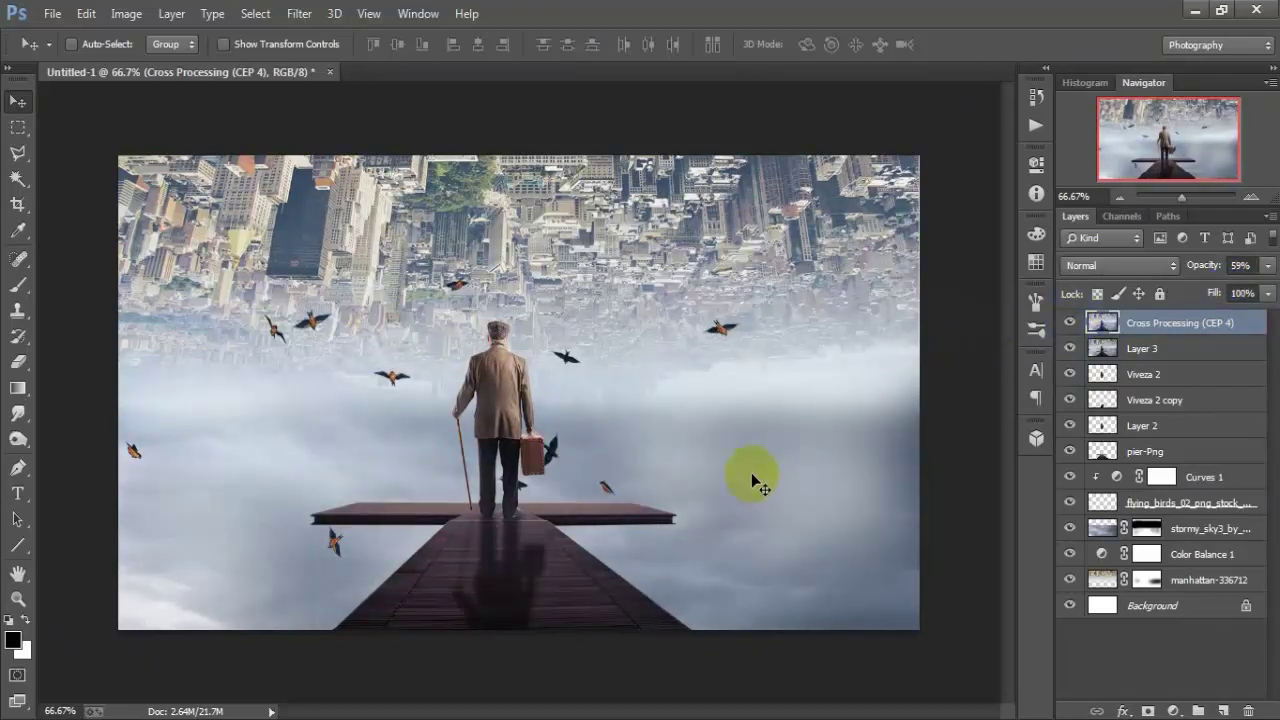
pyautogui.click(645, 527)
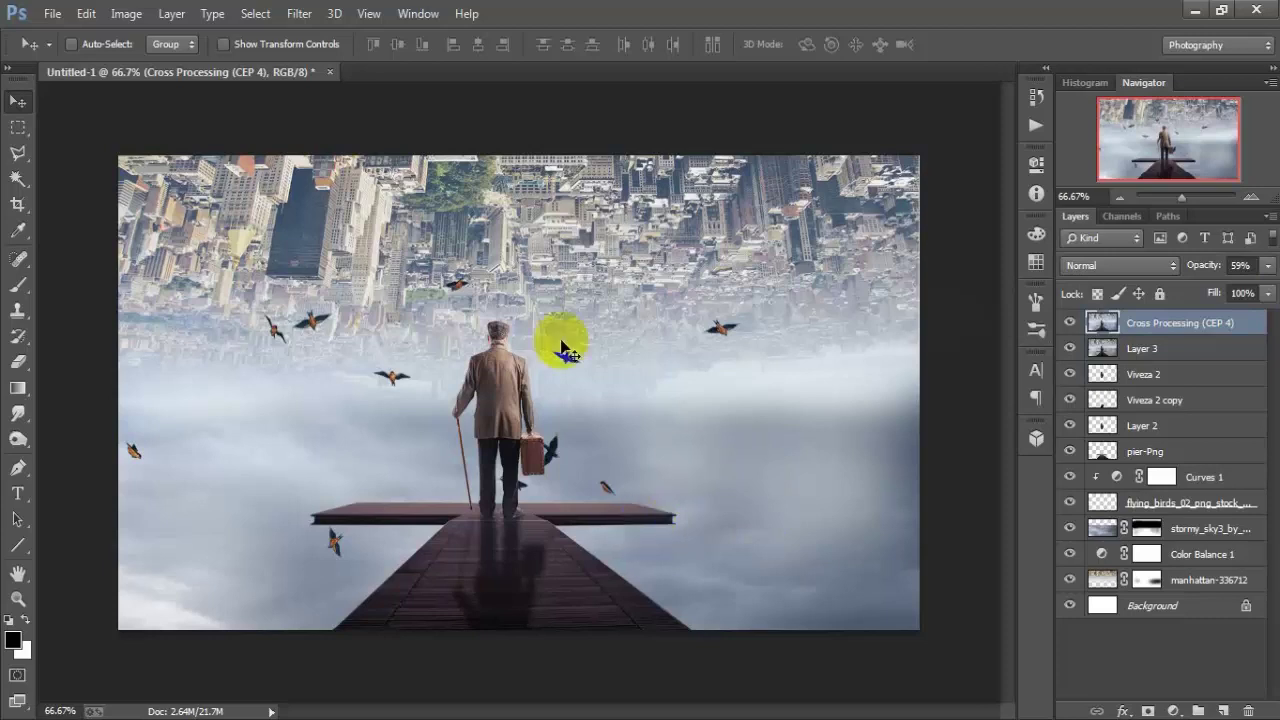
pyautogui.click(18, 598)
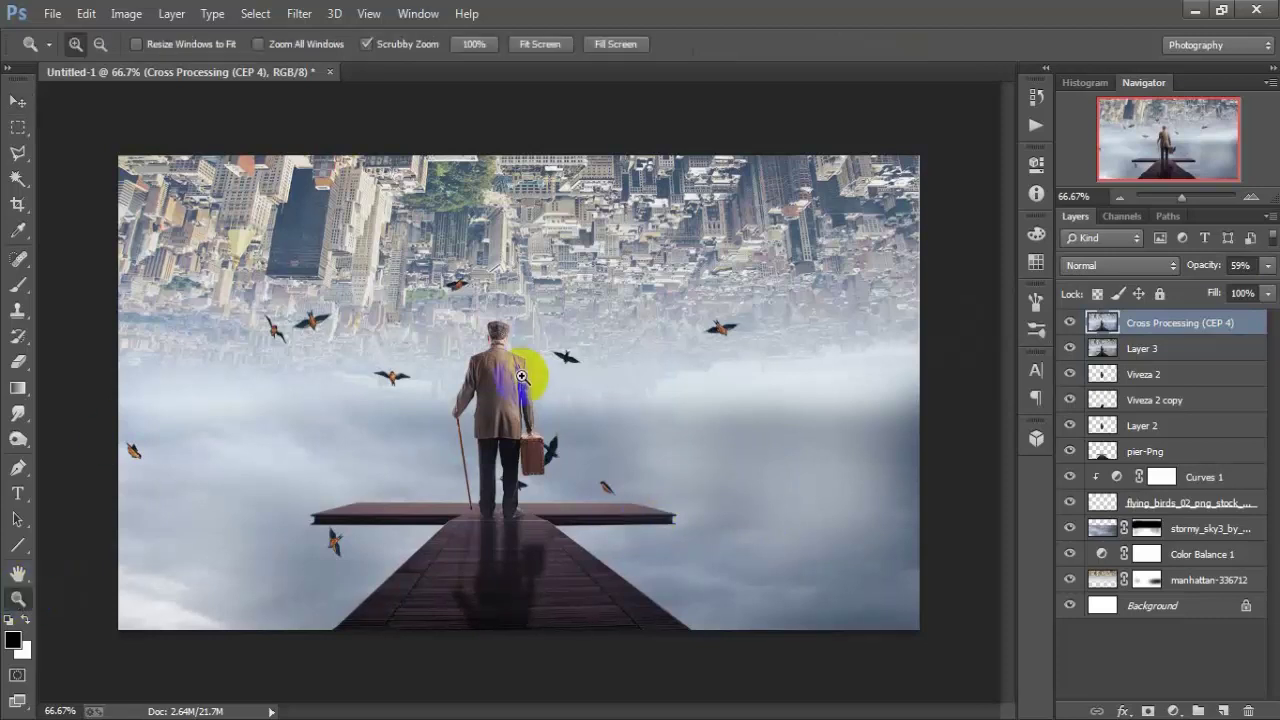
pyautogui.click(521, 376)
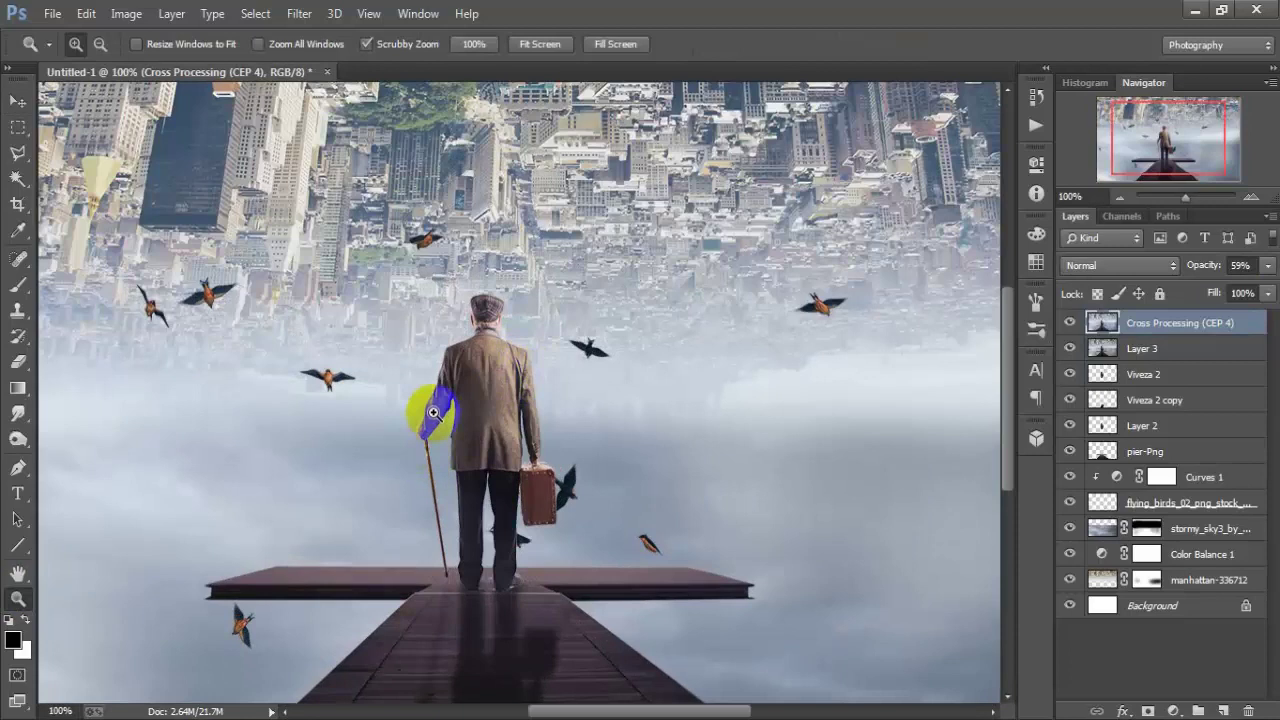
pyautogui.moveTo(433, 412)
pyautogui.mouseDown()
pyautogui.moveTo(430, 369)
pyautogui.moveTo(467, 378)
pyautogui.mouseUp()
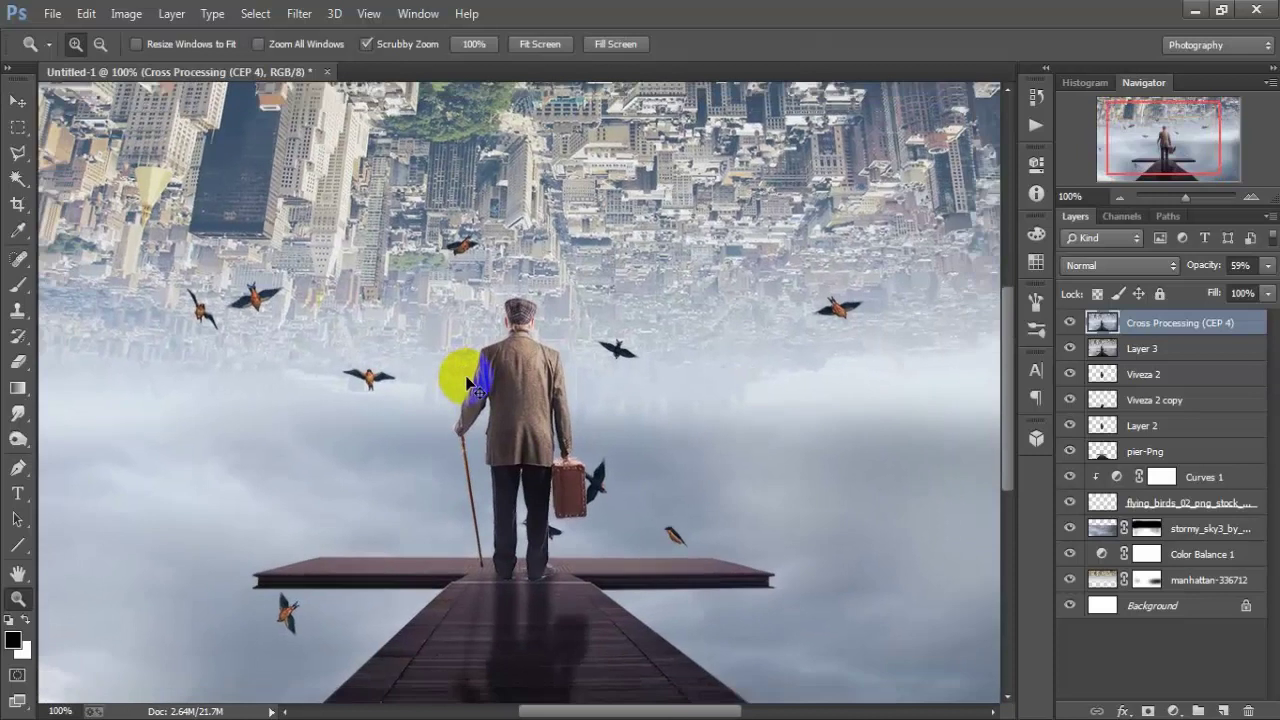
pyautogui.keyDown('alt'); pyautogui.click(467, 378); pyautogui.keyUp('alt')
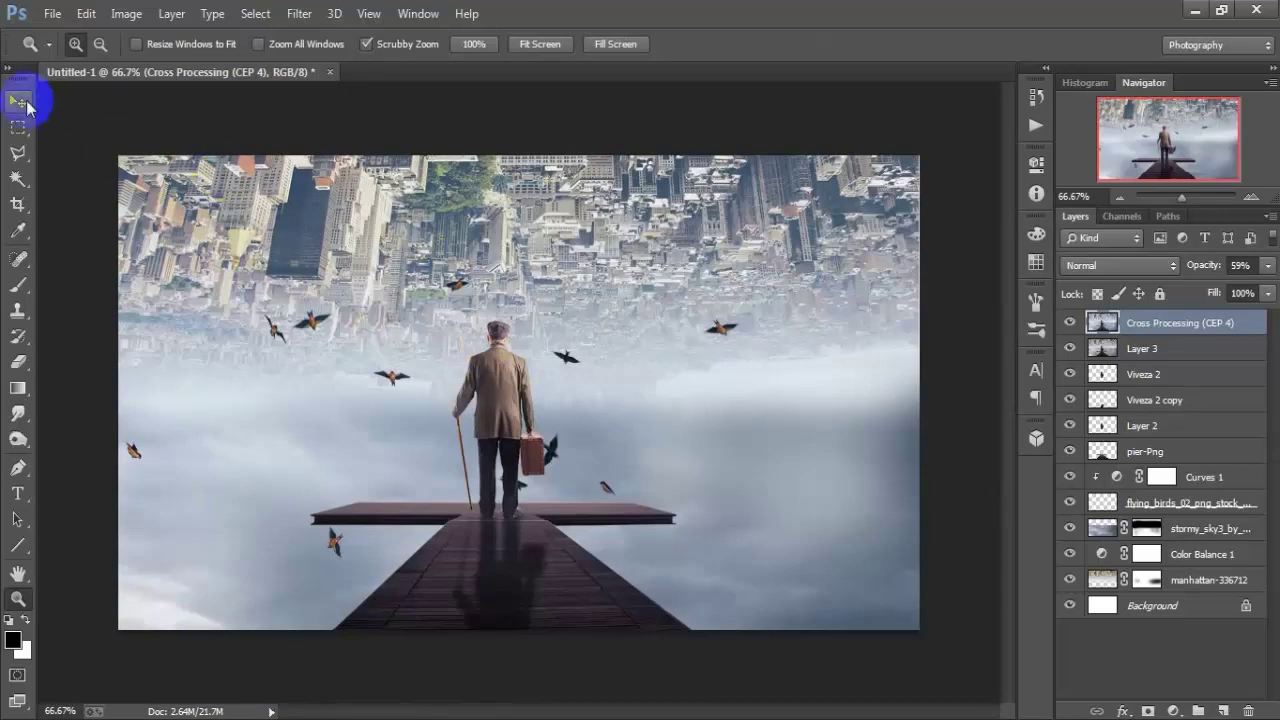
pyautogui.click(18, 101)
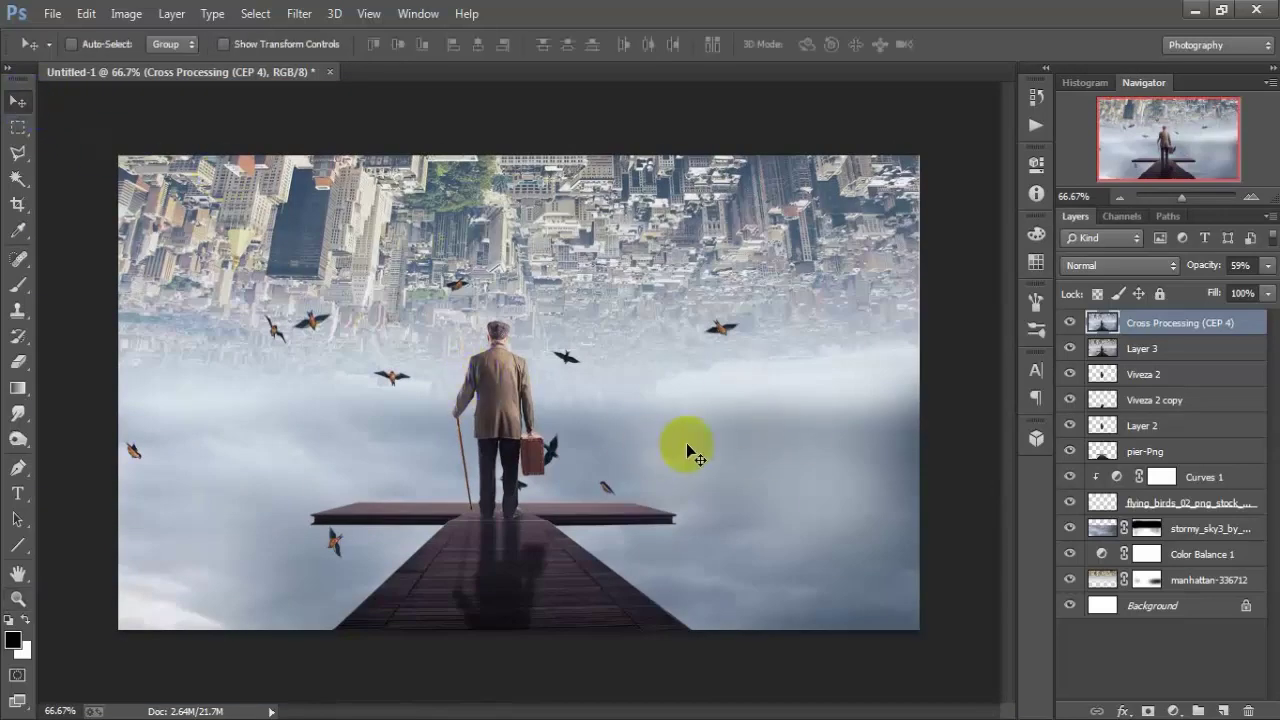